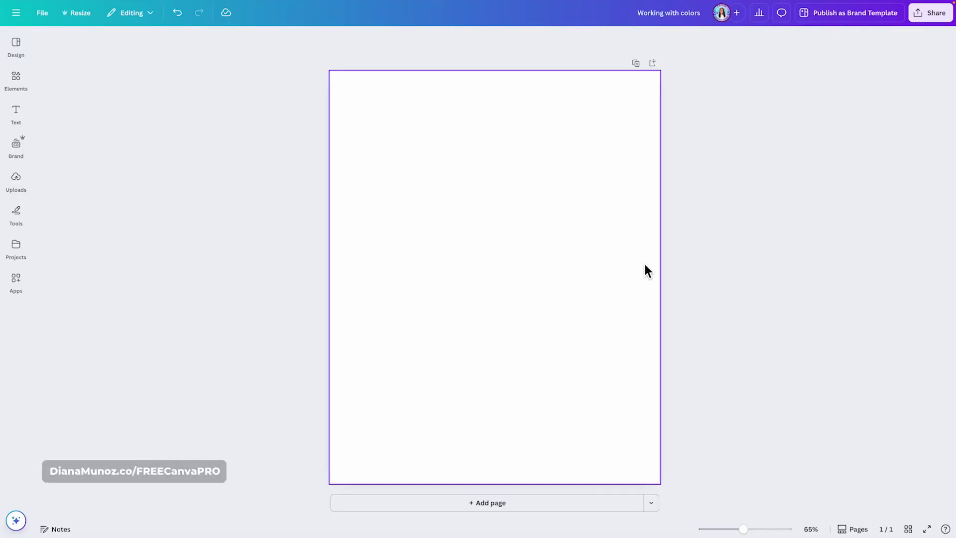
# Select the blank page, look at its background colours, then show the Design templates.
pyautogui.click(601, 242)
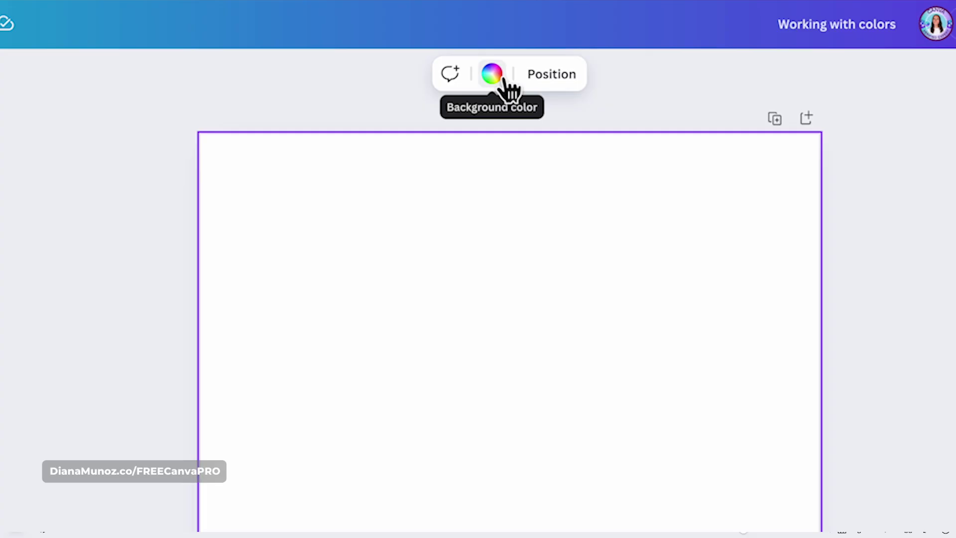
pyautogui.click(503, 80)
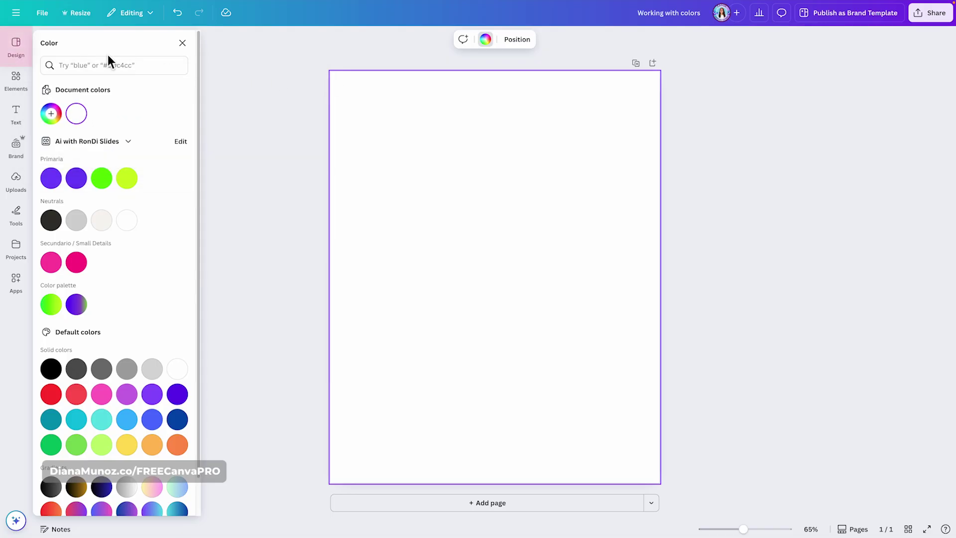
pyautogui.click(15, 50)
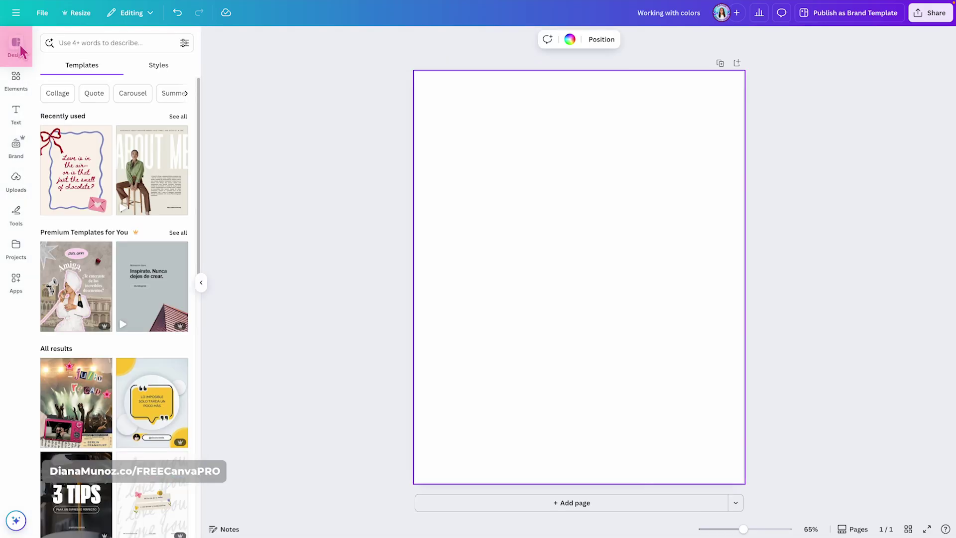
# Apply the Valentine's chocolate-quote template to page 1 and add a blank second page.
pyautogui.click(75, 165)
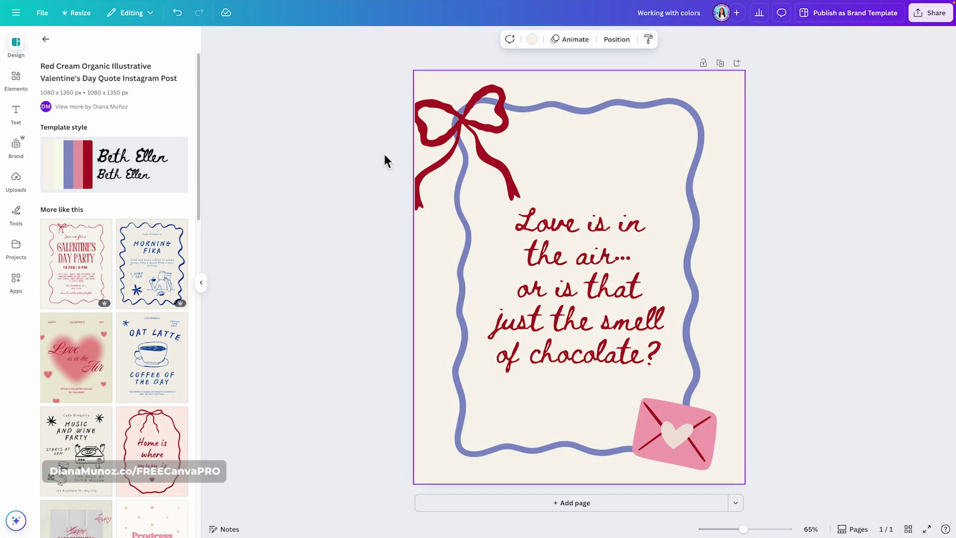
pyautogui.click(201, 282)
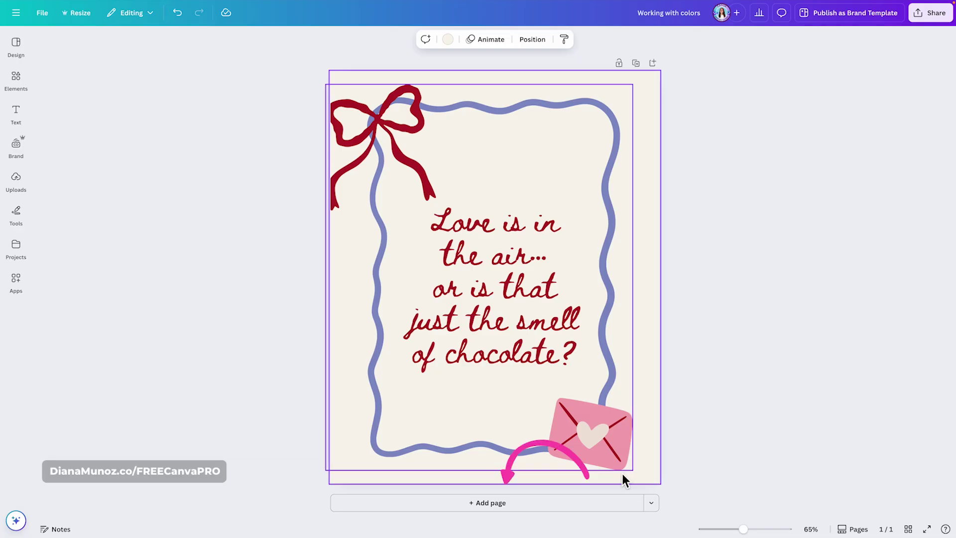
pyautogui.click(489, 504)
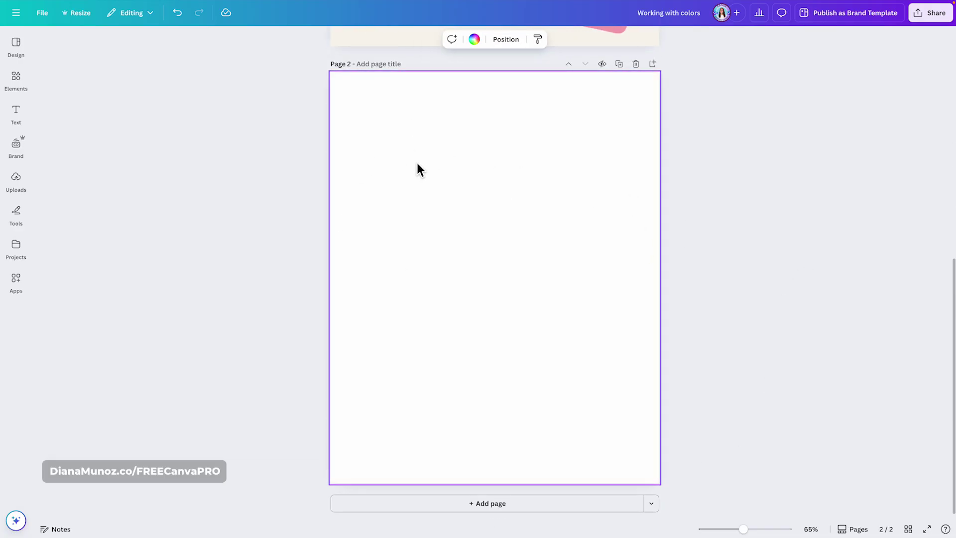
# Browse page 2's background colour options, then switch to the Elements library.
pyautogui.click(475, 41)
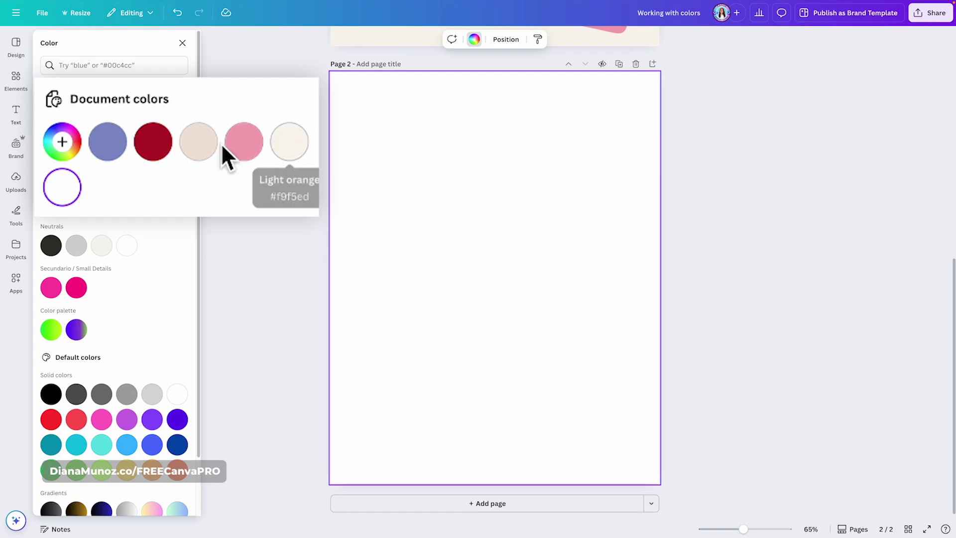
pyautogui.scroll(5, 333, 131)
pyautogui.scroll(5, 344, 137)
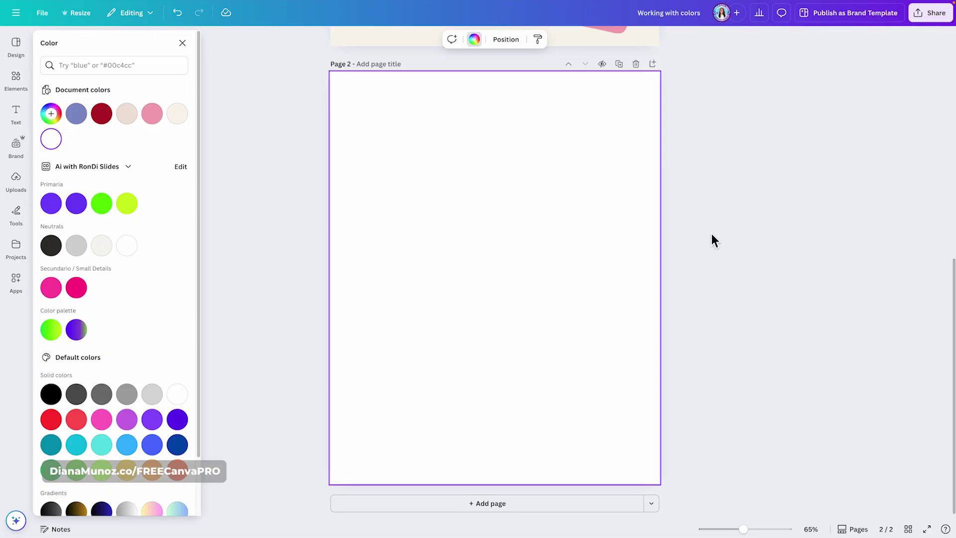
pyautogui.scroll(9, 712, 237)
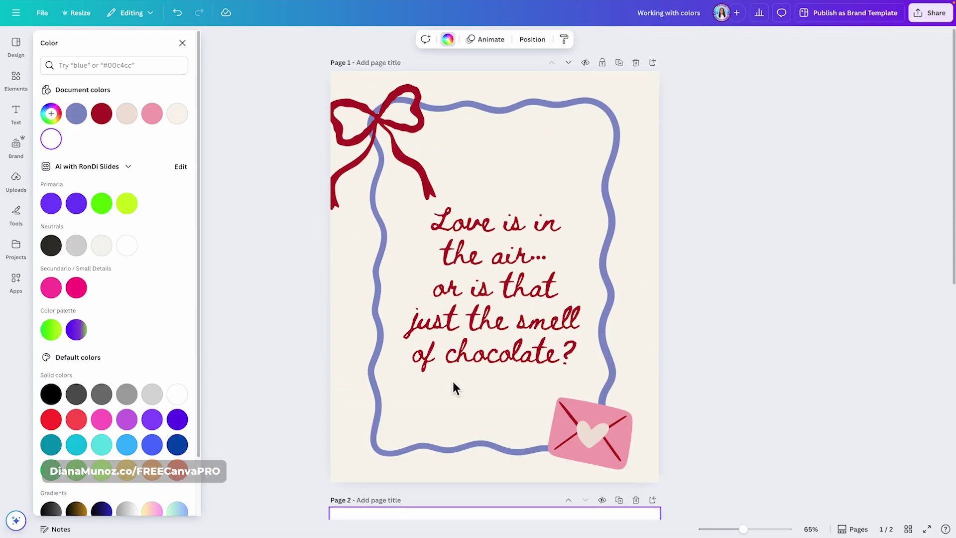
pyautogui.scroll(-1, 760, 337)
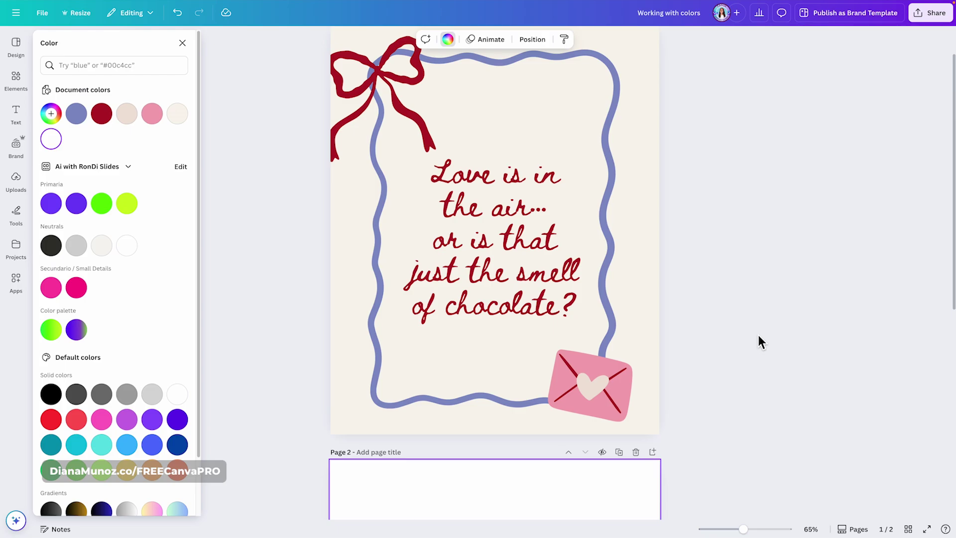
pyautogui.scroll(-5, 759, 336)
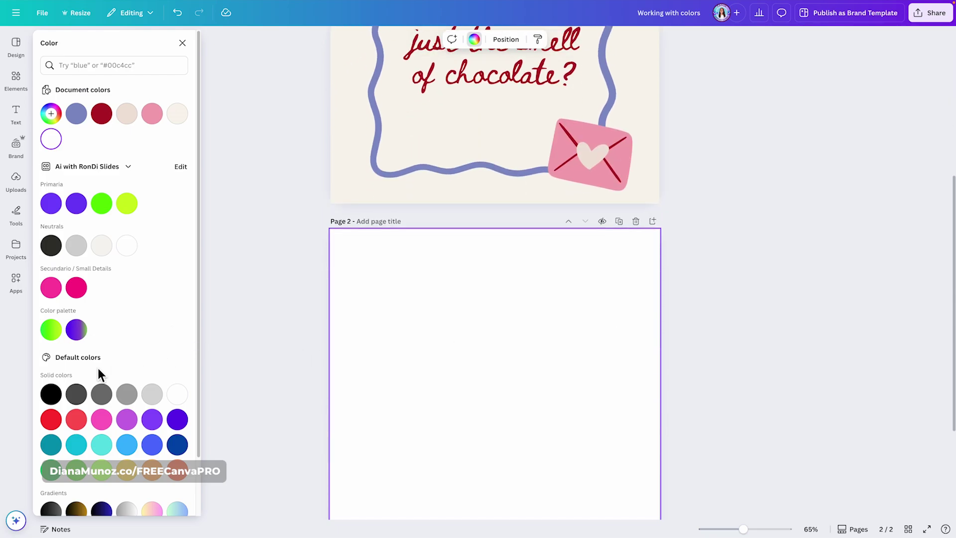
pyautogui.scroll(-3, 226, 275)
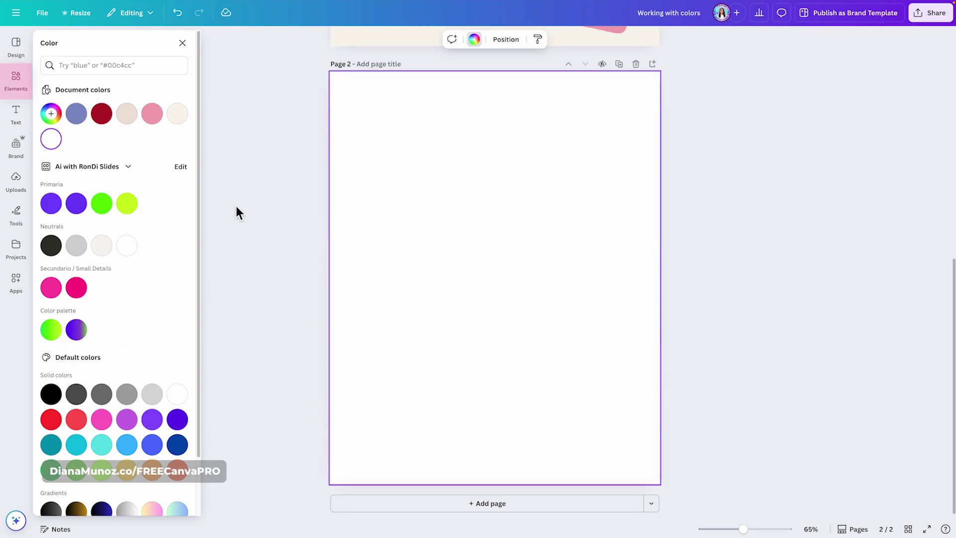
pyautogui.click(16, 79)
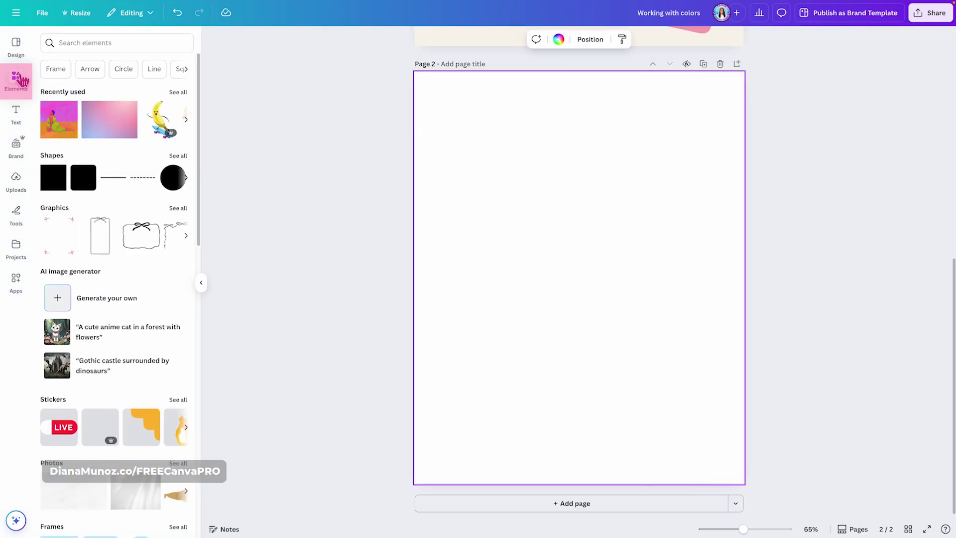
# Add the trending shadow-on-sand stock photo to page 2.
pyautogui.scroll(-4, 145, 287)
pyautogui.click(178, 270)
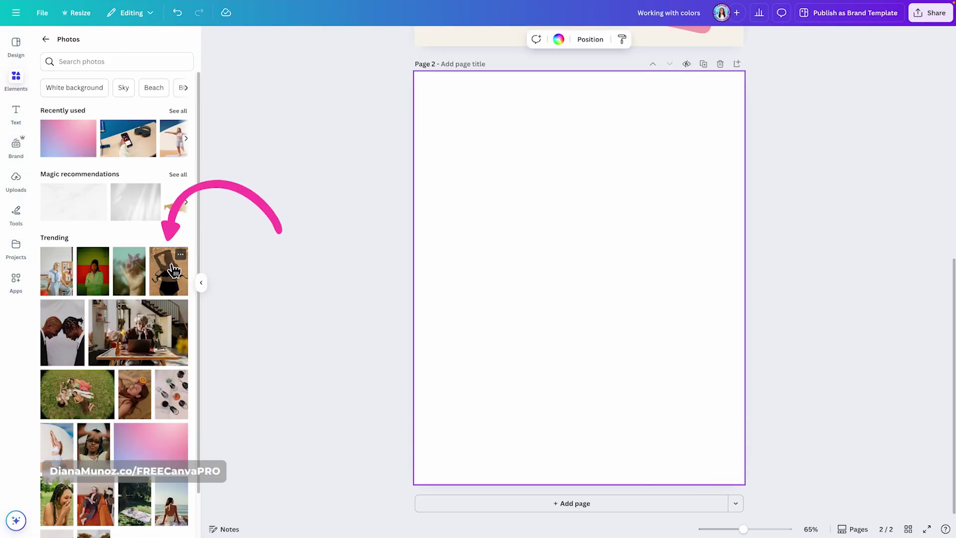
pyautogui.click(177, 283)
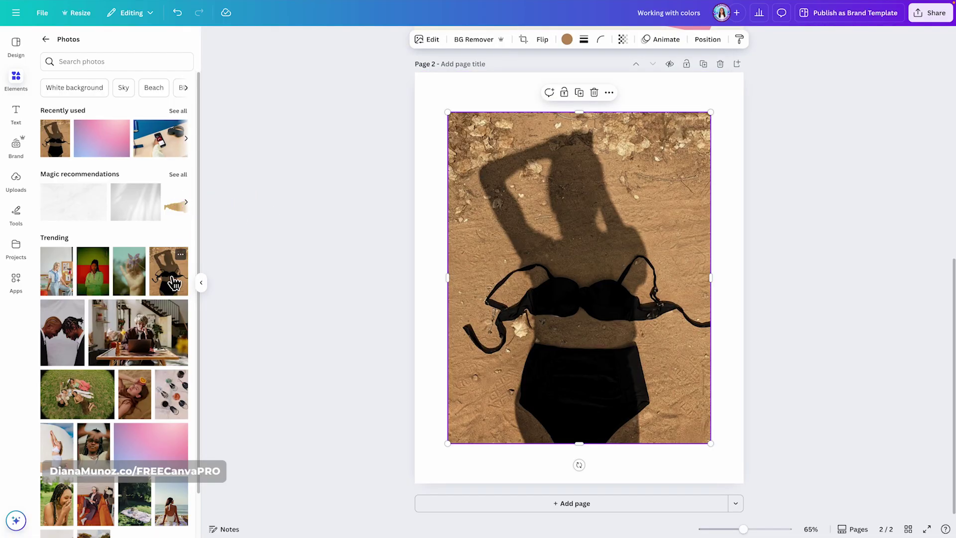
# Set page 2's background to the tan swatch from the photo's colours.
pyautogui.click(521, 82)
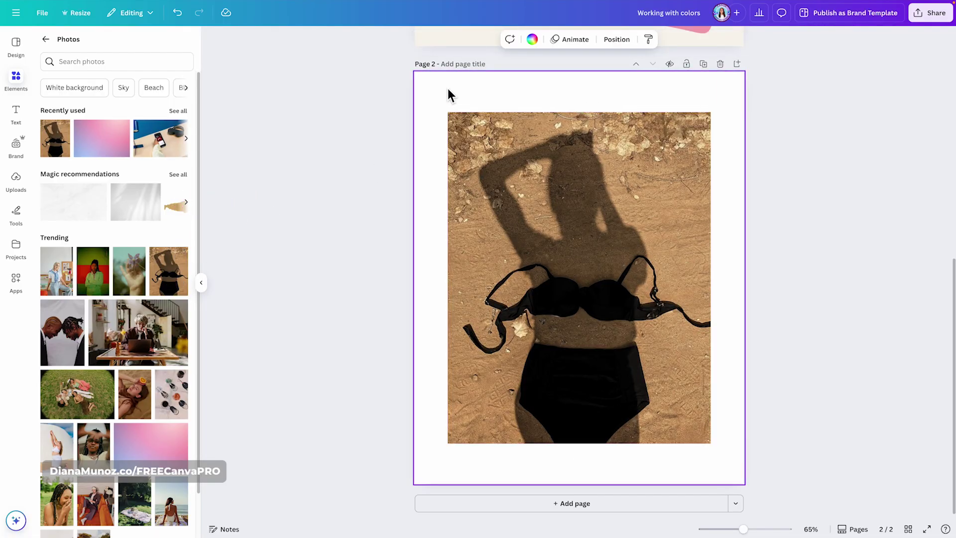
pyautogui.click(533, 40)
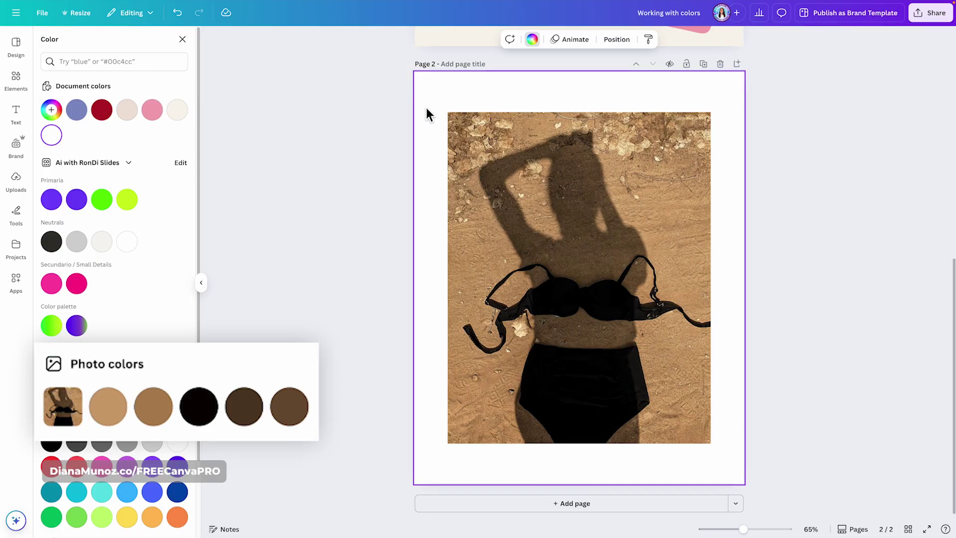
pyautogui.click(107, 414)
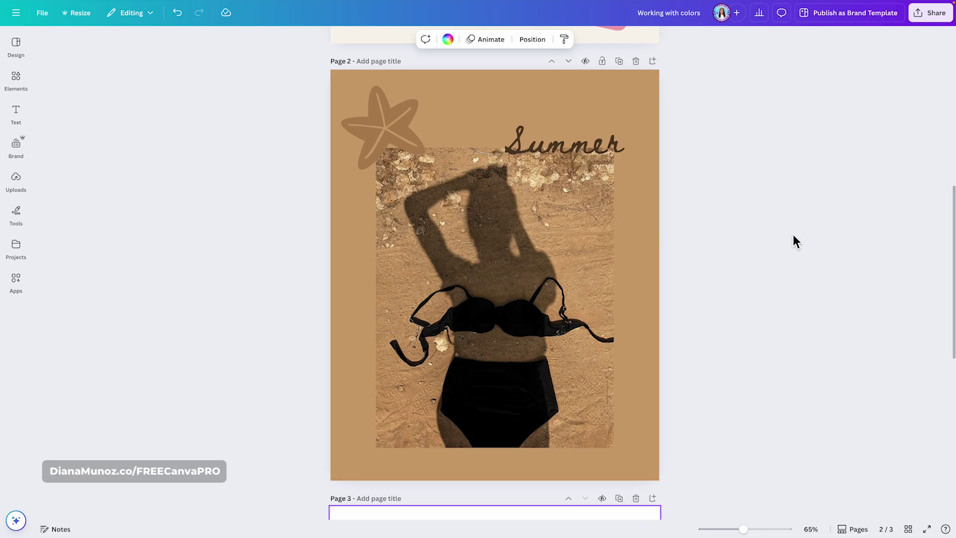
# Scroll down to the blank third page.
pyautogui.scroll(-5, 762, 219)
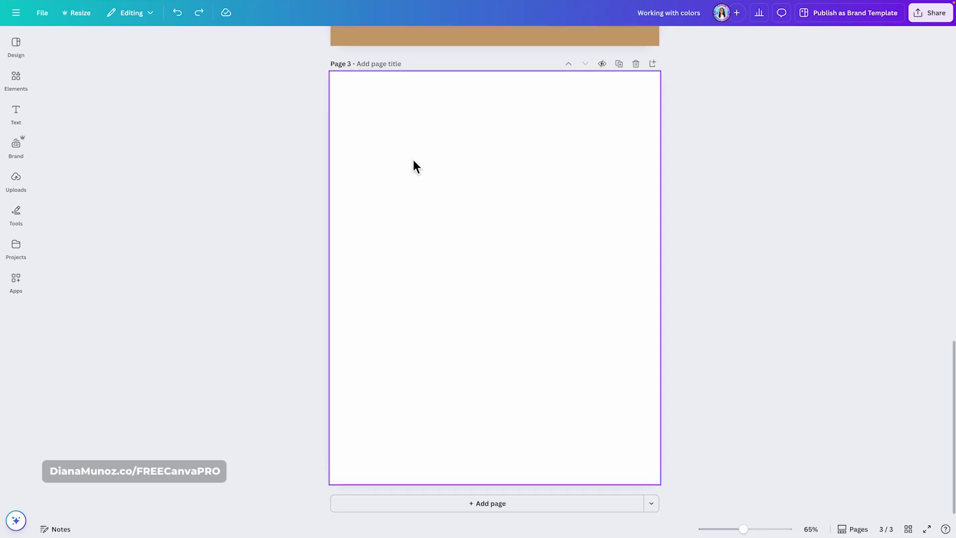
pyautogui.click(375, 99)
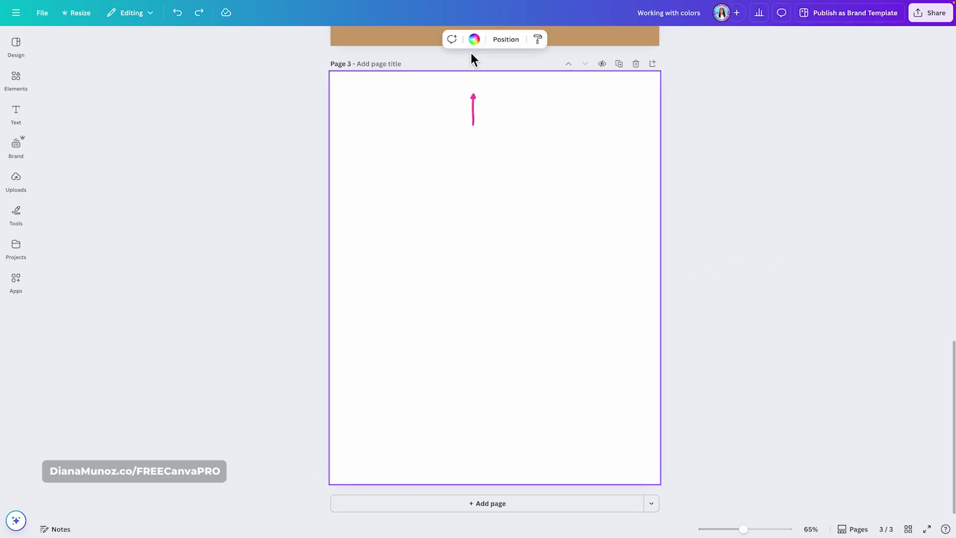
pyautogui.click(474, 39)
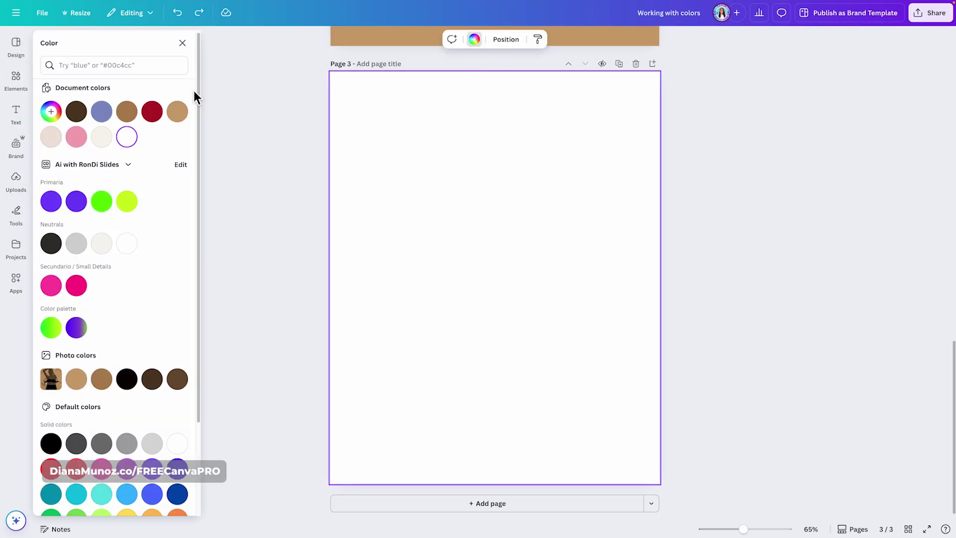
pyautogui.scroll(-3, 194, 95)
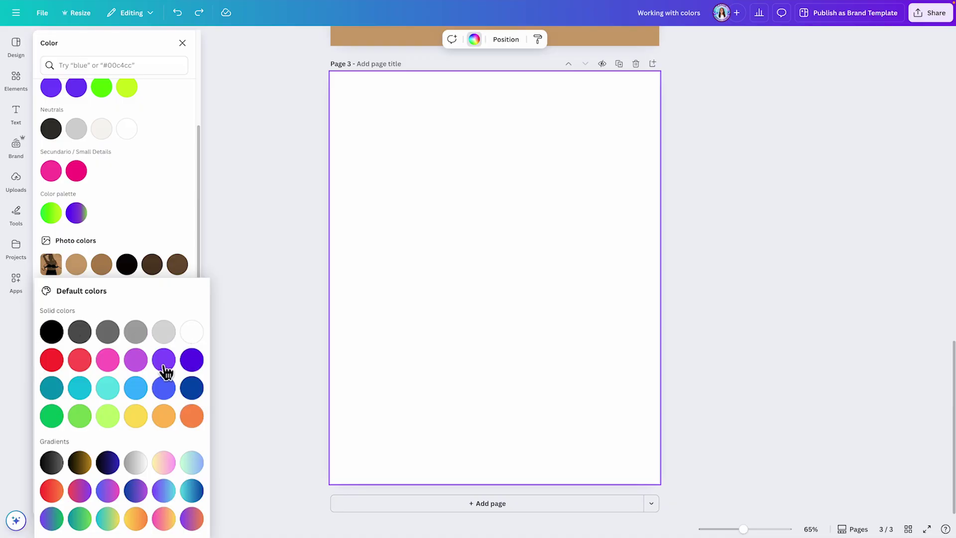
pyautogui.click(145, 365)
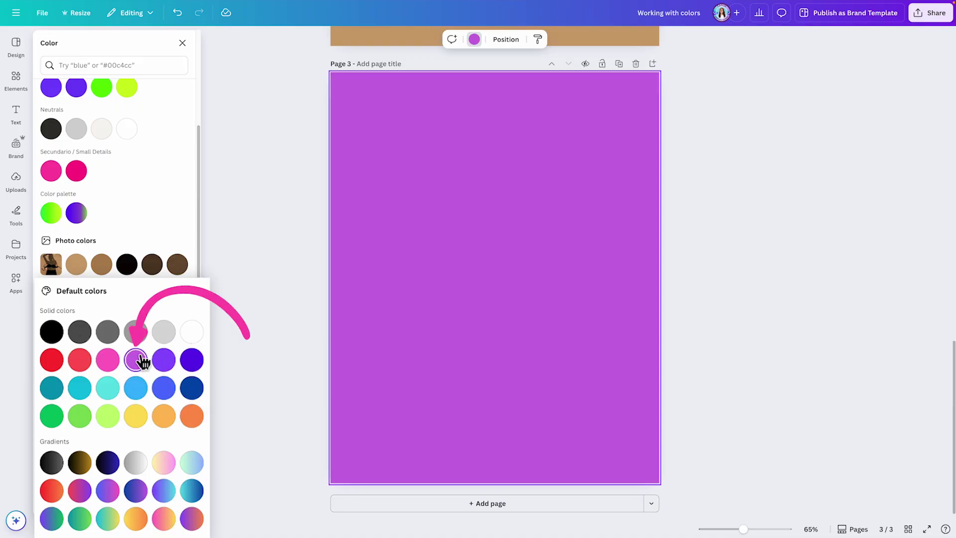
pyautogui.click(108, 463)
pyautogui.click(138, 468)
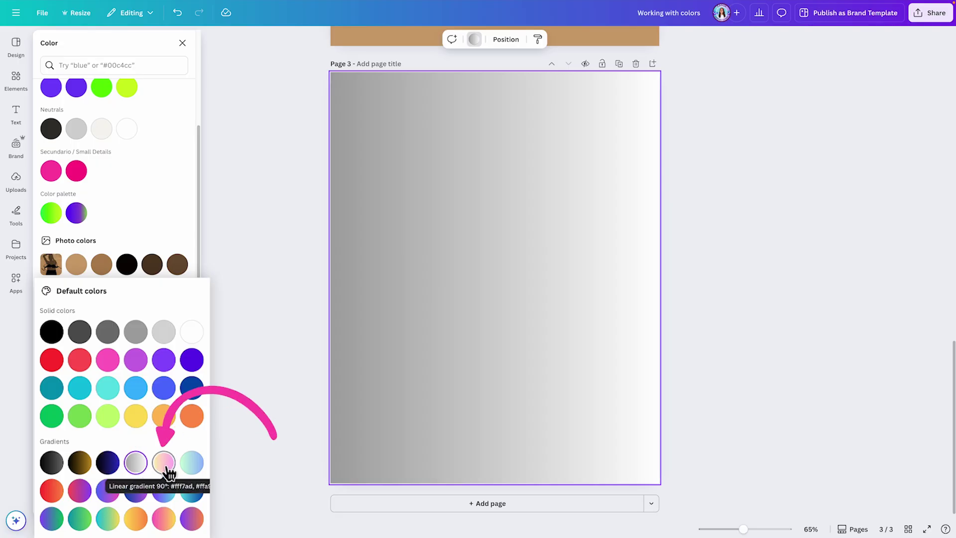
pyautogui.click(166, 468)
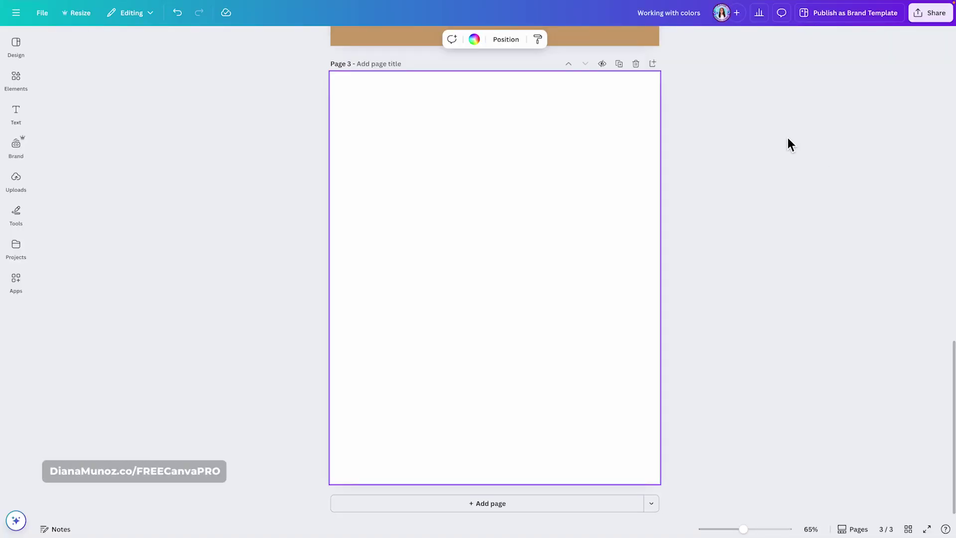
# Test custom grey, red and green colours for page 3's background in the picker.
pyautogui.click(474, 39)
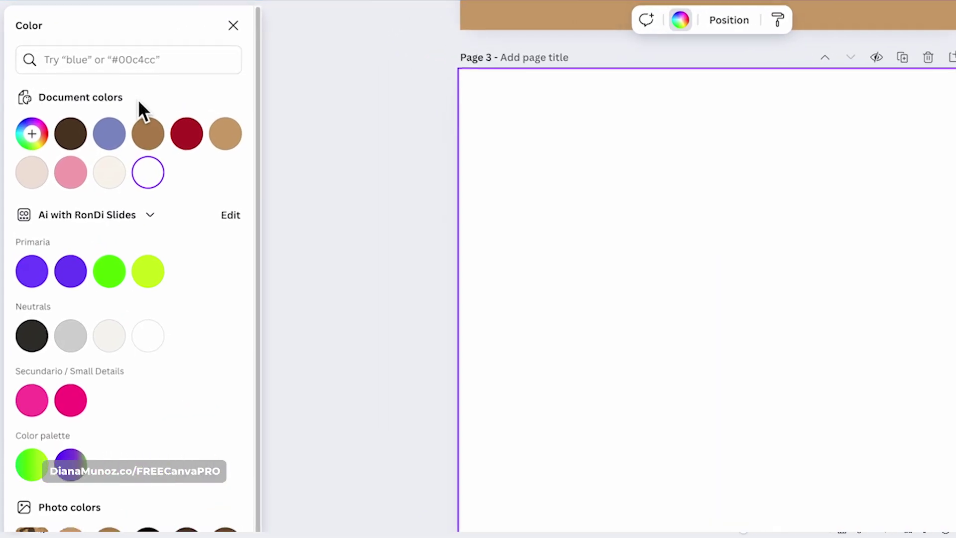
pyautogui.click(32, 136)
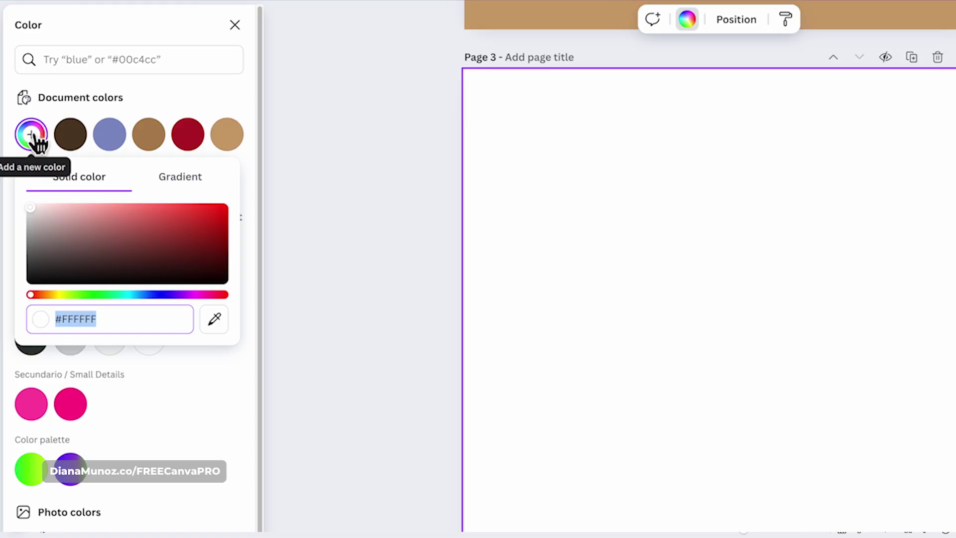
pyautogui.moveTo(30, 208); pyautogui.dragTo(202, 208)
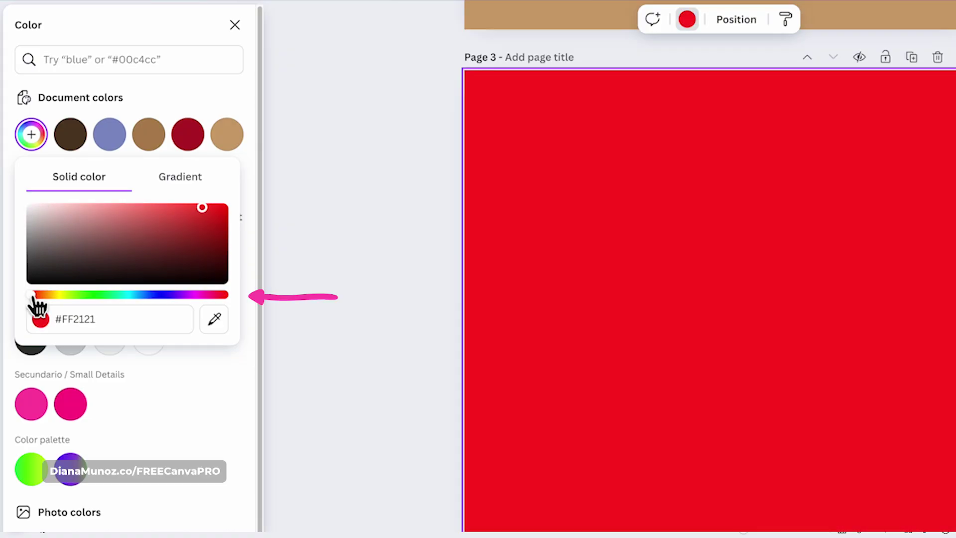
pyautogui.click(33, 295)
pyautogui.moveTo(33, 295); pyautogui.dragTo(225, 295)
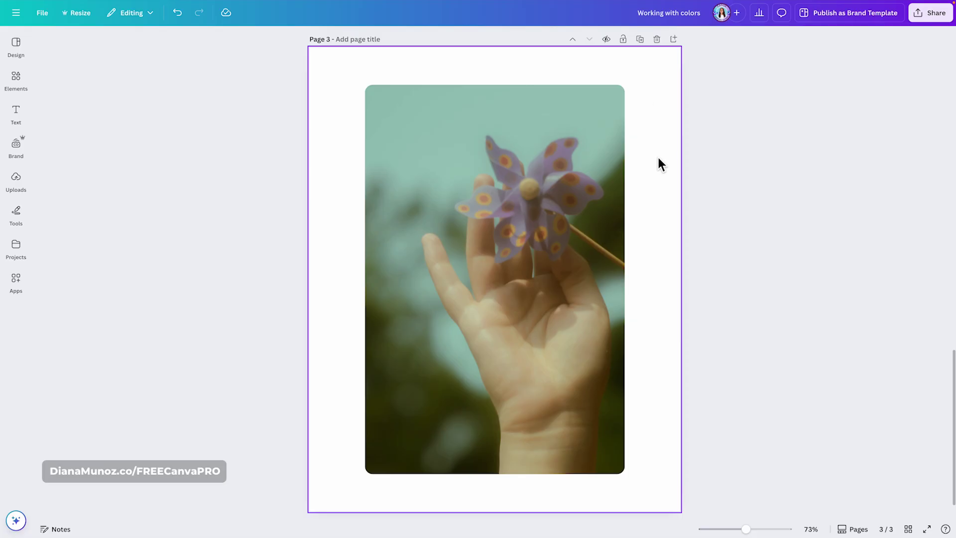
# Select page 3 itself and bring up its background colour options.
pyautogui.click(335, 78)
pyautogui.click(448, 40)
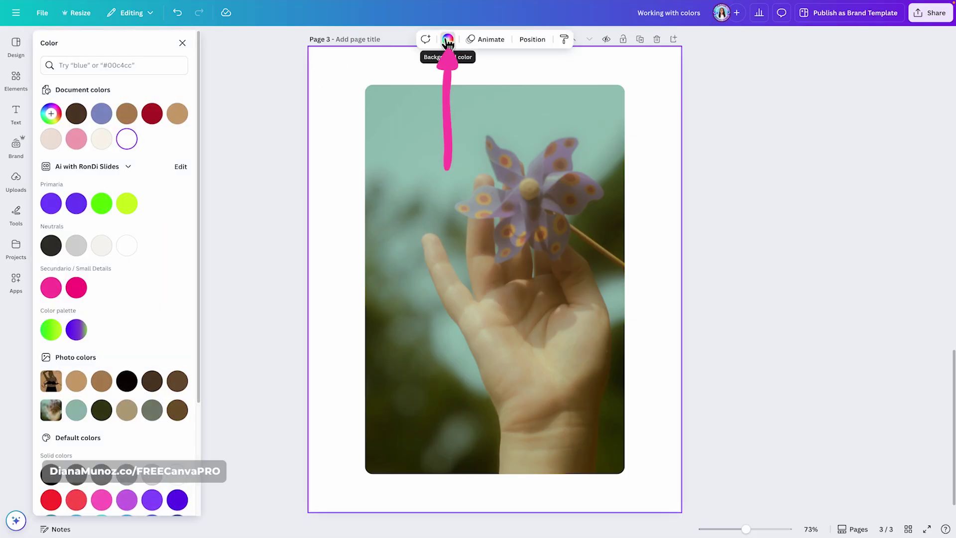
pyautogui.scroll(-3, 197, 151)
pyautogui.scroll(1, 198, 152)
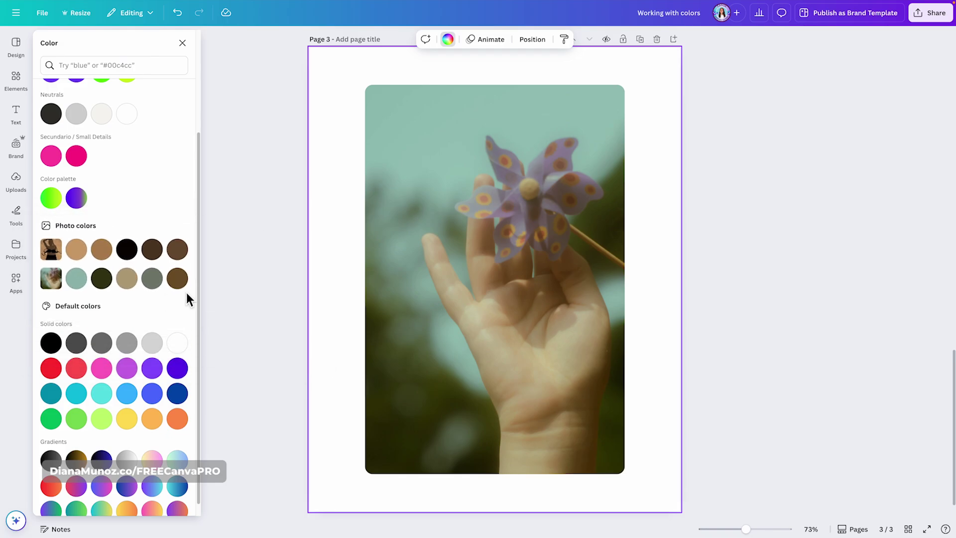
pyautogui.scroll(-1, 193, 268)
pyautogui.scroll(3, 196, 266)
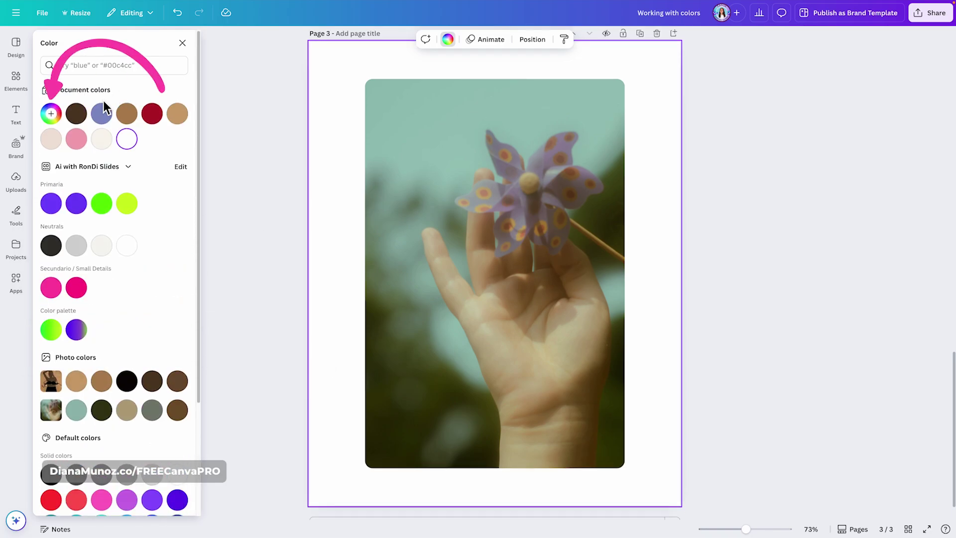
# Eyedrop a pinwheel petal to make the background muted purple #91859B, then add a circle.
pyautogui.click(52, 114)
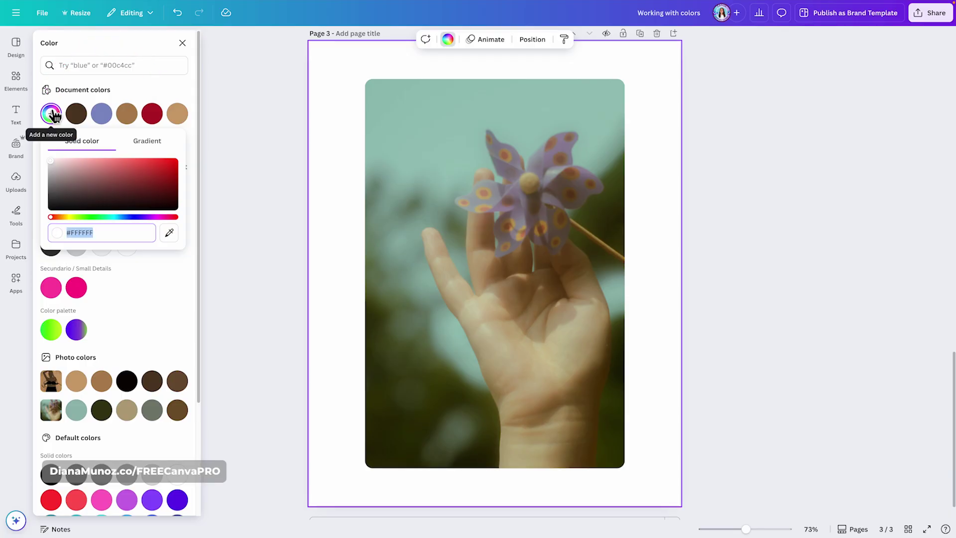
pyautogui.click(174, 237)
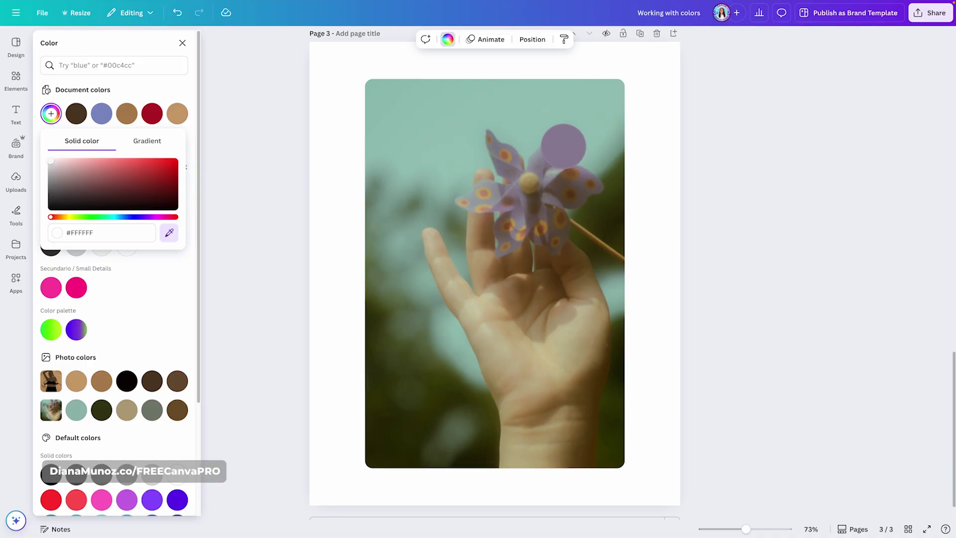
pyautogui.click(564, 146)
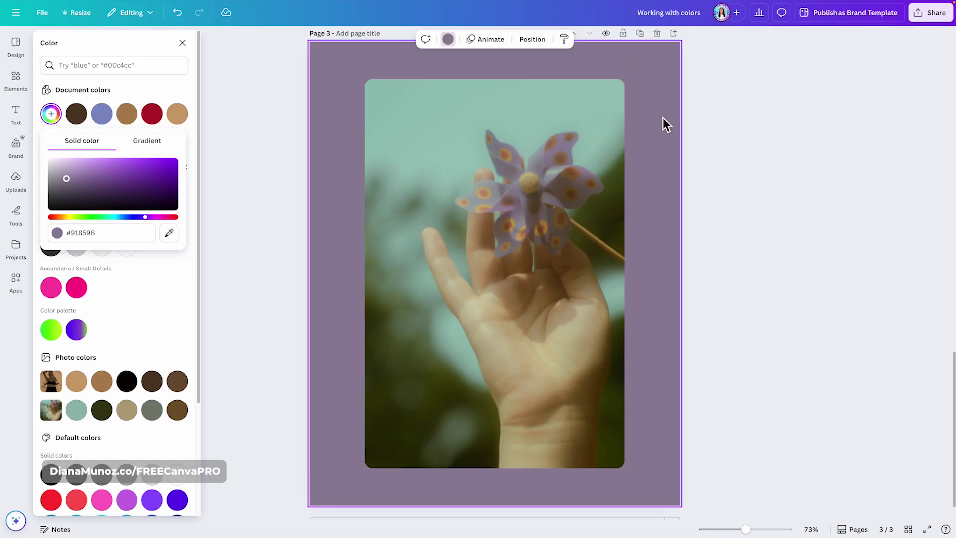
pyautogui.click(793, 259)
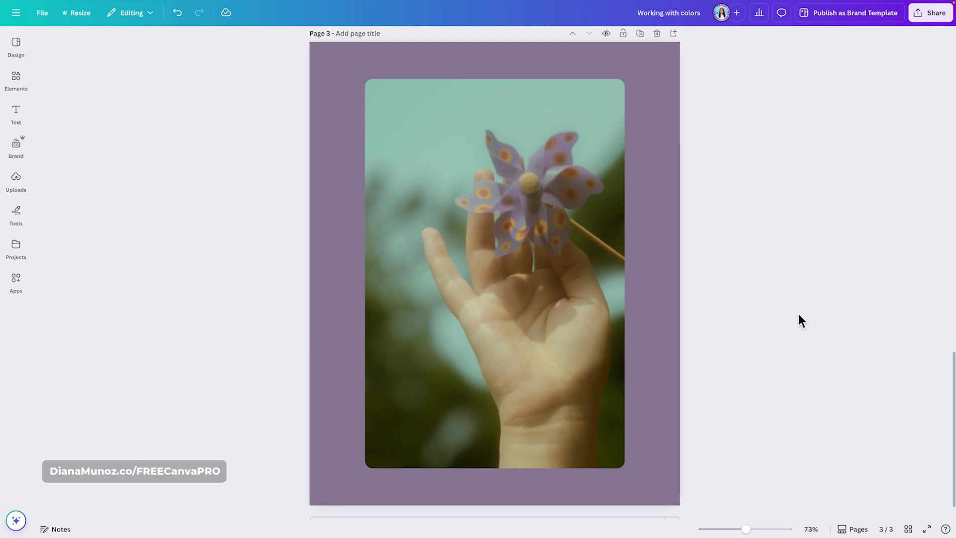
pyautogui.press('c')
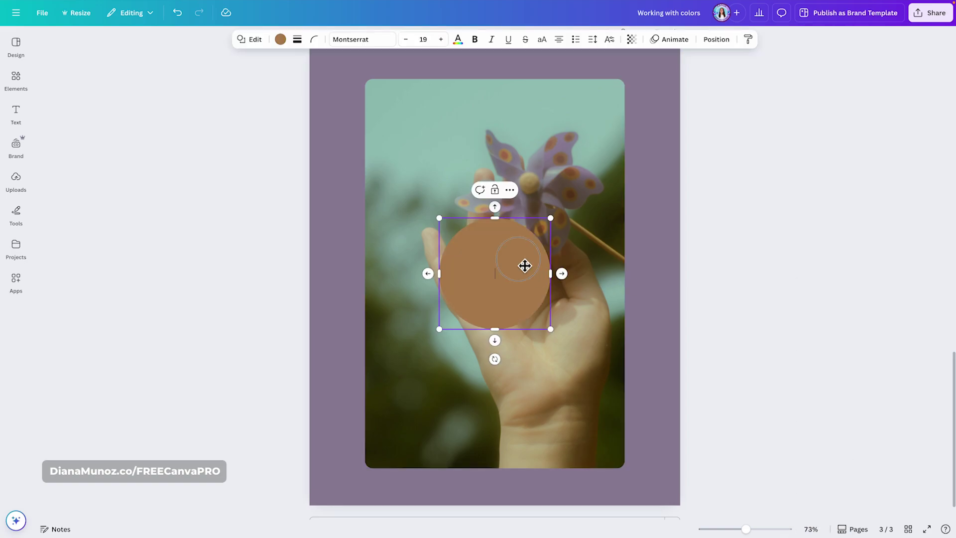
pyautogui.moveTo(525, 265); pyautogui.dragTo(414, 216)
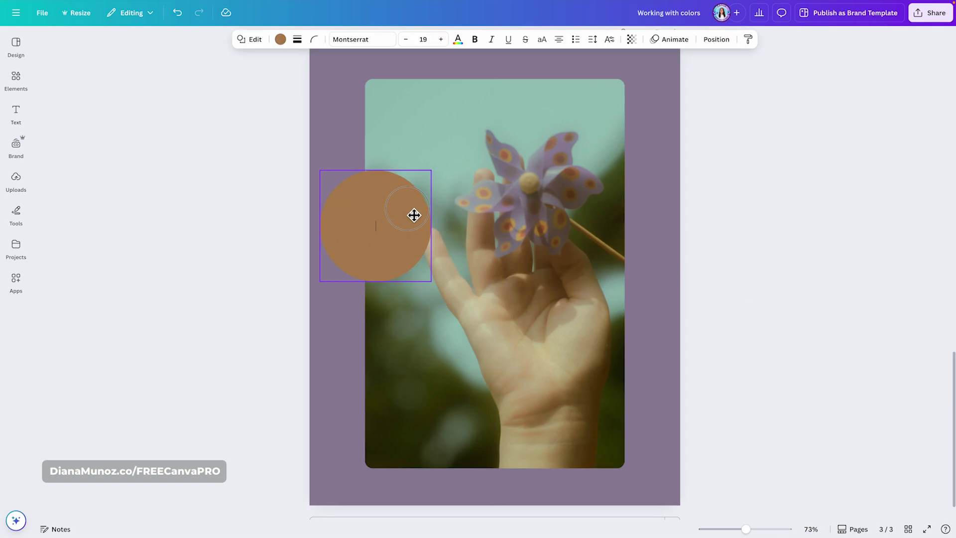
pyautogui.click(281, 39)
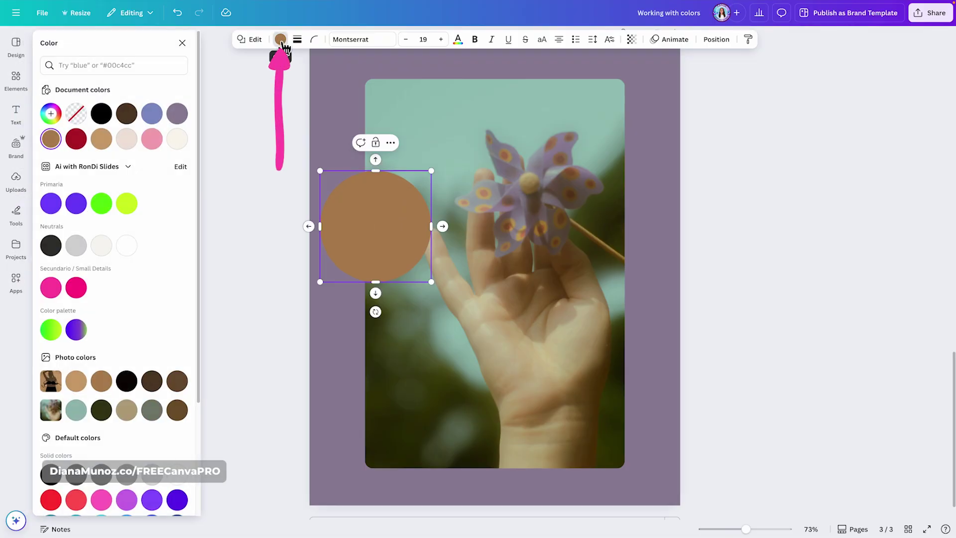
pyautogui.click(52, 114)
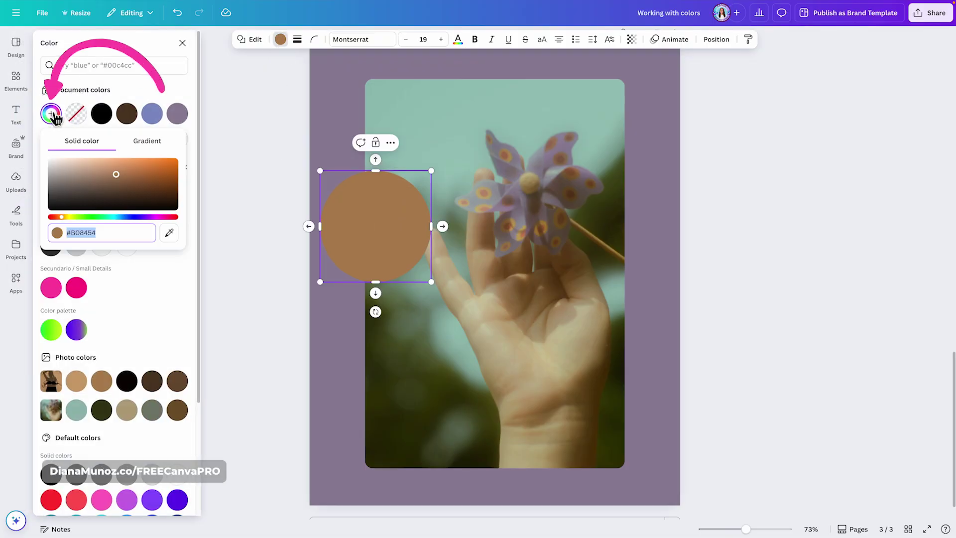
pyautogui.click(171, 238)
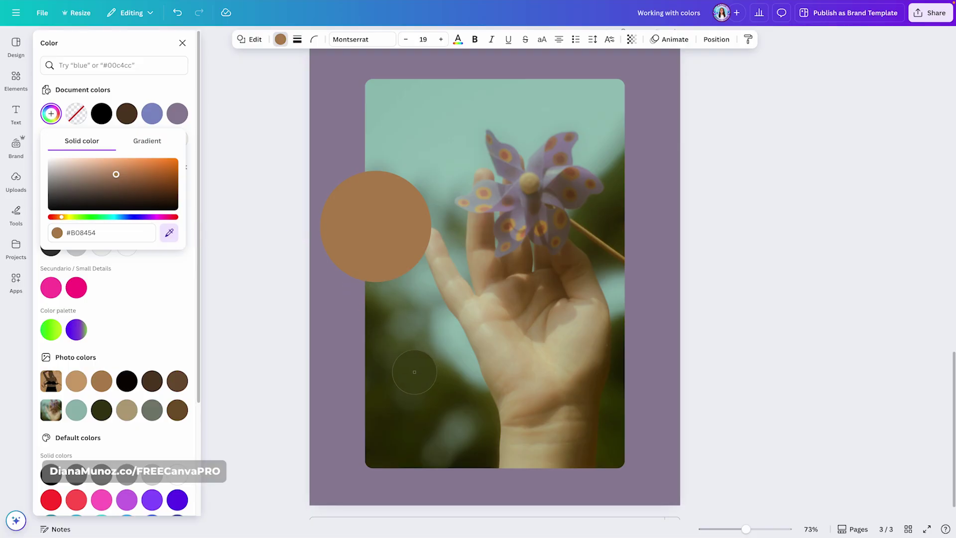
pyautogui.click(379, 376)
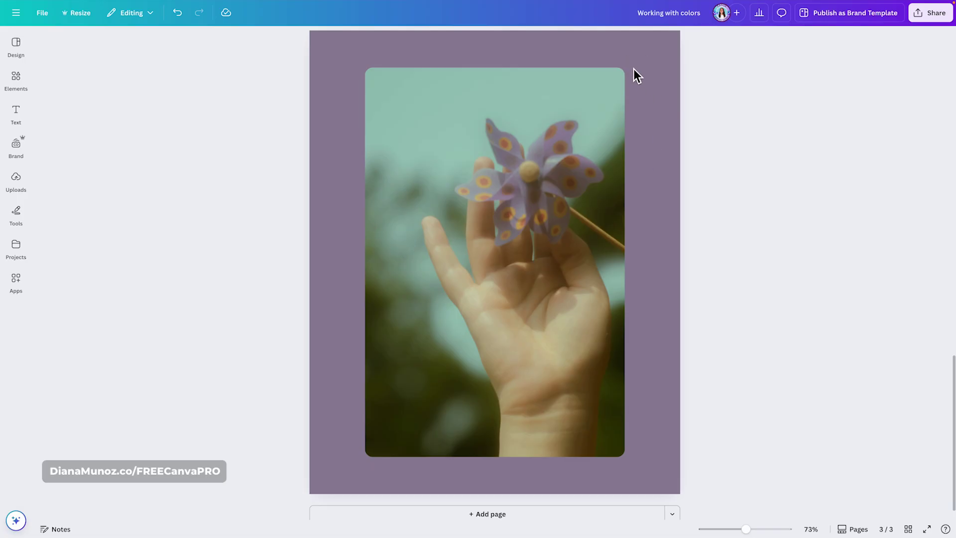
# Switch page 3's background to a gradient from the muted purple to mauve #9a7e8b.
pyautogui.click(663, 52)
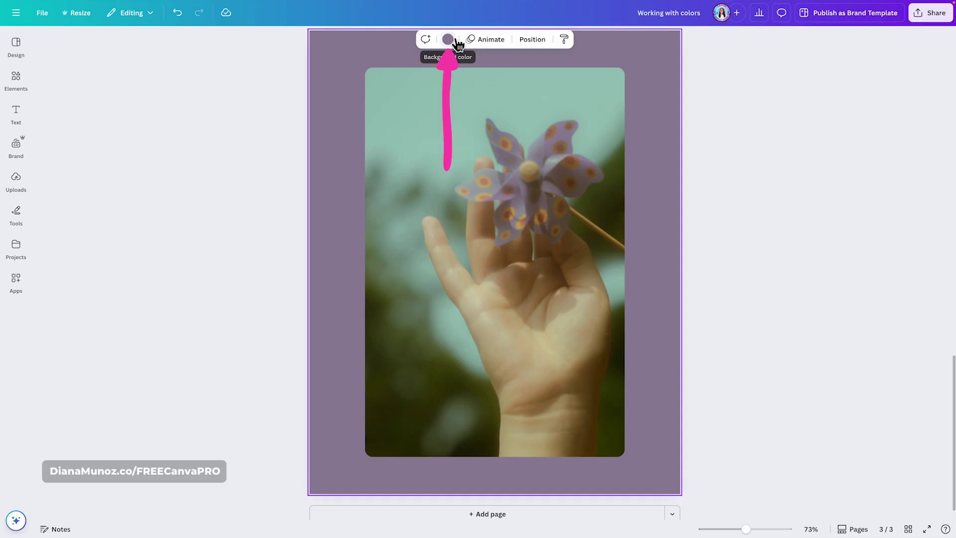
pyautogui.click(449, 40)
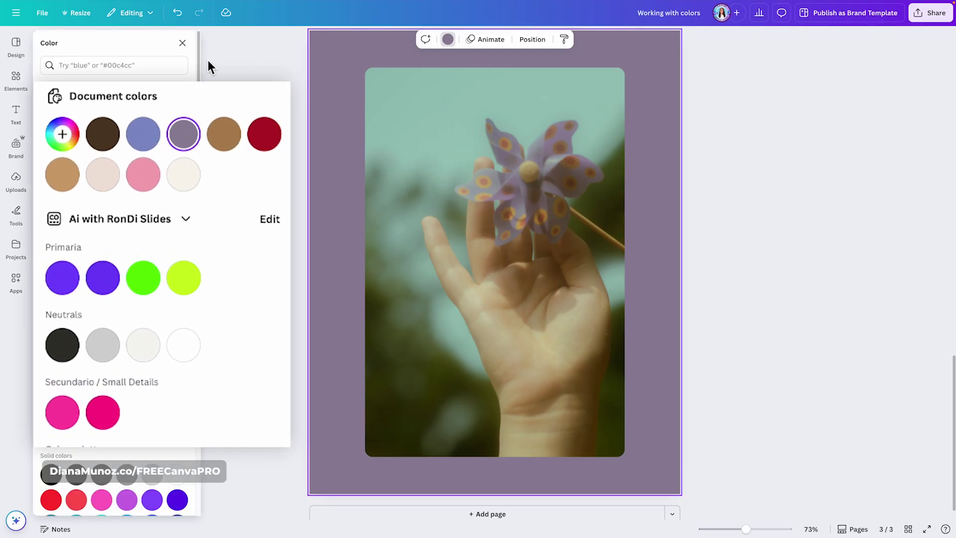
pyautogui.click(68, 138)
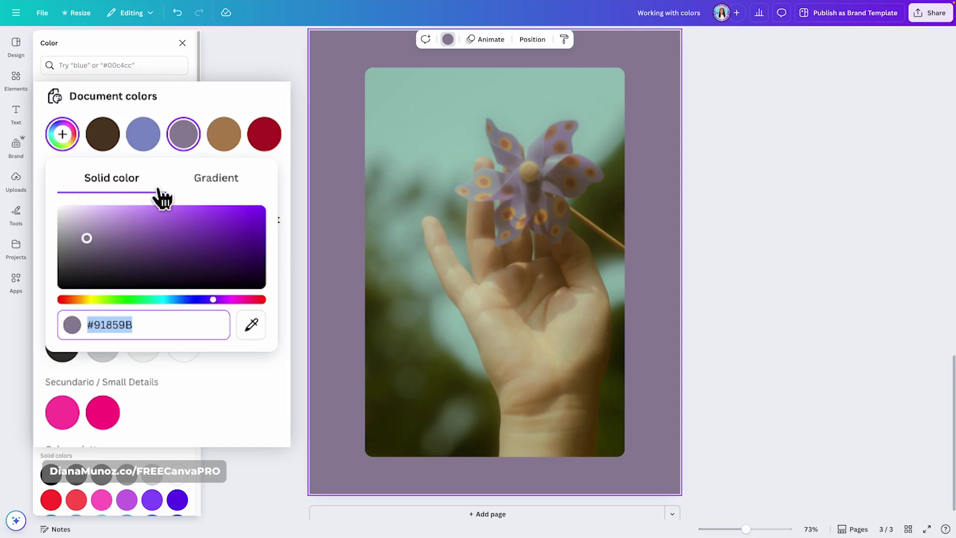
pyautogui.click(239, 187)
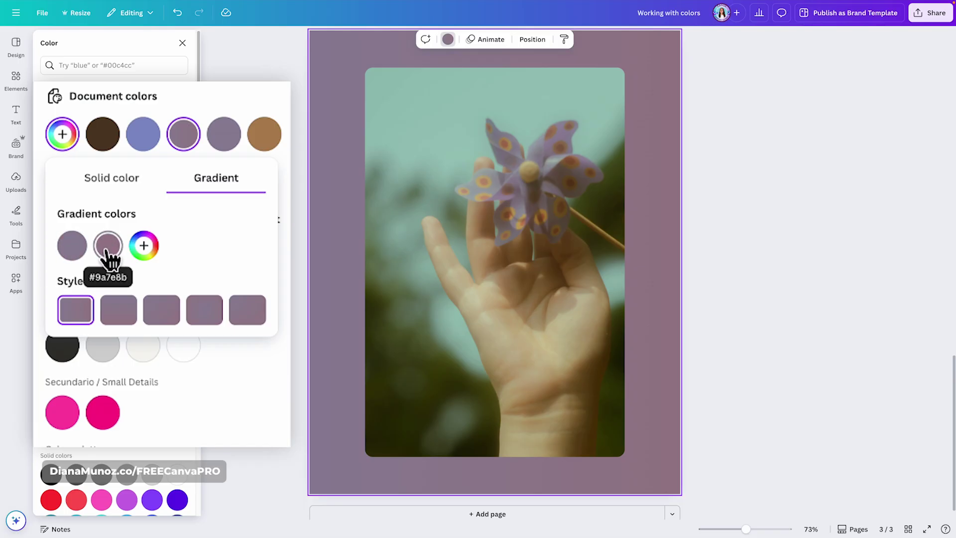
# Set the first gradient colour to a grey (#A1ACAD) sampled from the photo.
pyautogui.click(73, 249)
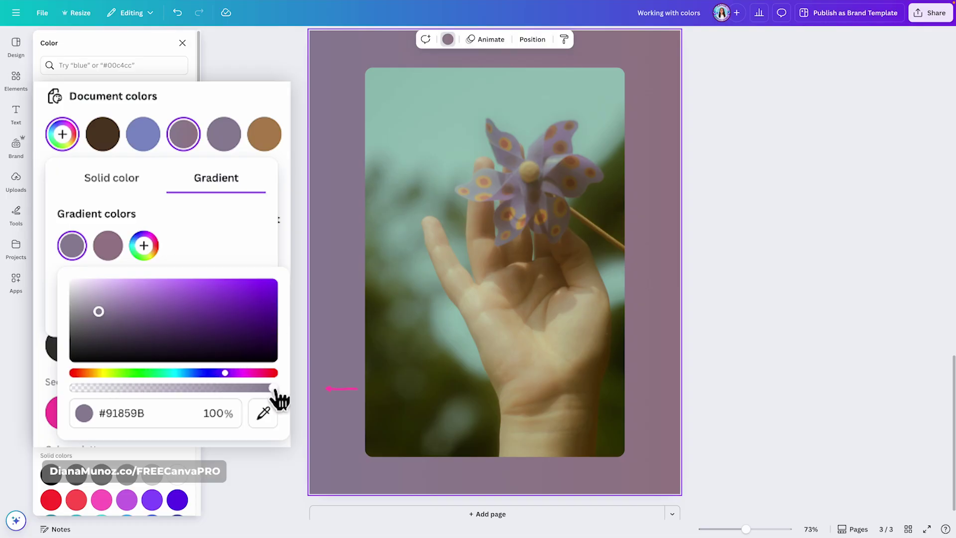
pyautogui.moveTo(275, 392)
pyautogui.mouseDown()
pyautogui.moveTo(209, 392)
pyautogui.moveTo(282, 394)
pyautogui.mouseUp()
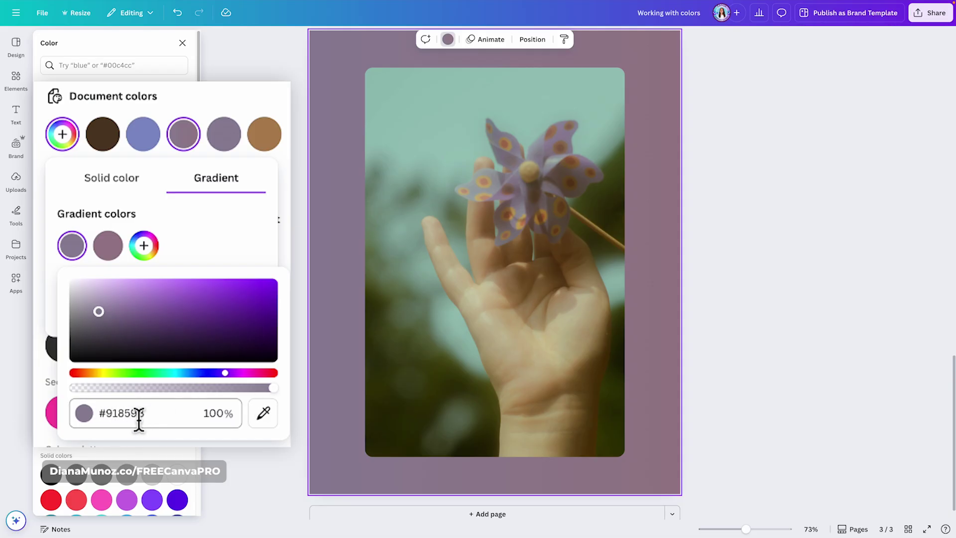
pyautogui.click(263, 418)
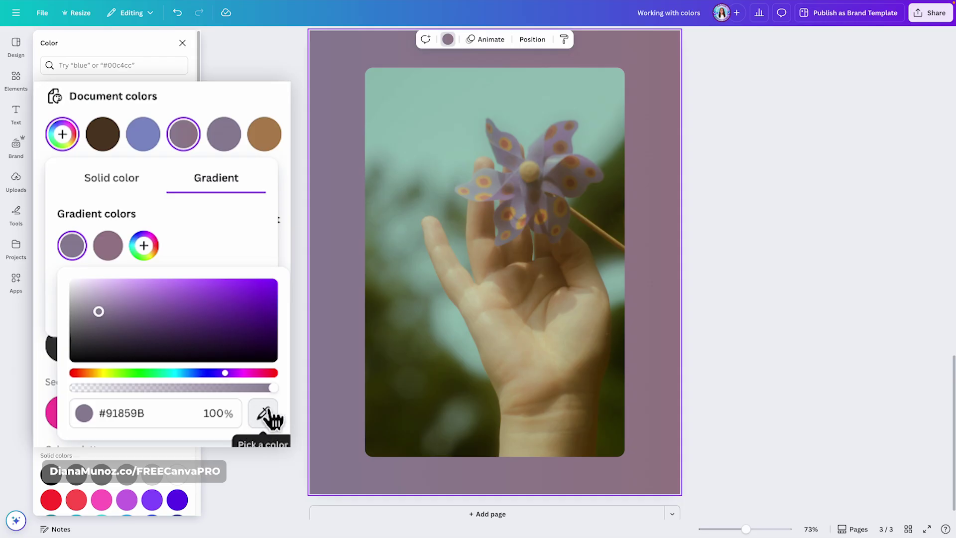
pyautogui.click(262, 423)
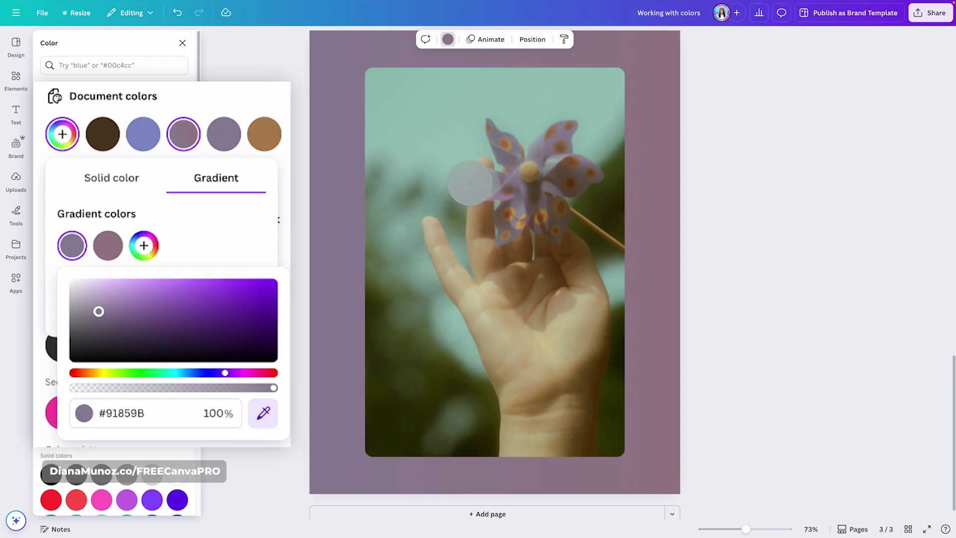
pyautogui.click(467, 185)
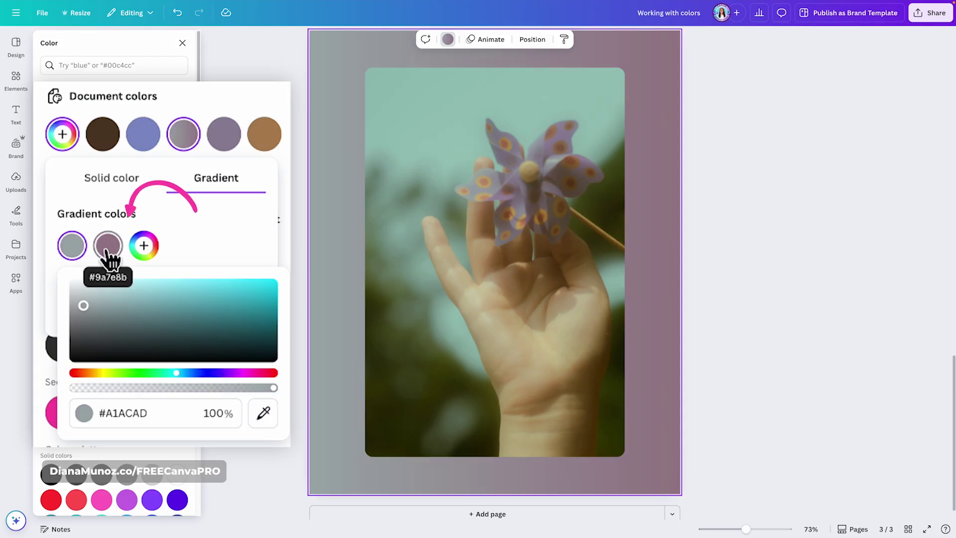
# Set the second gradient colour to a dark brown sampled from the photo.
pyautogui.click(109, 246)
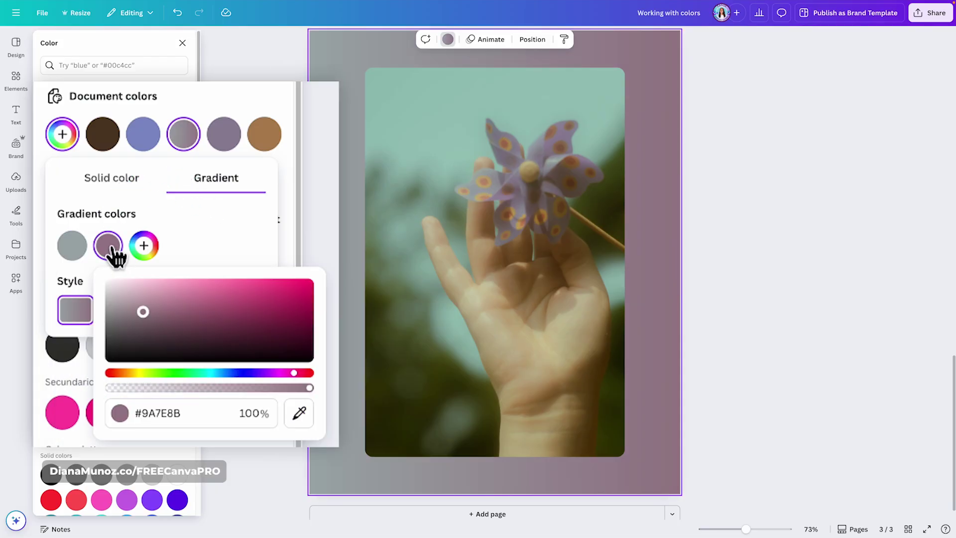
pyautogui.click(299, 413)
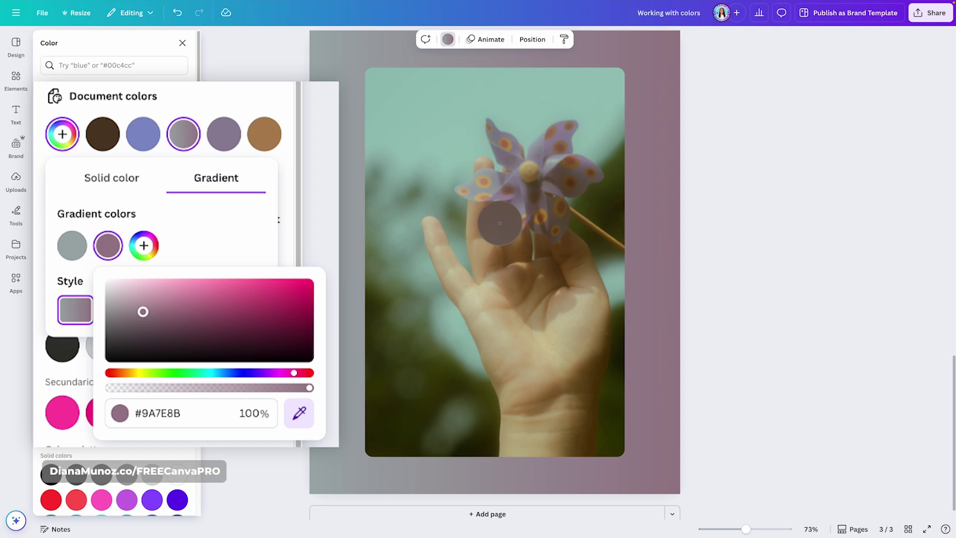
pyautogui.click(570, 196)
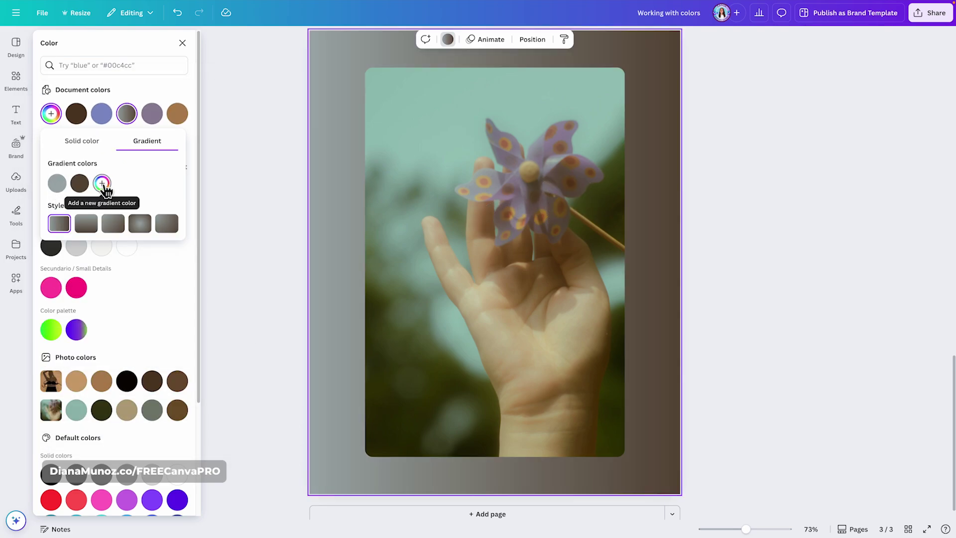
# Add a third gradient colour, a light brown (#7F613A) sampled from the pinwheel stick.
pyautogui.click(101, 182)
pyautogui.click(222, 288)
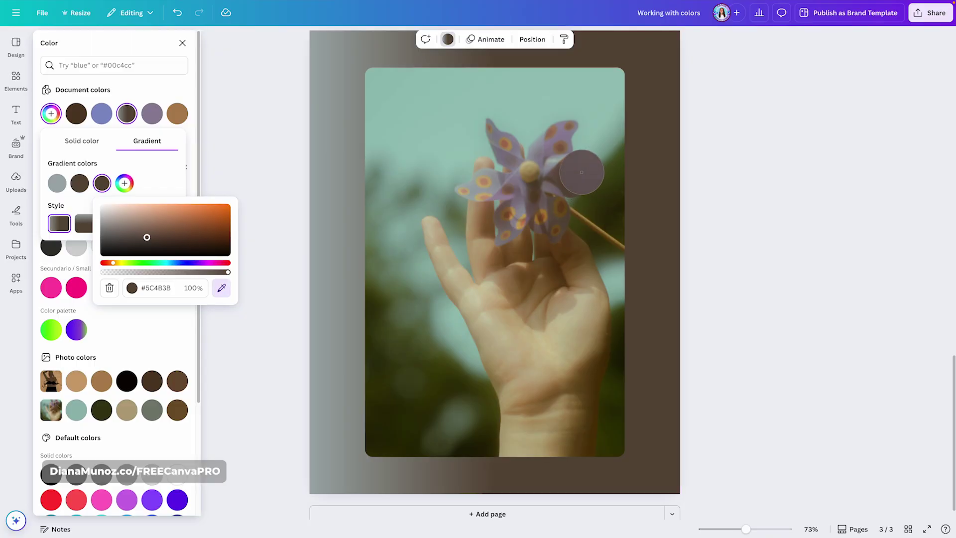
pyautogui.click(576, 167)
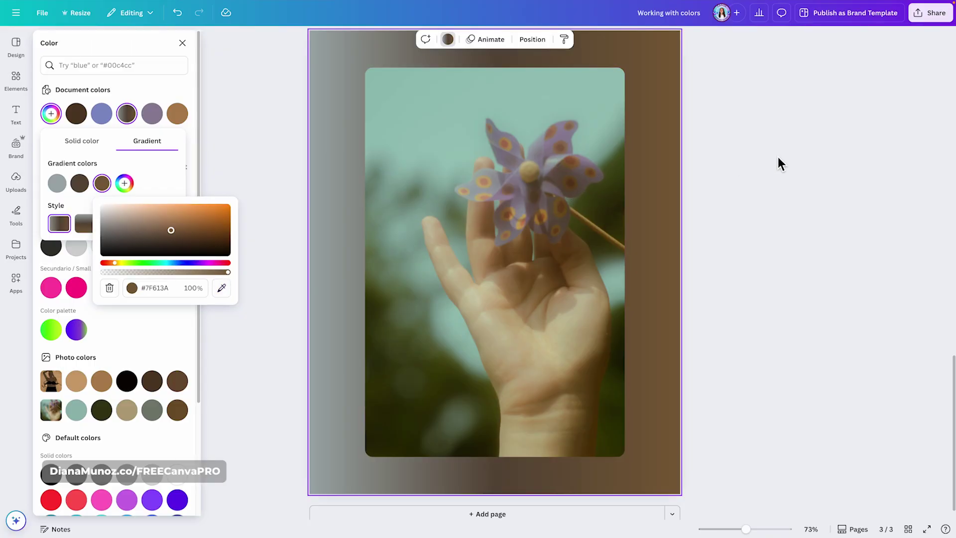
pyautogui.click(168, 187)
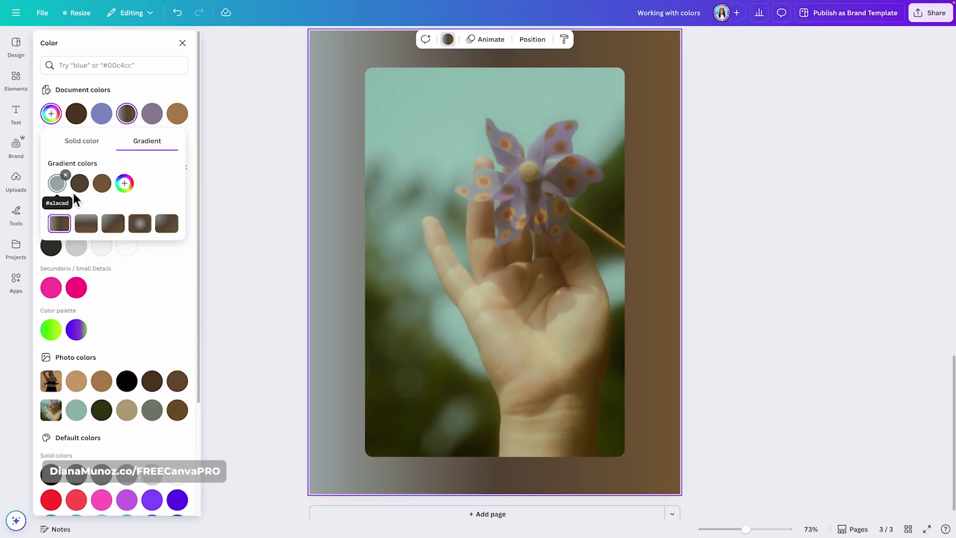
# Remove the extra gradient stops and move the grey to the gradient's right end.
pyautogui.click(125, 183)
pyautogui.click(147, 183)
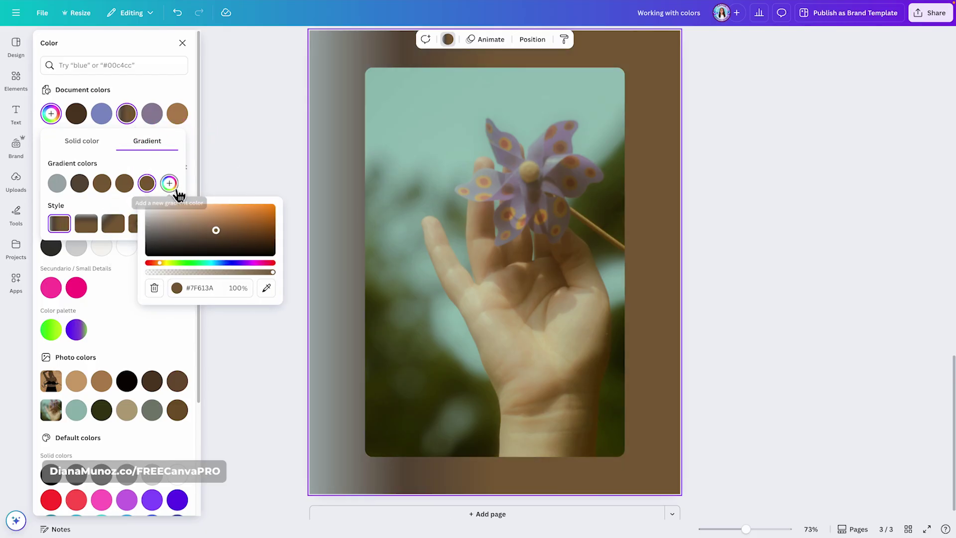
pyautogui.click(170, 183)
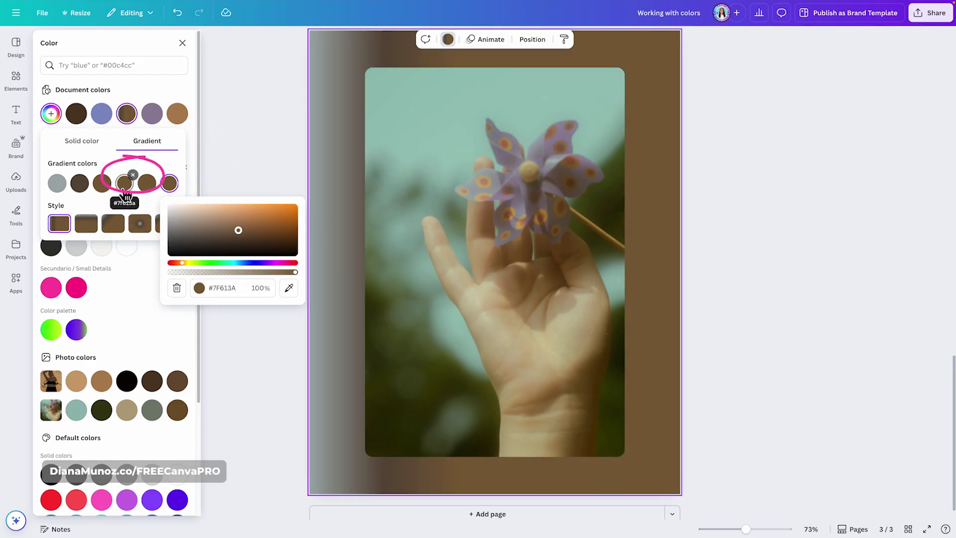
pyautogui.click(175, 174)
pyautogui.click(153, 174)
pyautogui.click(132, 174)
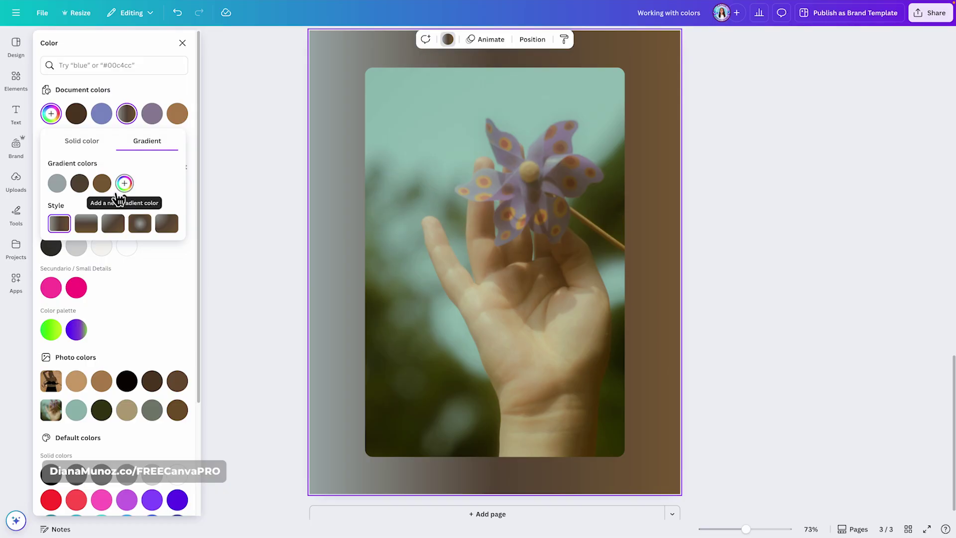
pyautogui.moveTo(57, 183)
pyautogui.mouseDown()
pyautogui.moveTo(69, 179)
pyautogui.moveTo(88, 196)
pyautogui.moveTo(94, 172)
pyautogui.moveTo(111, 187)
pyautogui.mouseUp()
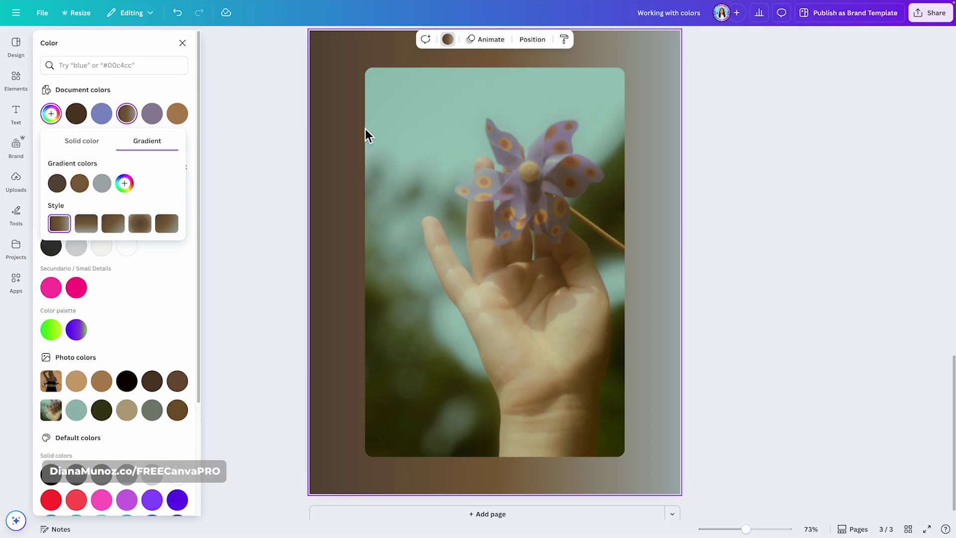
# Delete the pinwheel photo and start a new gradient for page 3's background.
pyautogui.click(476, 107)
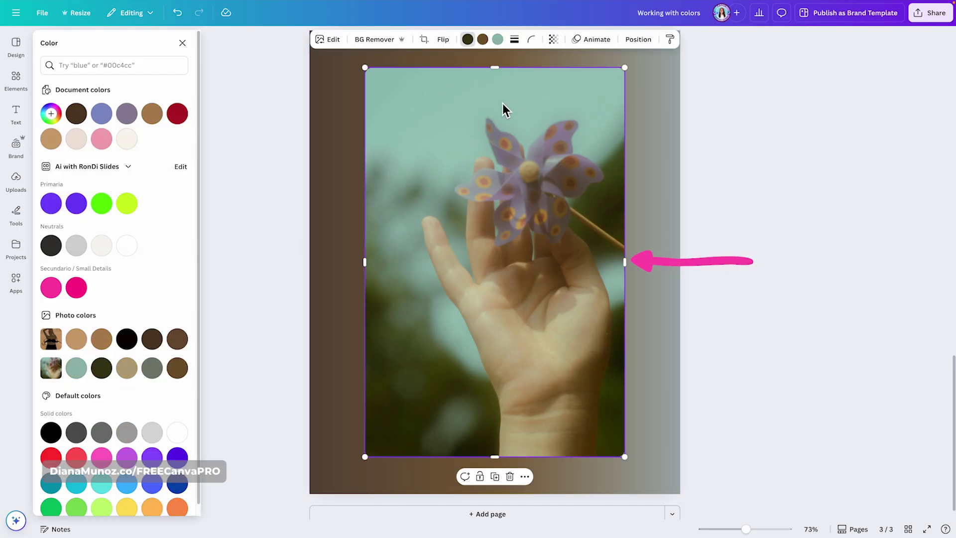
pyautogui.press('Delete')
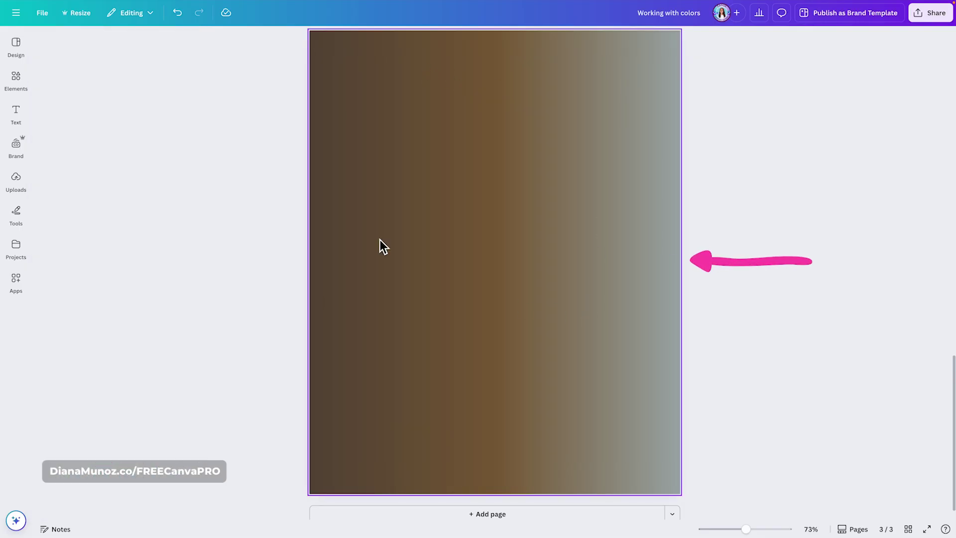
pyautogui.click(356, 172)
pyautogui.click(474, 40)
pyautogui.click(51, 113)
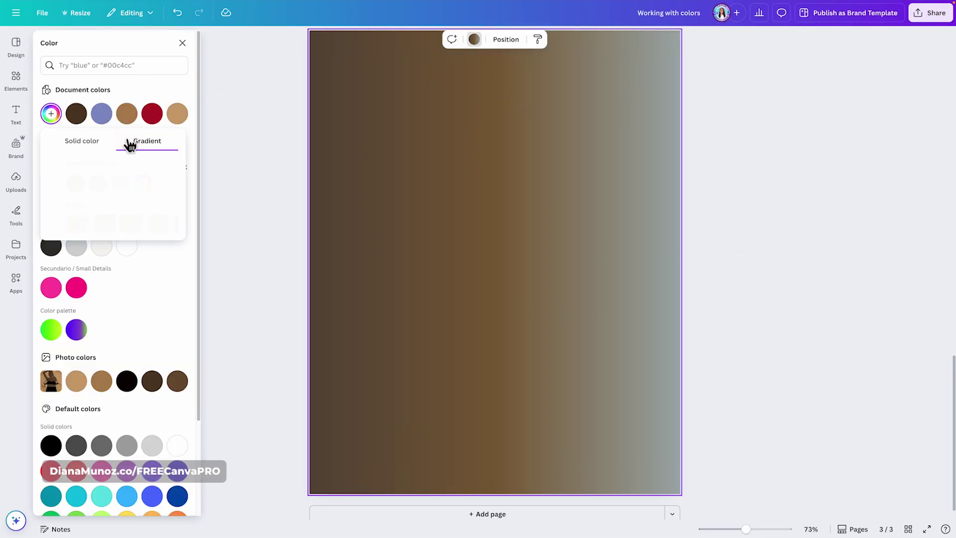
pyautogui.click(131, 144)
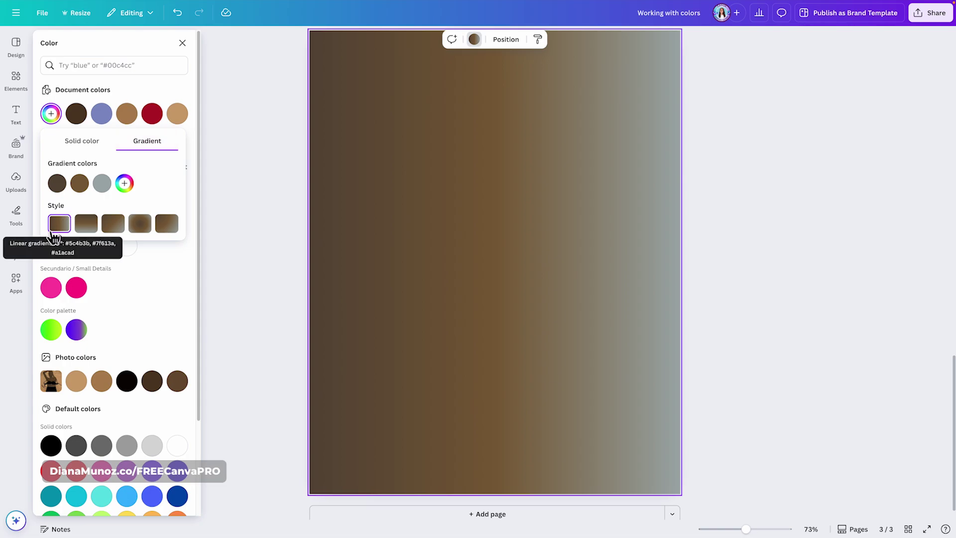
# Preview the vertical, diagonal and radial gradient styles, and reorder the grey stop.
pyautogui.click(90, 230)
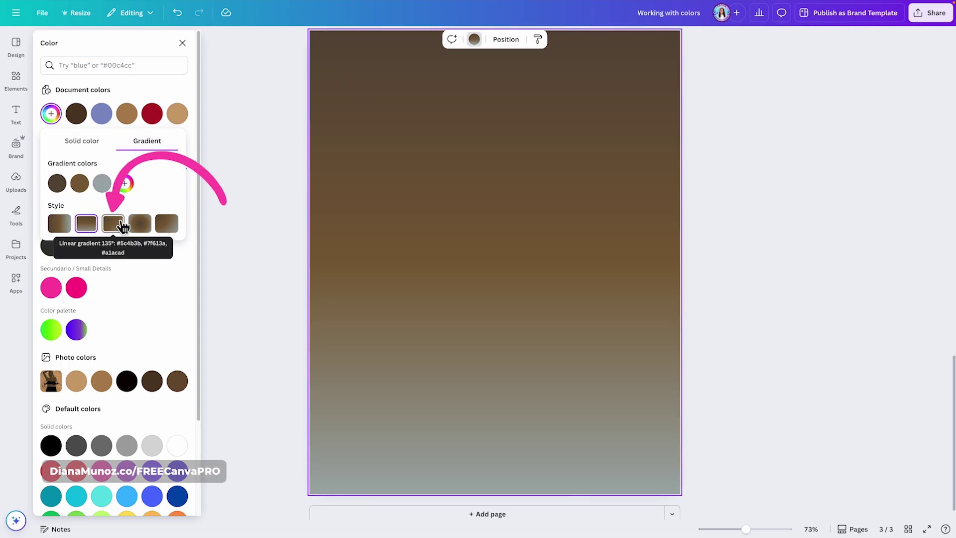
pyautogui.click(120, 228)
pyautogui.click(150, 227)
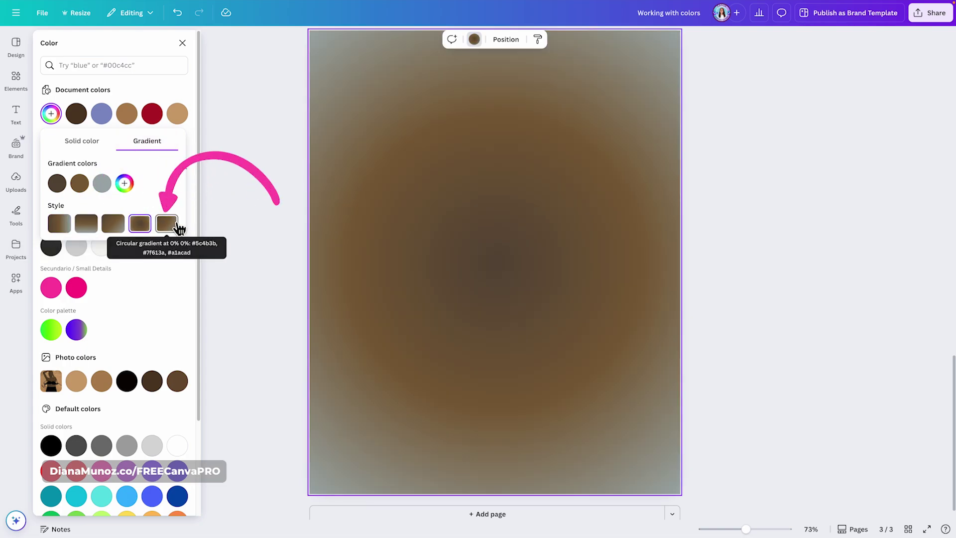
pyautogui.click(169, 225)
pyautogui.click(140, 223)
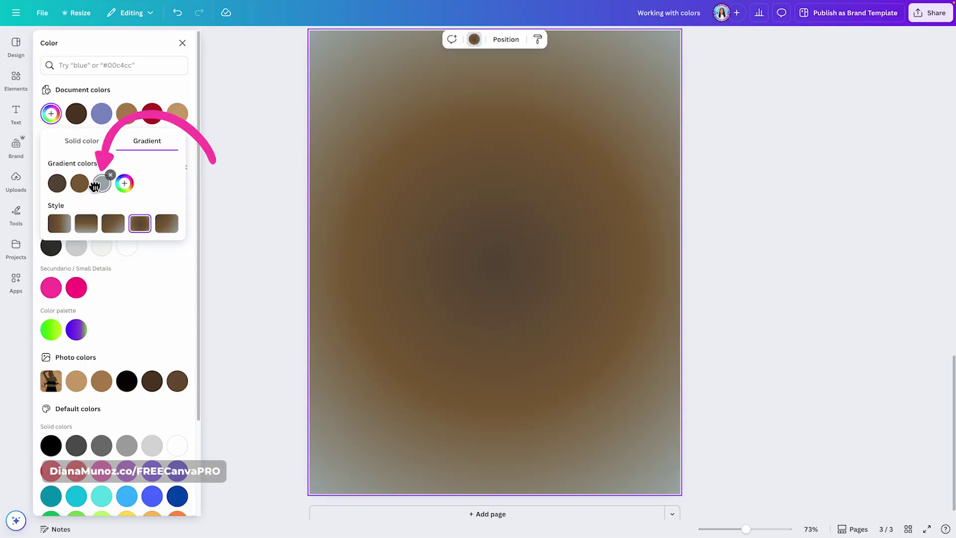
pyautogui.moveTo(102, 183); pyautogui.dragTo(53, 191)
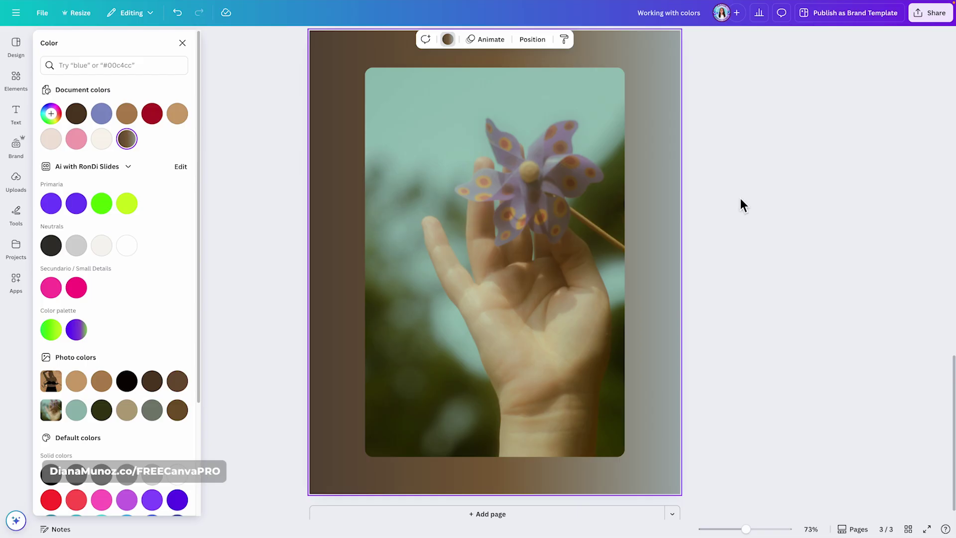
# Press R for a square on the pinwheel photo and fill it with the brown-to-grey document gradient.
pyautogui.press('r')
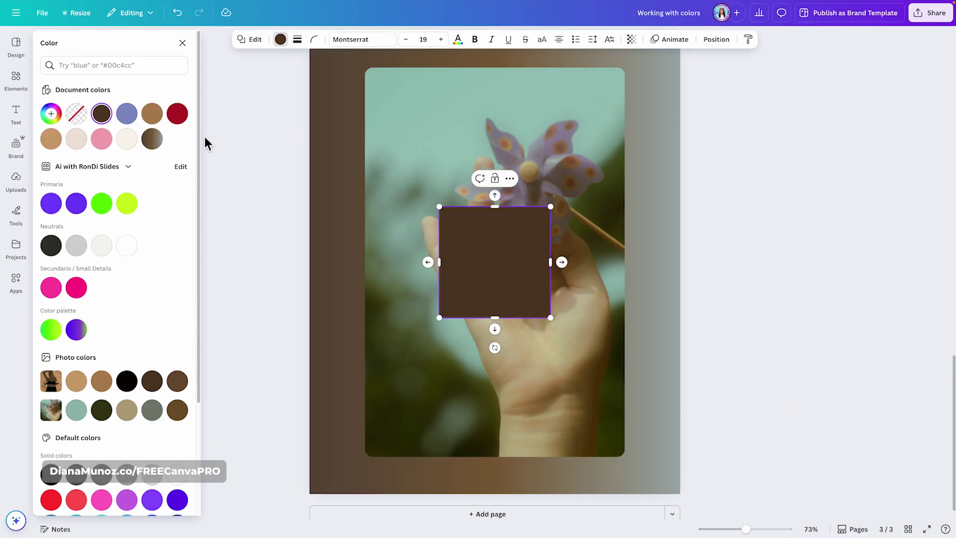
pyautogui.click(148, 143)
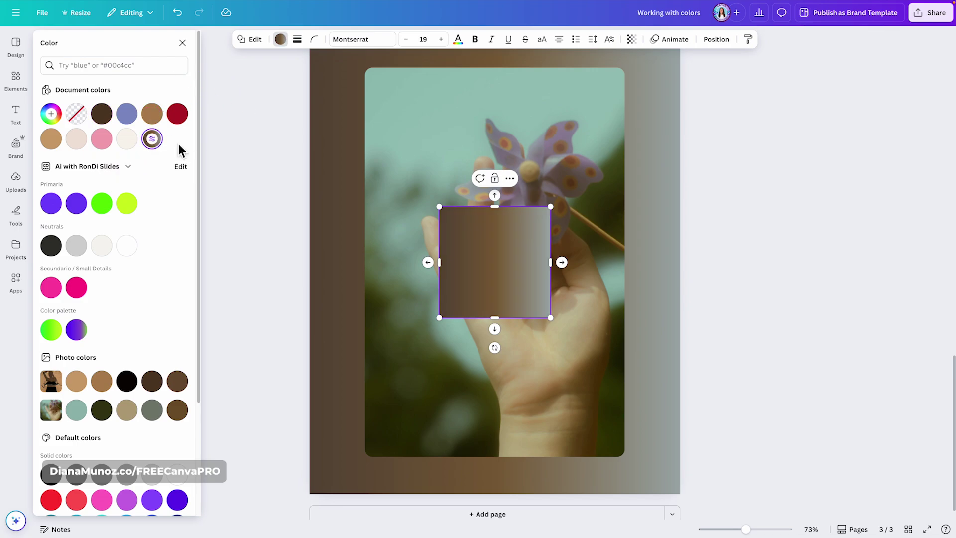
pyautogui.click(152, 139)
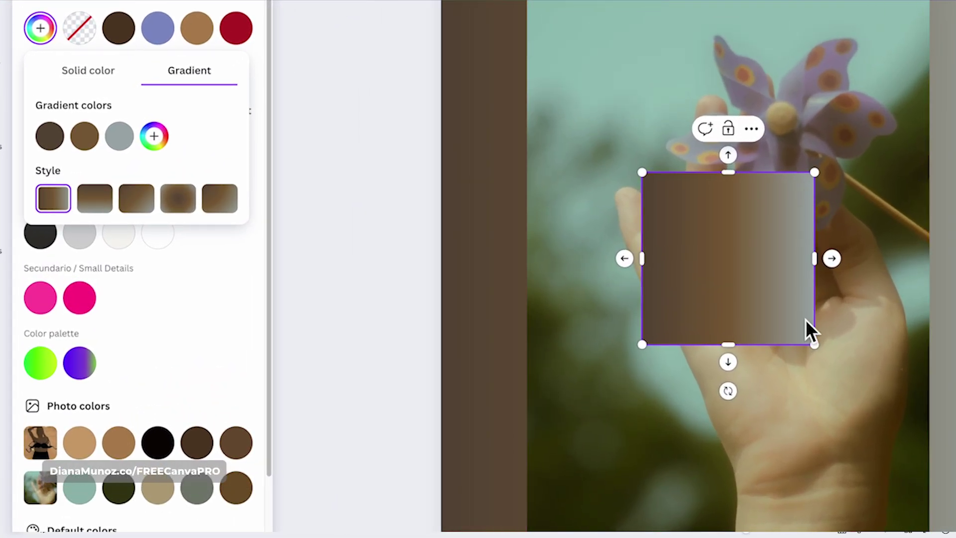
# Make the gradient translucent: grey stop at 52% opacity, brown stop slightly transparent.
pyautogui.click(120, 138)
pyautogui.moveTo(314, 274); pyautogui.dragTo(216, 282)
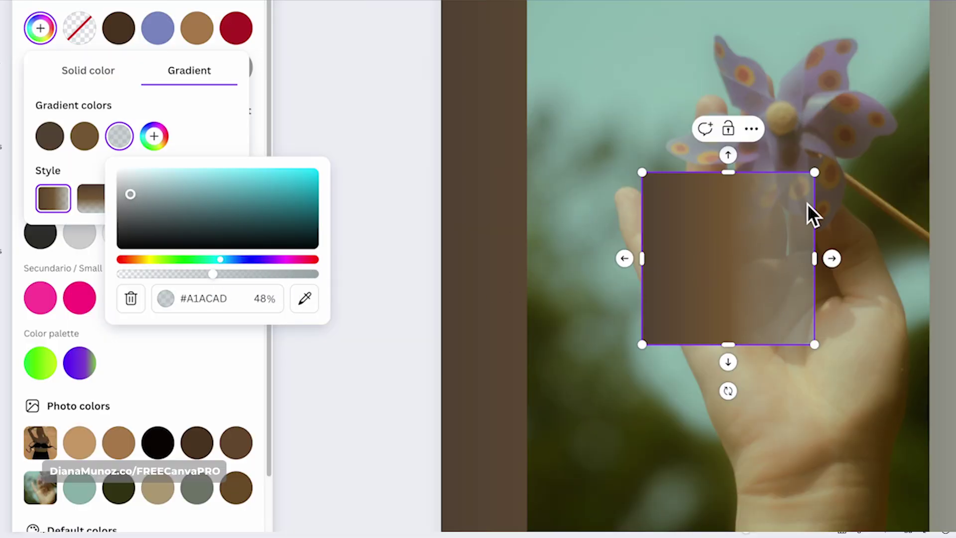
pyautogui.click(245, 299)
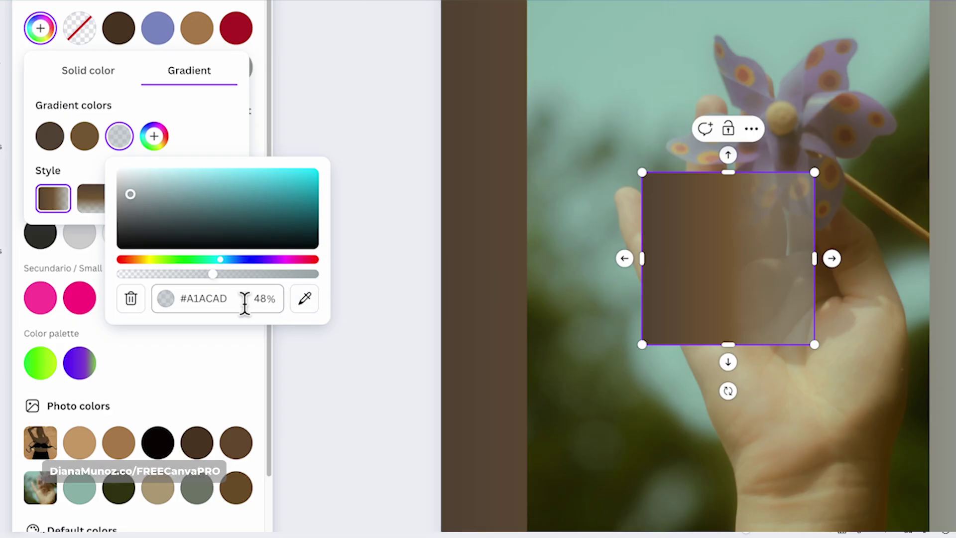
pyautogui.write('52')
pyautogui.press('Return')
pyautogui.click(85, 142)
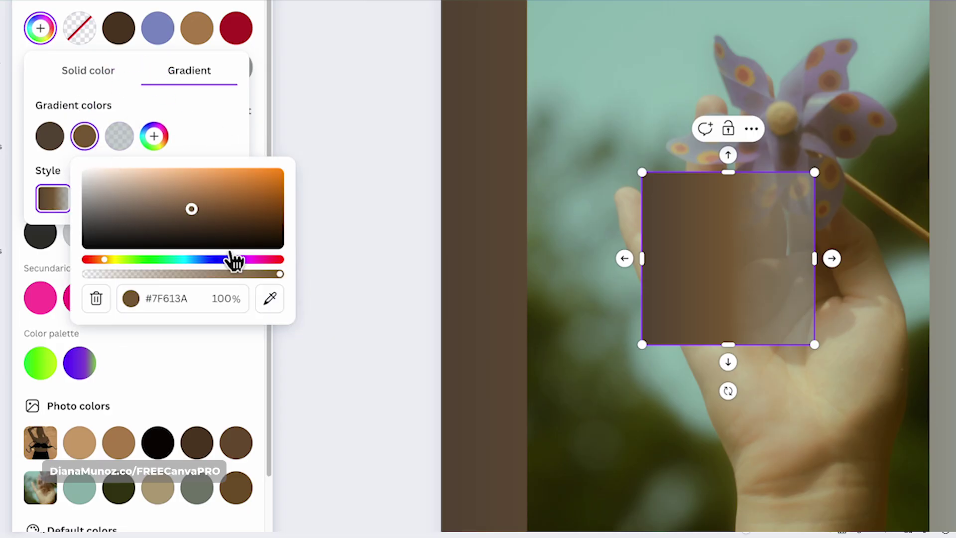
pyautogui.moveTo(280, 274); pyautogui.dragTo(255, 274)
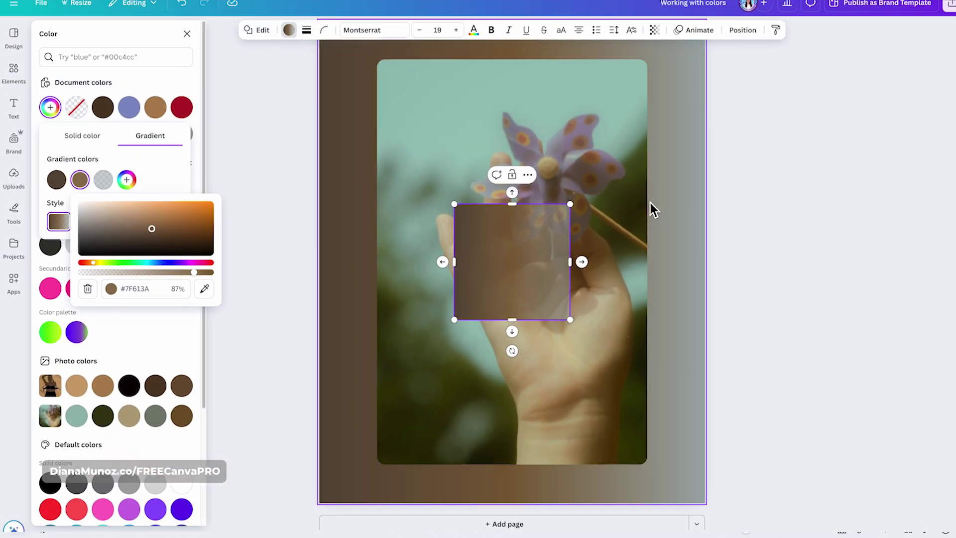
pyautogui.press('Escape')
# Stretch the square over the whole page, try swapped stops and other gradient directions, then undo them.
pyautogui.moveTo(551, 253); pyautogui.dragTo(653, 106)
pyautogui.moveTo(449, 337); pyautogui.dragTo(342, 482)
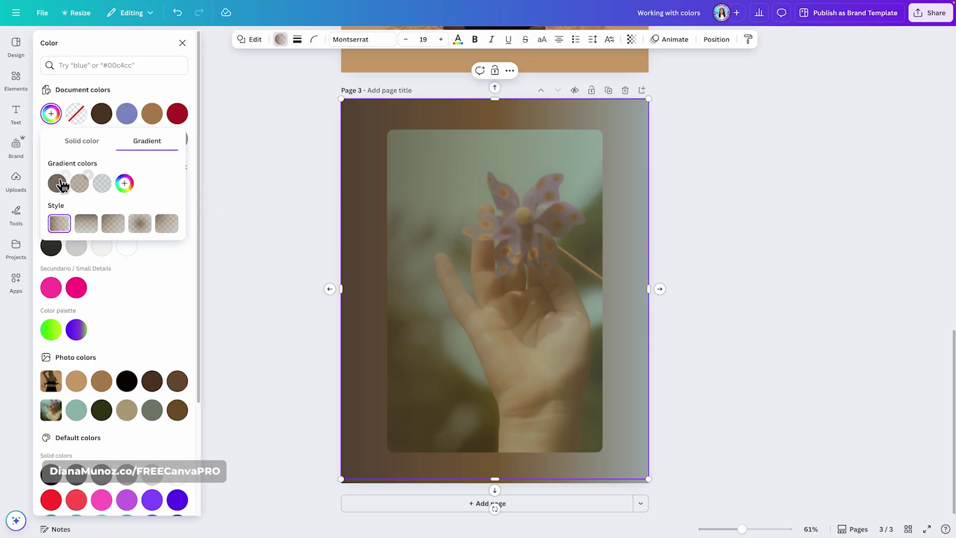
pyautogui.moveTo(83, 194)
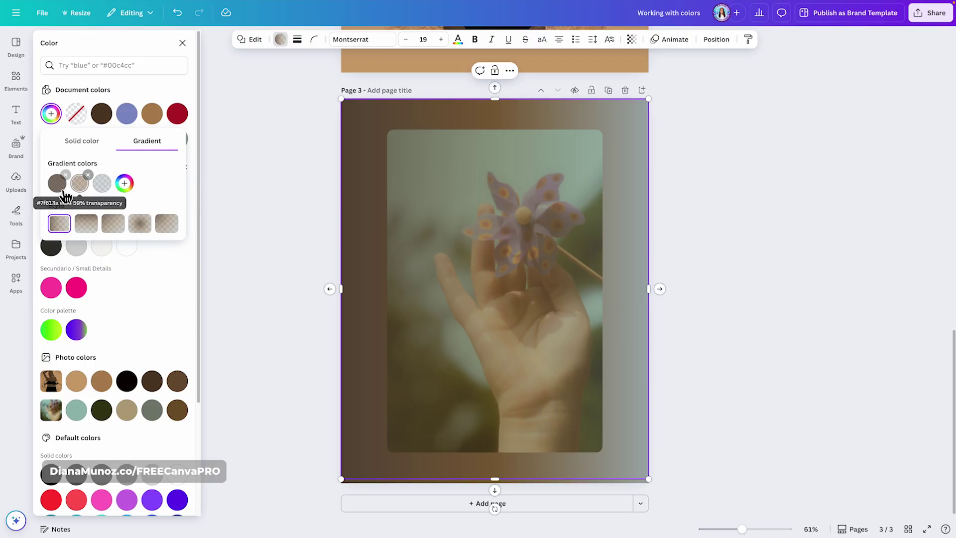
pyautogui.moveTo(78, 187); pyautogui.dragTo(118, 186)
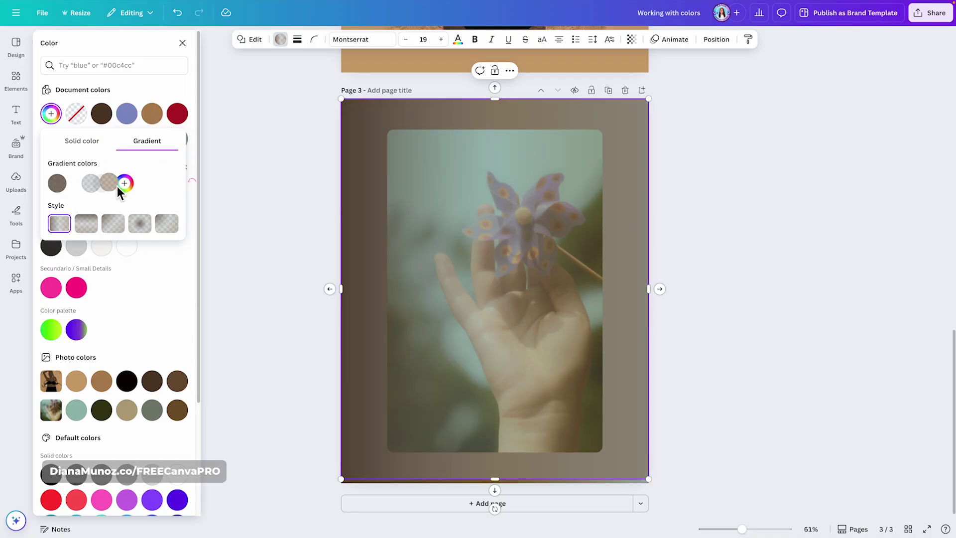
pyautogui.click(113, 223)
pyautogui.click(84, 224)
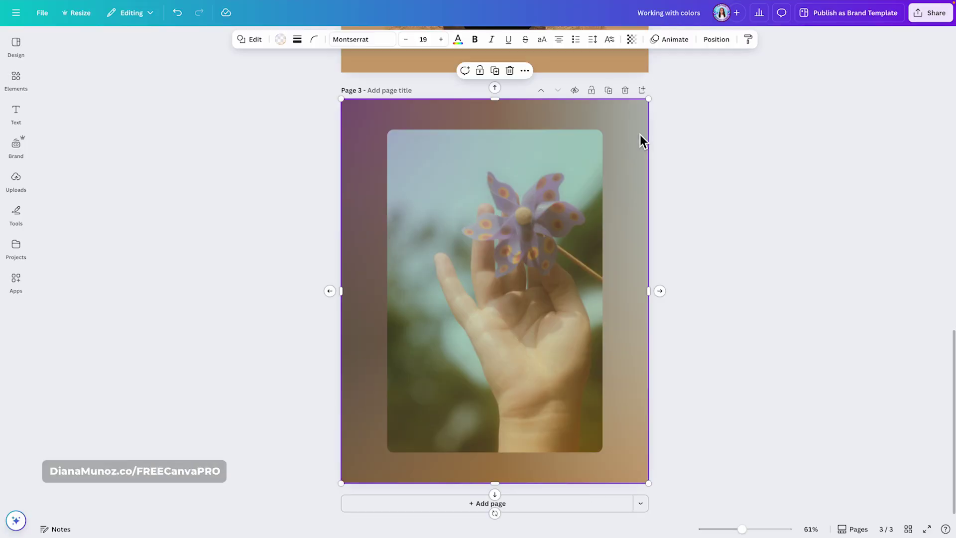
pyautogui.click(177, 12)
pyautogui.click(178, 14)
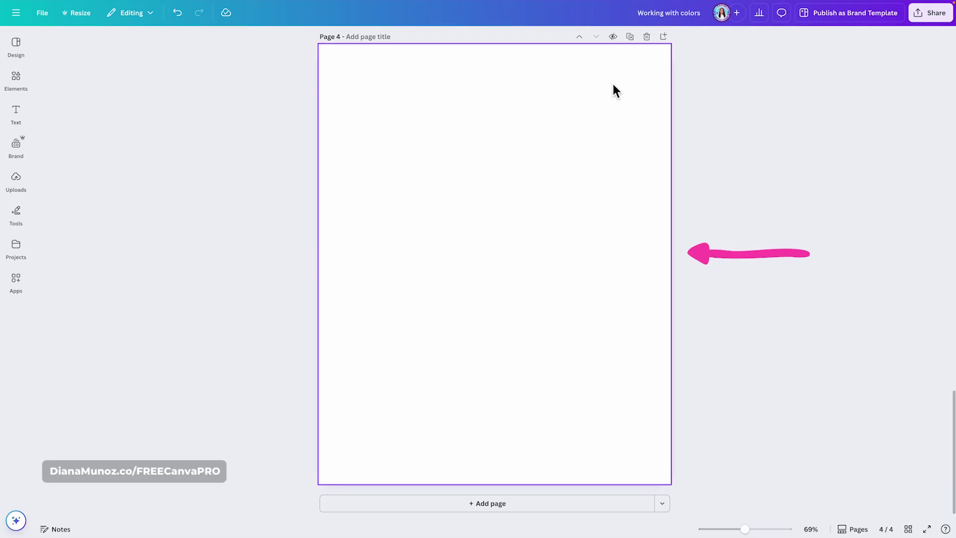
pyautogui.click(464, 138)
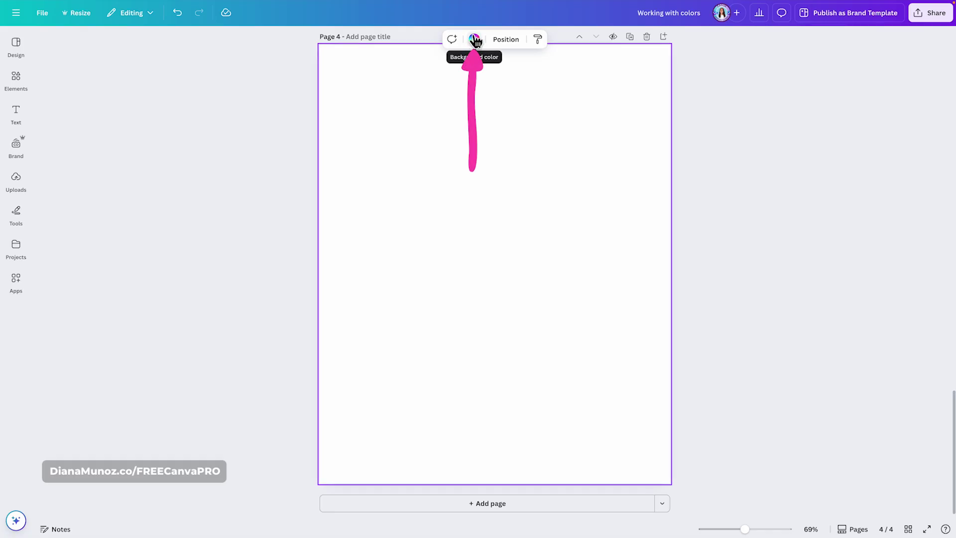
pyautogui.click(475, 41)
pyautogui.click(176, 114)
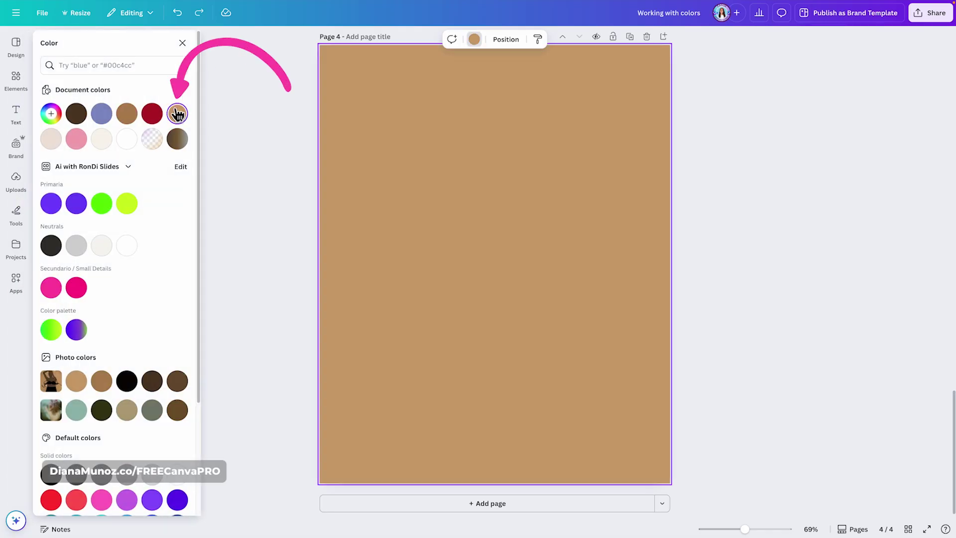
pyautogui.click(129, 113)
pyautogui.hotkey('ctrl', 'z')
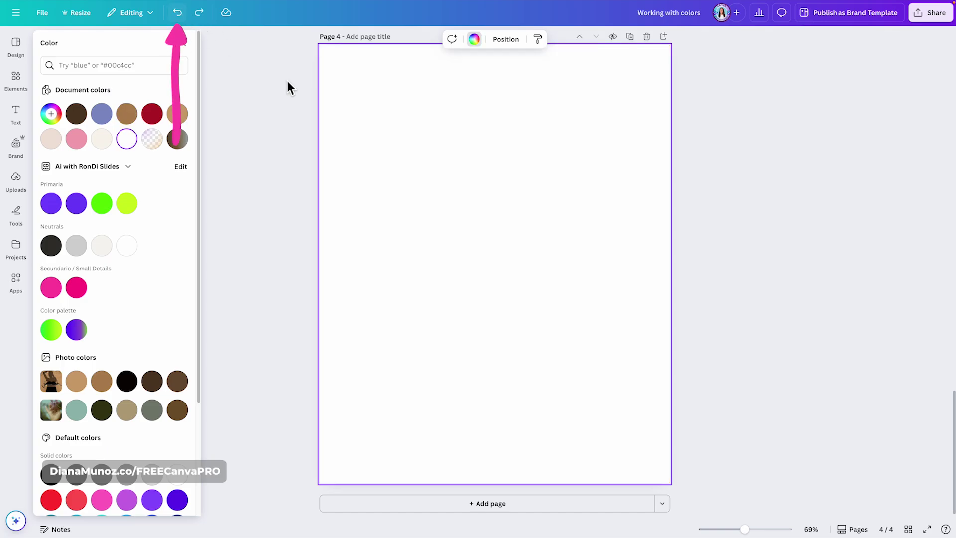
pyautogui.press('Escape')
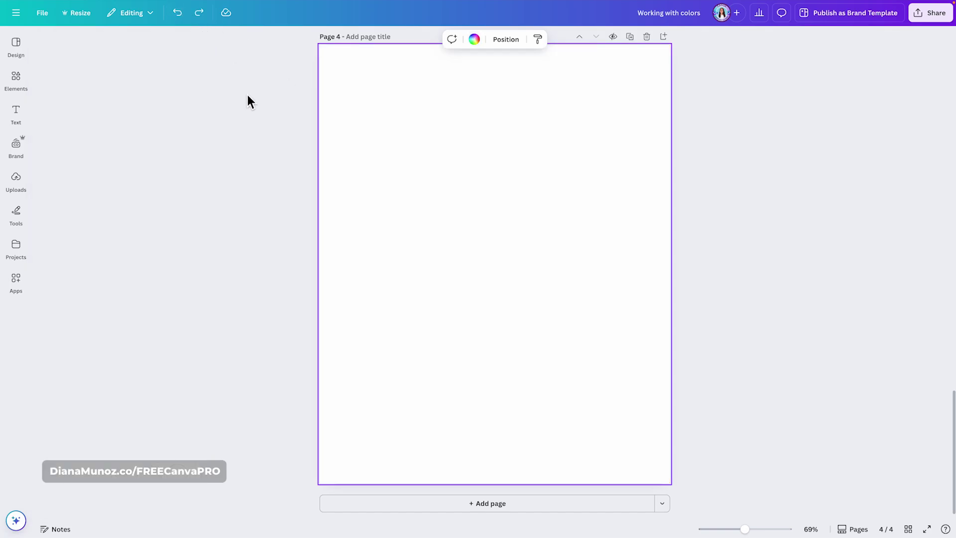
pyautogui.click(20, 80)
# Add an eight-point star from all Shapes and fill it with the tan document colour.
pyautogui.click(175, 159)
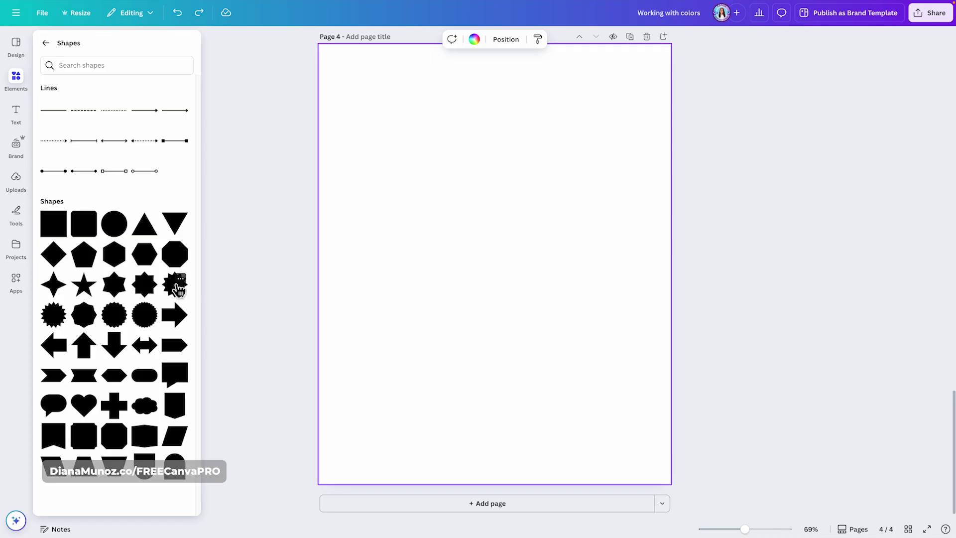
pyautogui.click(148, 287)
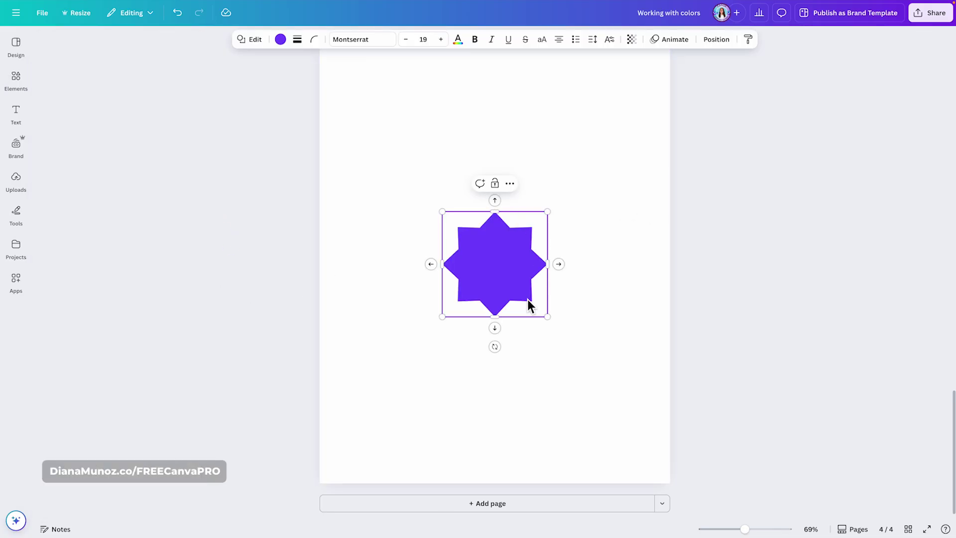
pyautogui.click(281, 39)
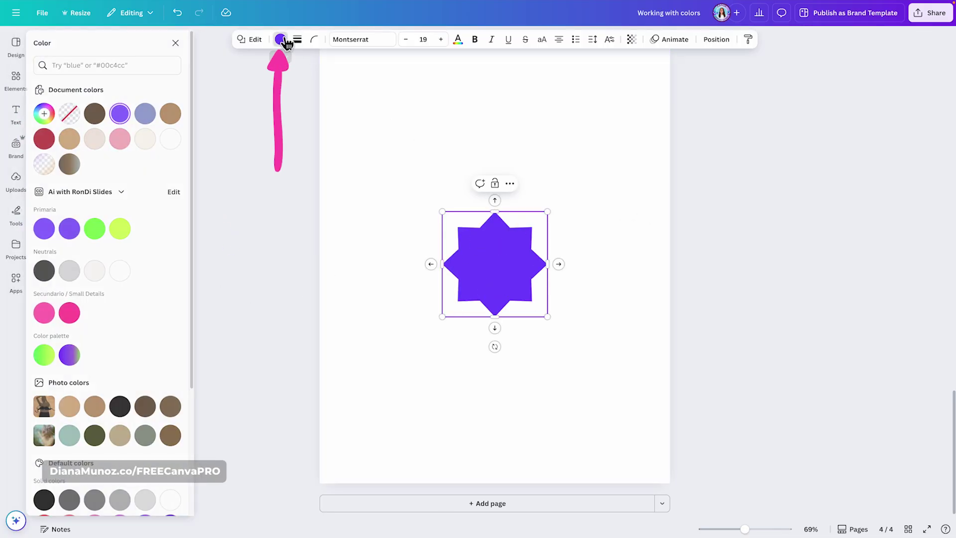
pyautogui.click(178, 114)
pyautogui.click(76, 138)
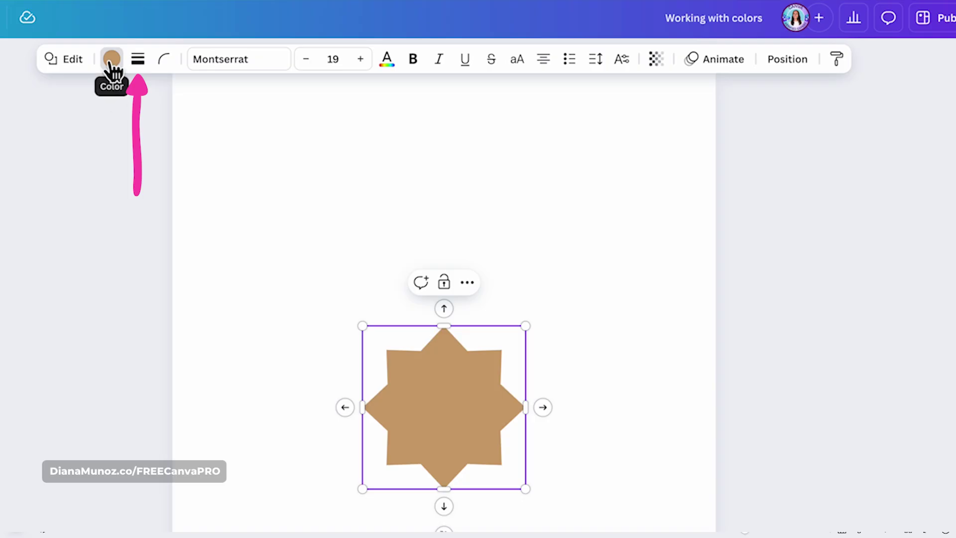
# Settle on a solid outline for the star after trying dashed styles and a weight near 10.
pyautogui.click(139, 60)
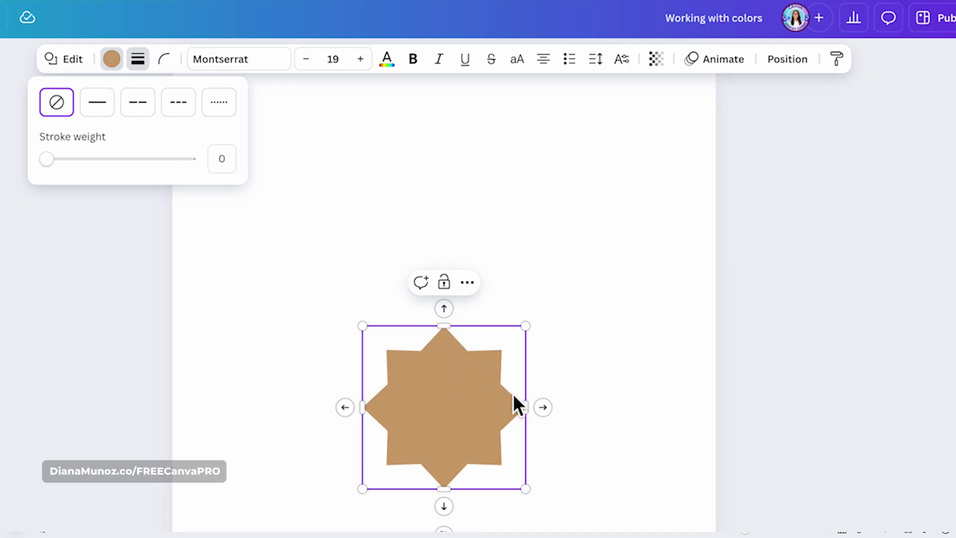
pyautogui.click(104, 115)
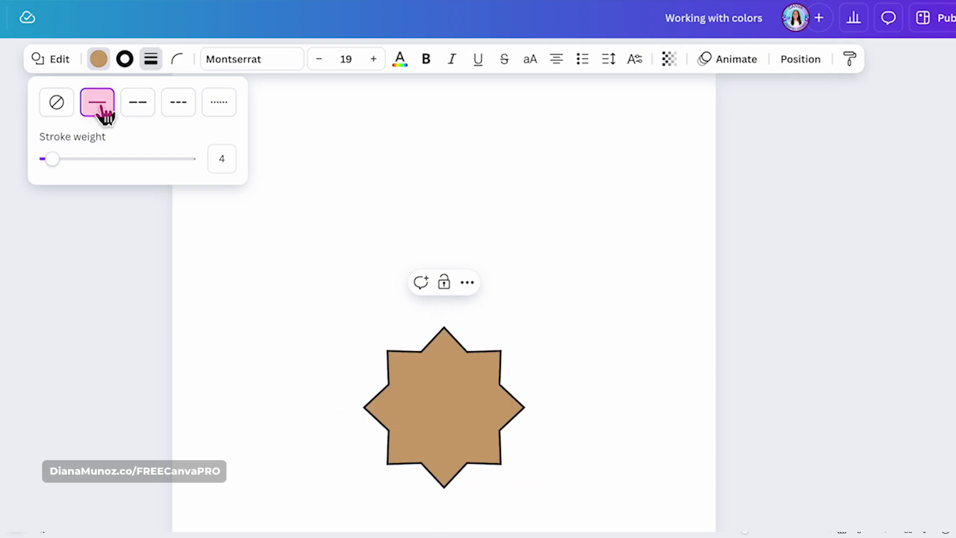
pyautogui.click(139, 116)
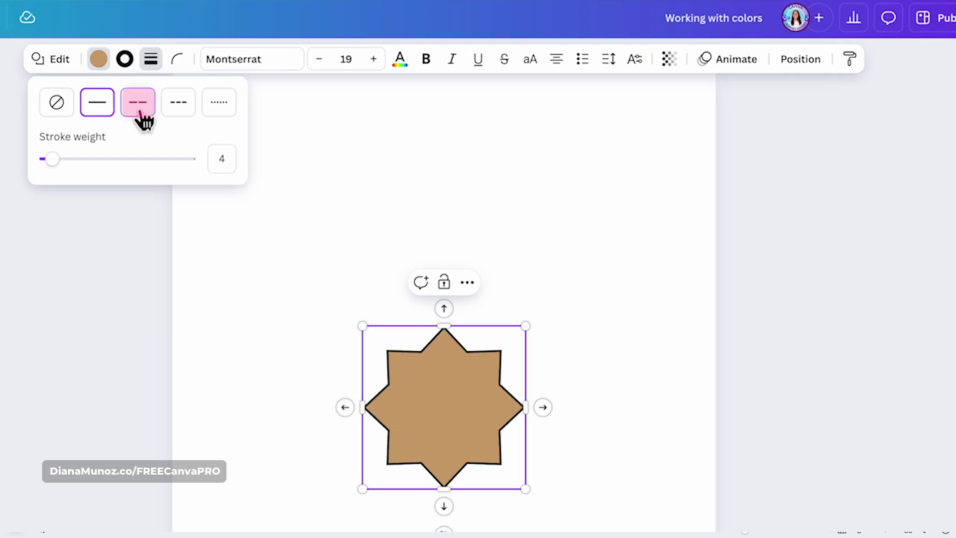
pyautogui.click(113, 118)
pyautogui.click(135, 117)
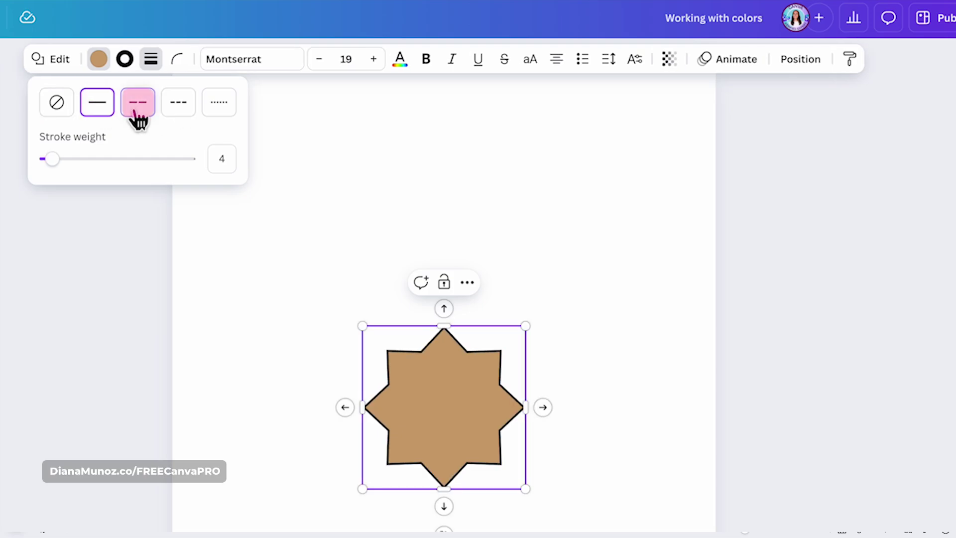
pyautogui.click(175, 118)
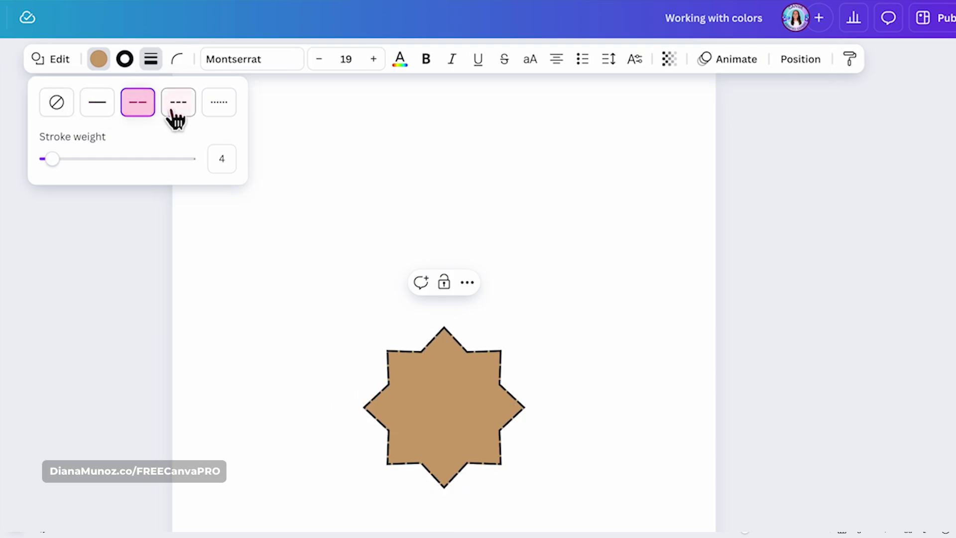
pyautogui.click(103, 105)
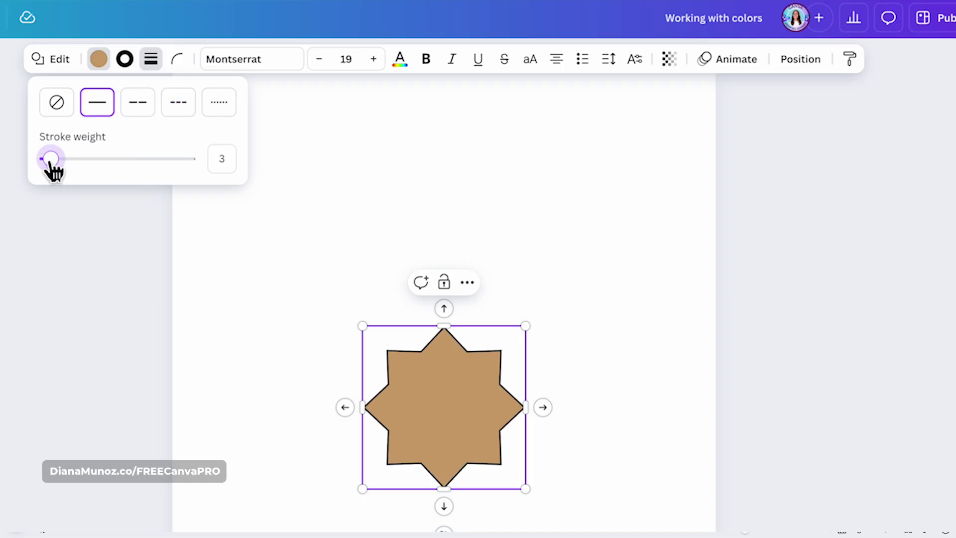
pyautogui.moveTo(51, 160)
pyautogui.mouseDown()
pyautogui.moveTo(98, 159)
pyautogui.moveTo(47, 160)
pyautogui.moveTo(55, 160)
pyautogui.mouseUp()
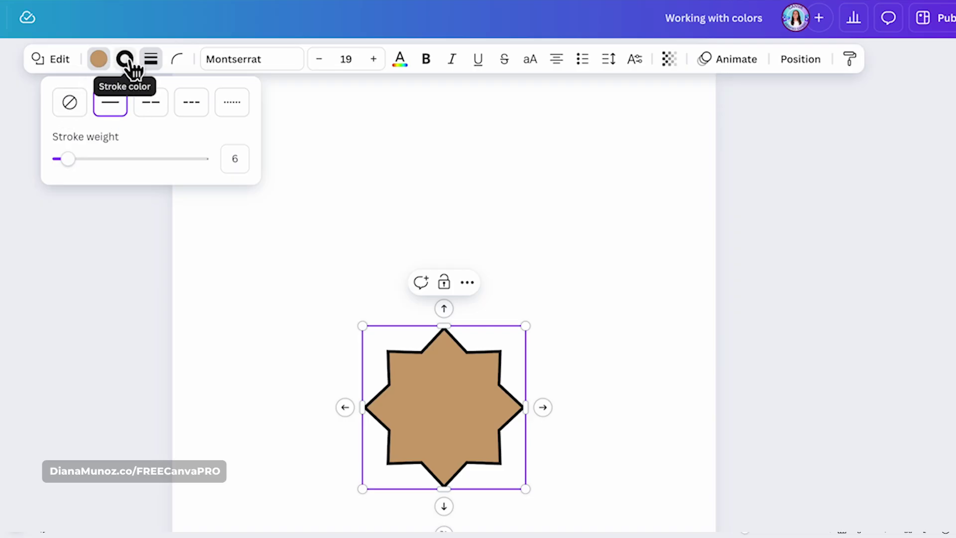
pyautogui.click(74, 102)
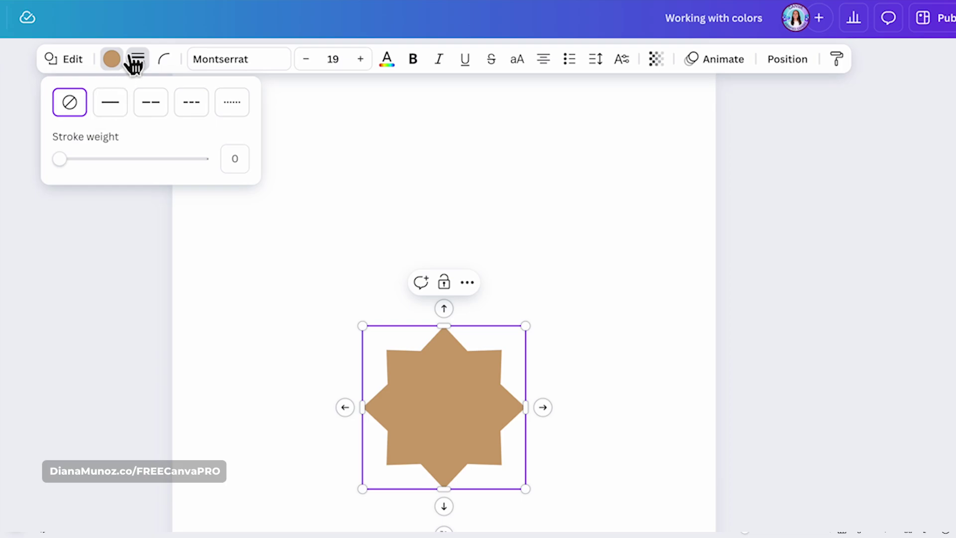
pyautogui.click(111, 104)
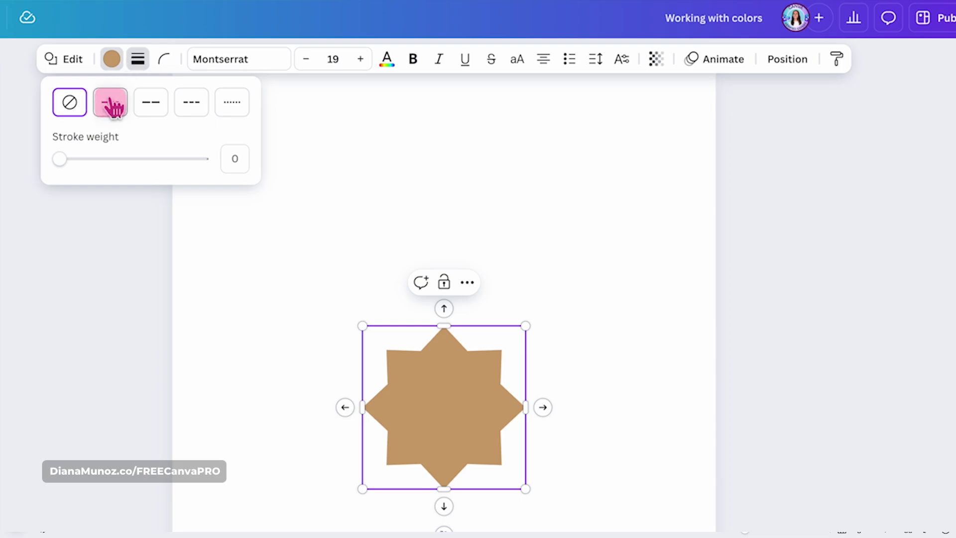
# Change the star's outline colour from black to dark red.
pyautogui.click(126, 63)
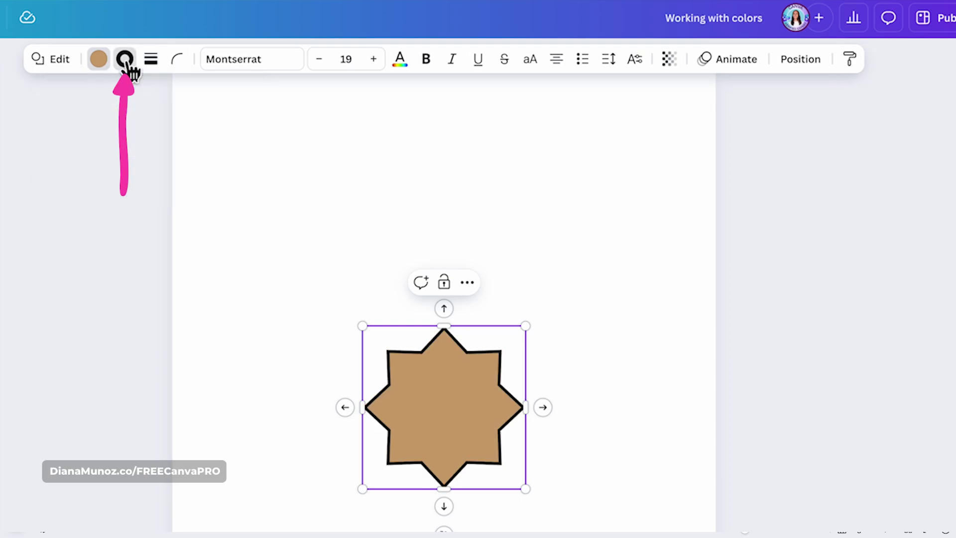
pyautogui.click(145, 59)
pyautogui.click(154, 174)
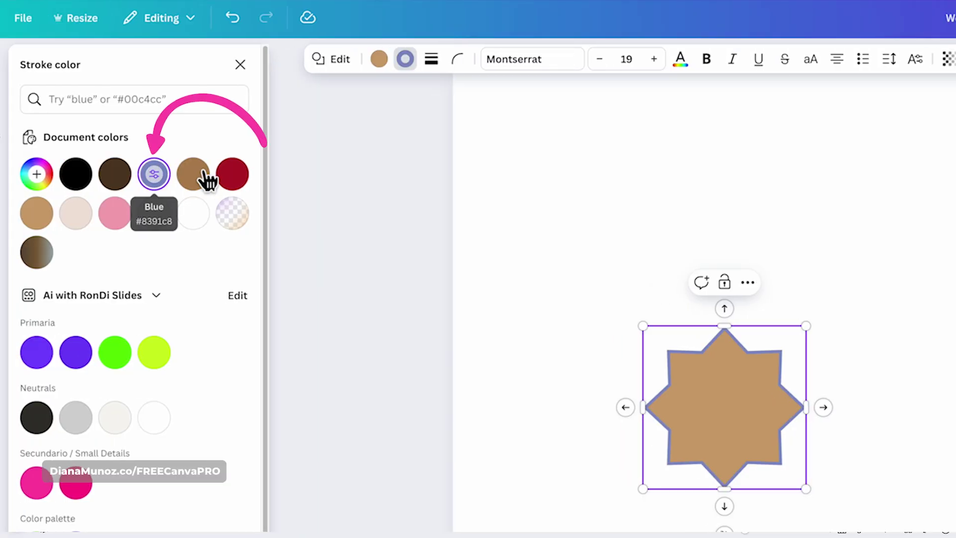
pyautogui.click(231, 175)
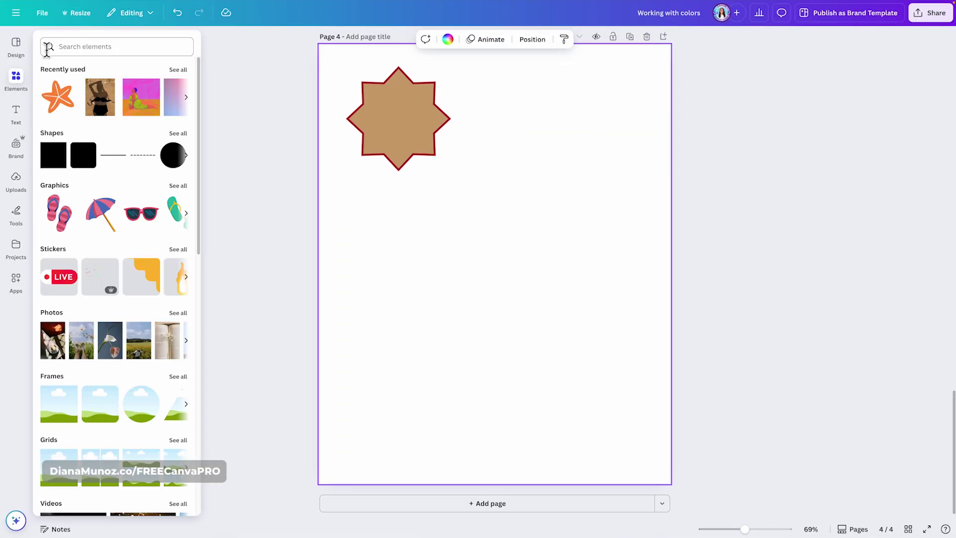
# Add a photo frame with a thick solid red border and drop the lily photo into it.
pyautogui.click(106, 318)
pyautogui.click(425, 39)
pyautogui.click(397, 67)
pyautogui.moveTo(366, 104); pyautogui.dragTo(391, 105)
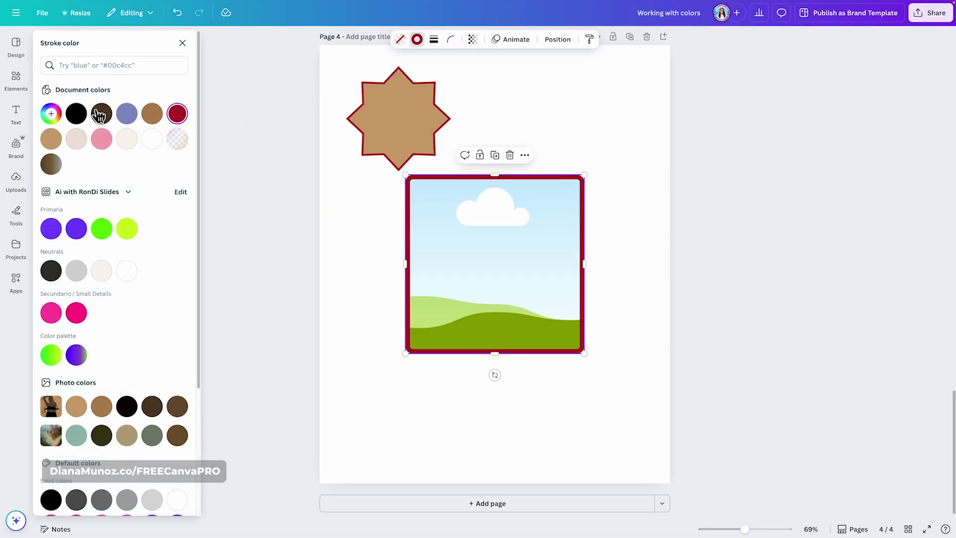
pyautogui.click(16, 79)
pyautogui.moveTo(109, 369); pyautogui.dragTo(566, 256)
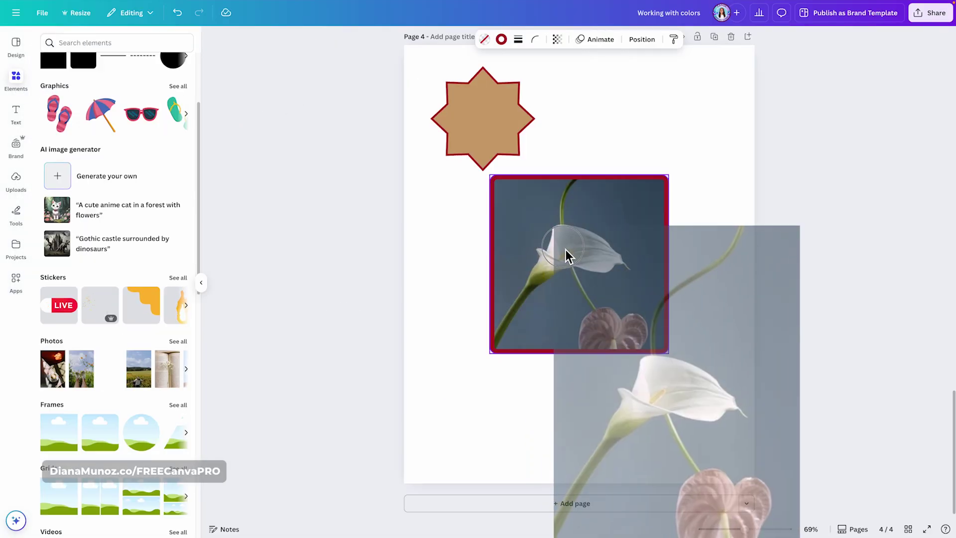
# Give the lily image a solid maroon border of weight 13 and copy that style onto the video.
pyautogui.click(592, 40)
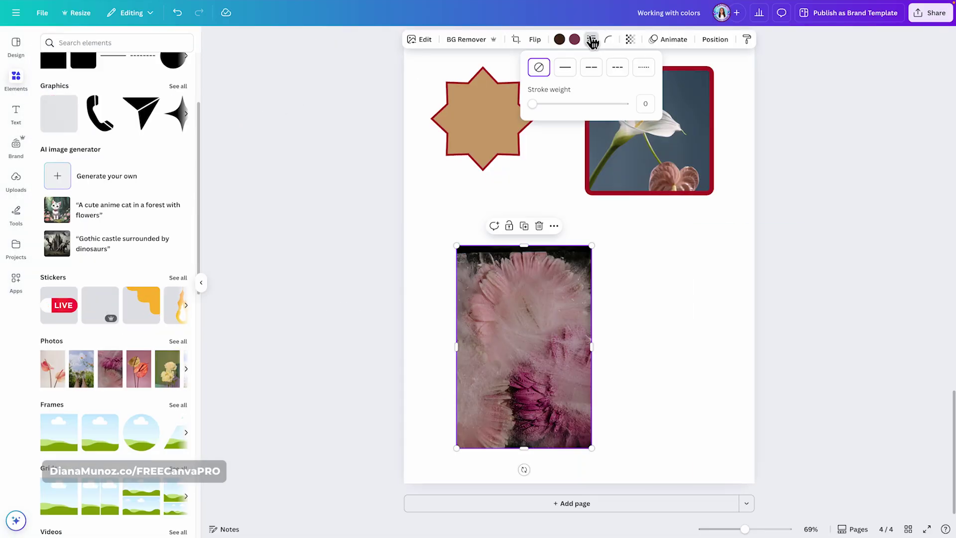
pyautogui.click(560, 40)
pyautogui.click(575, 39)
pyautogui.click(127, 431)
pyautogui.click(600, 39)
pyautogui.moveTo(537, 103); pyautogui.dragTo(553, 104)
pyautogui.click(616, 40)
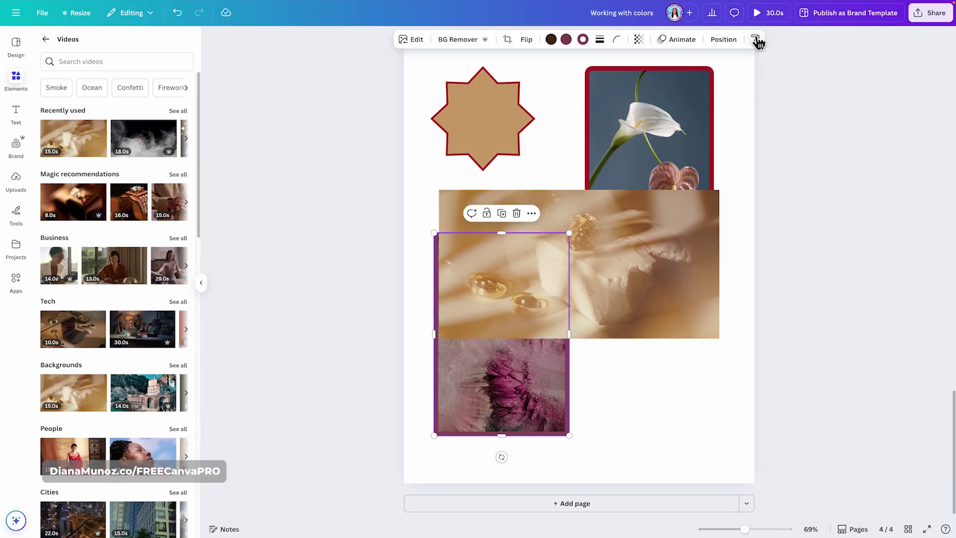
pyautogui.click(755, 39)
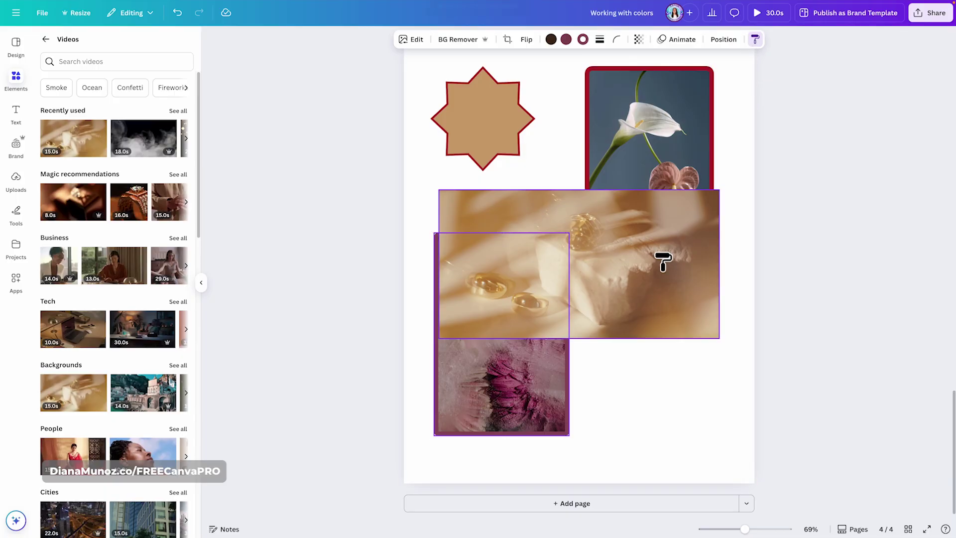
pyautogui.click(662, 258)
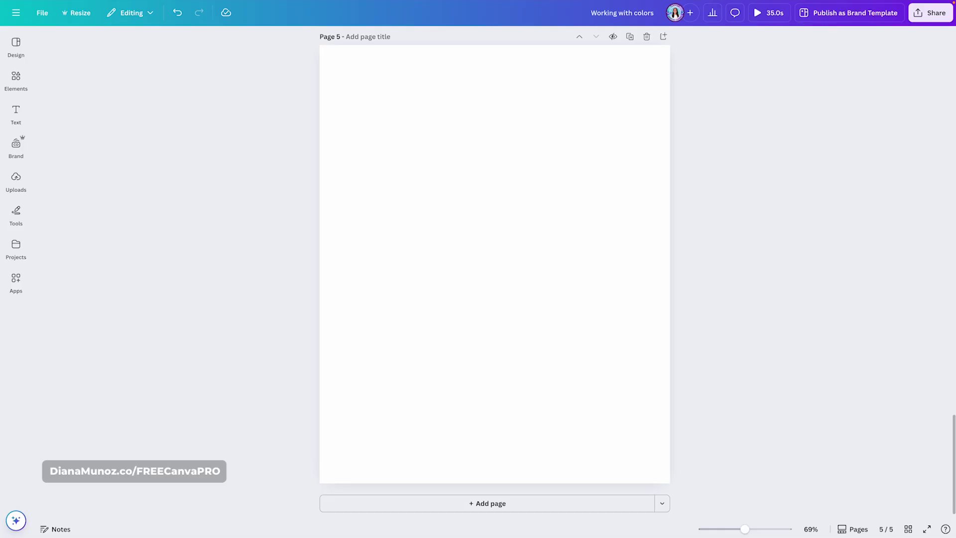
# Recolour the left banana's parts periwinkle, light blue, turquoise and teal, leaving the right banana yellow.
pyautogui.click(494, 264)
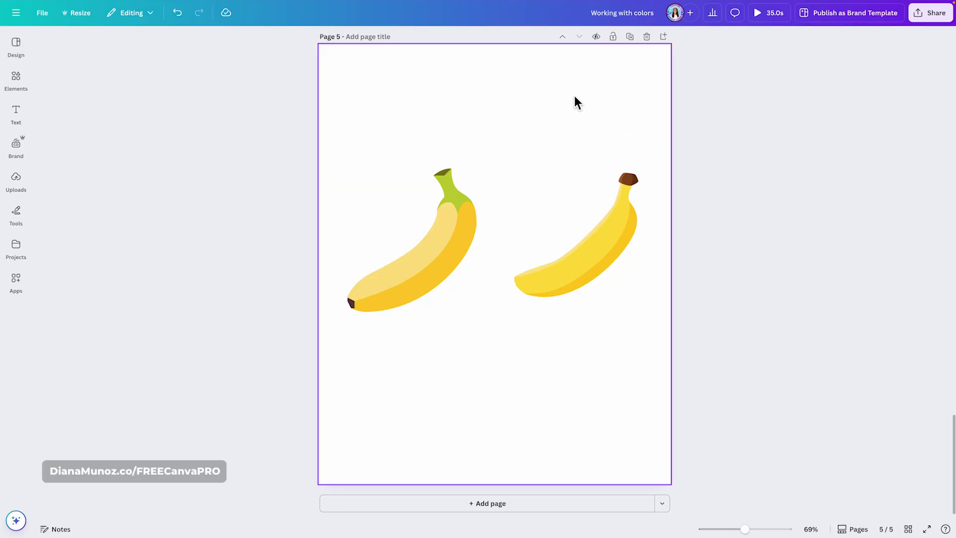
pyautogui.click(467, 212)
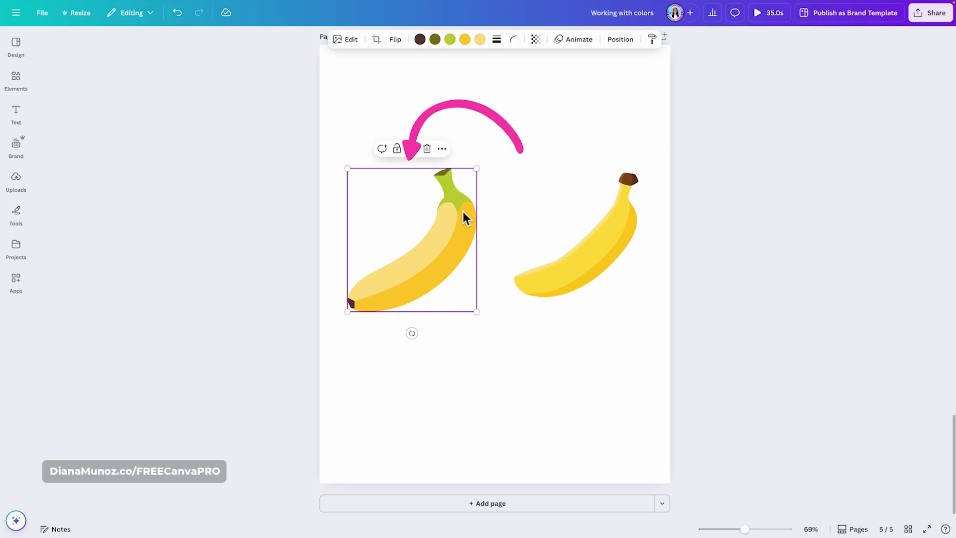
pyautogui.moveTo(450, 39)
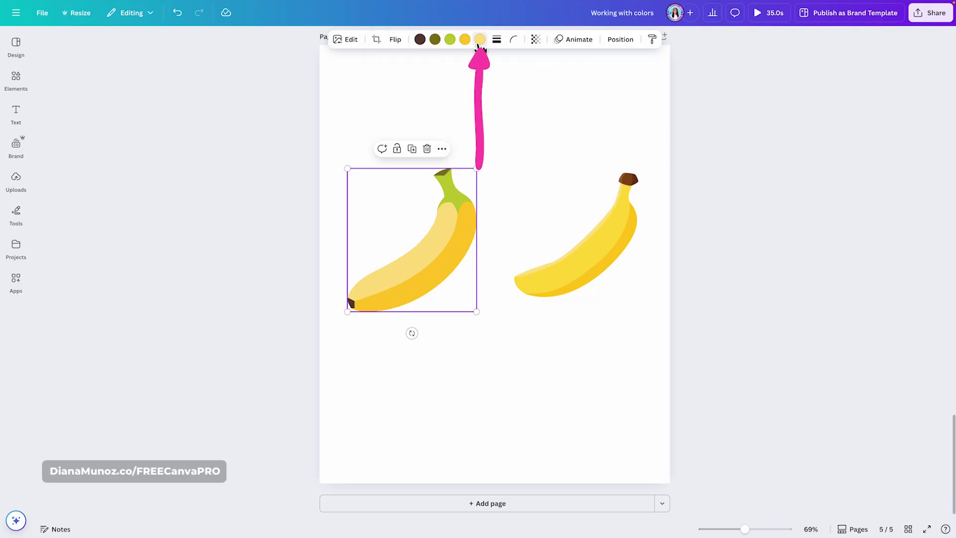
pyautogui.click(479, 39)
pyautogui.click(151, 114)
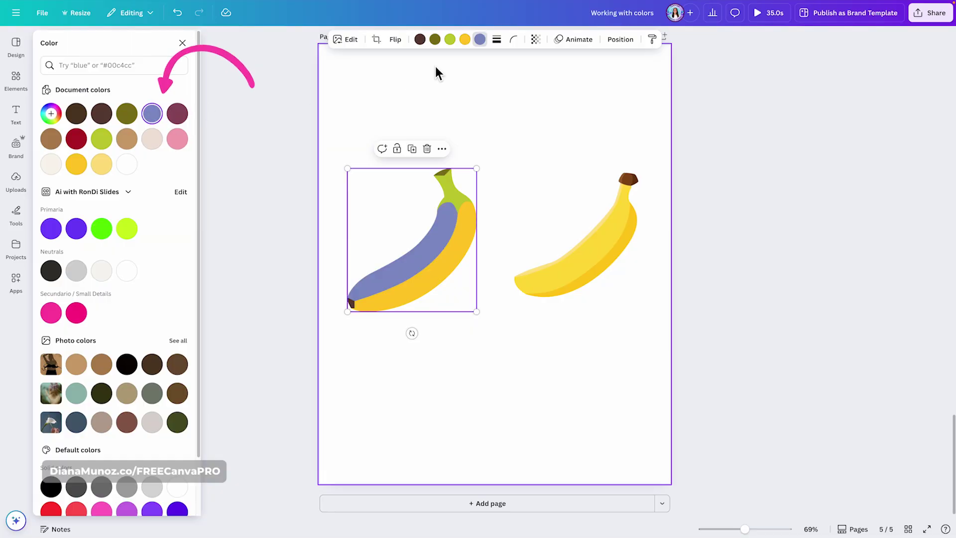
pyautogui.scroll(-2, 160, 302)
pyautogui.click(126, 469)
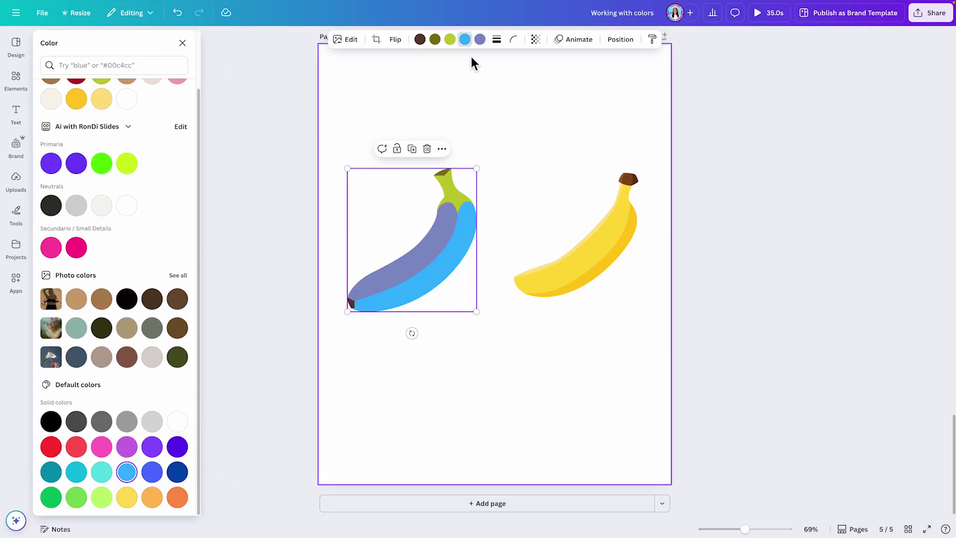
pyautogui.click(102, 472)
pyautogui.click(435, 39)
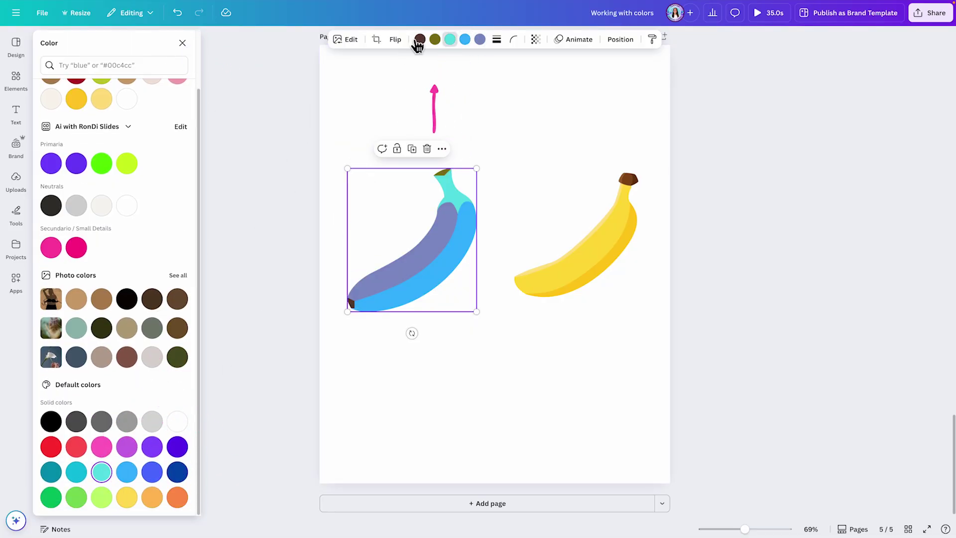
pyautogui.click(51, 472)
pyautogui.click(590, 222)
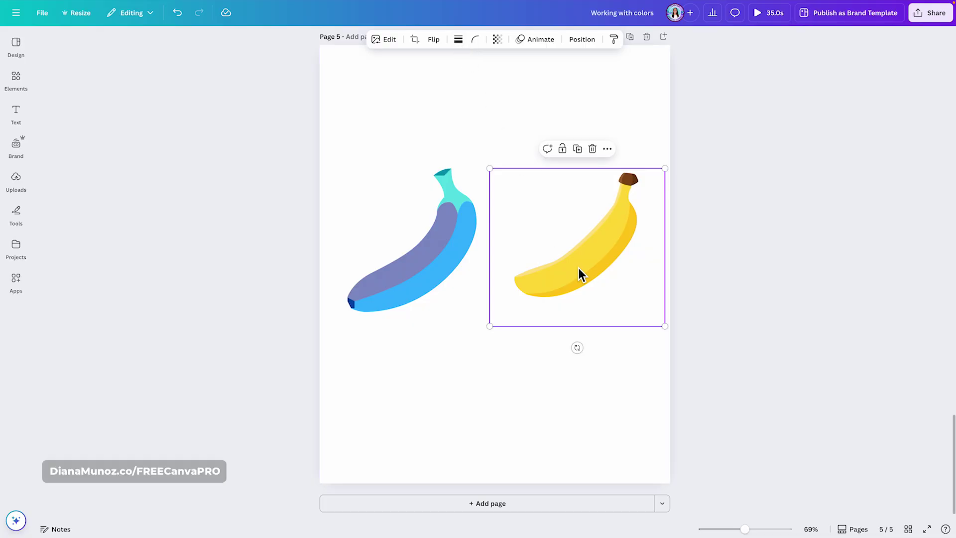
pyautogui.press('Escape')
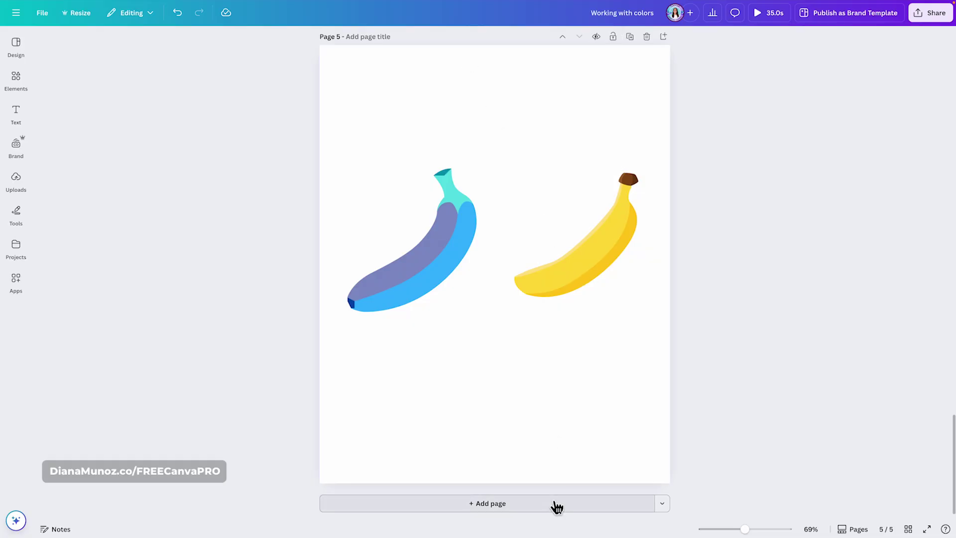
# Add page 6 and place the iridescent four-pointed star sticker from Elements' Stickers on it.
pyautogui.click(554, 506)
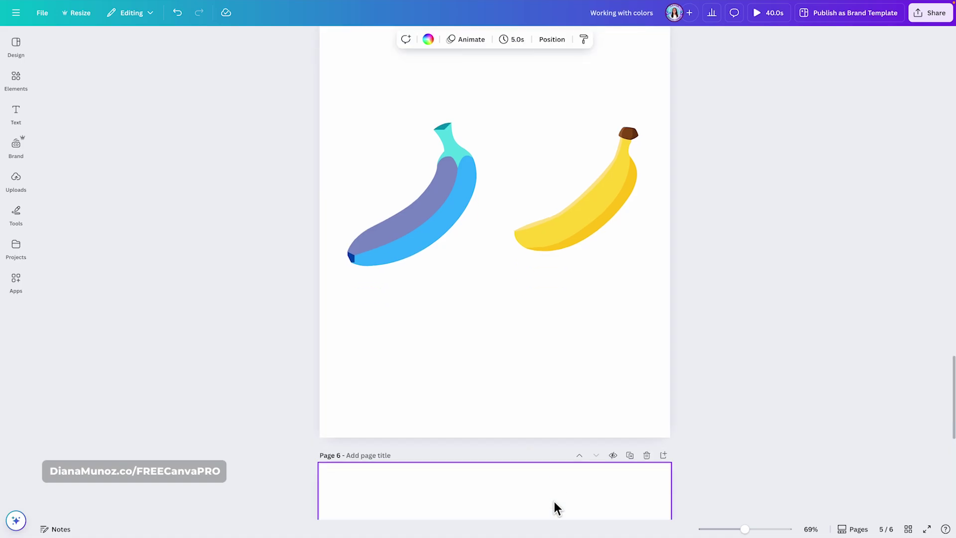
pyautogui.click(18, 80)
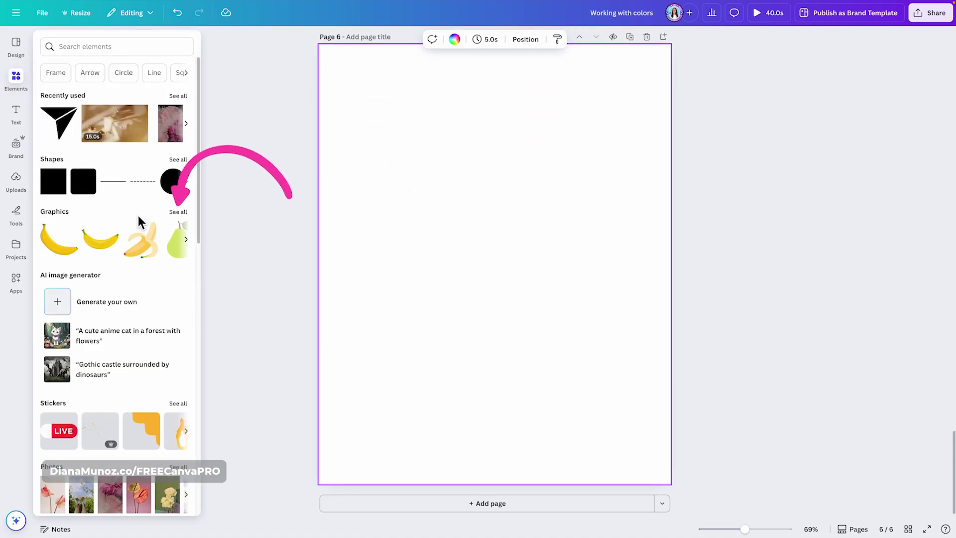
pyautogui.click(178, 212)
pyautogui.scroll(-3, 164, 249)
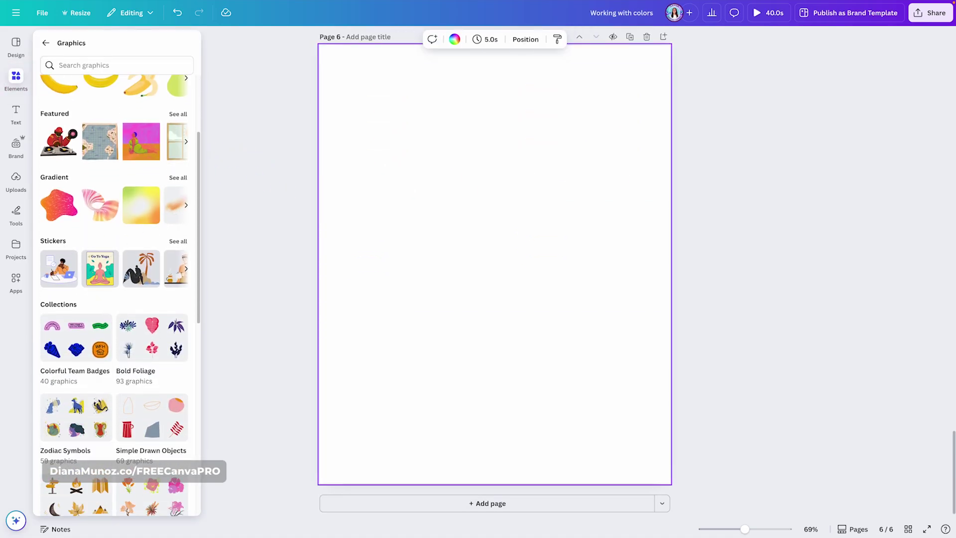
pyautogui.click(180, 242)
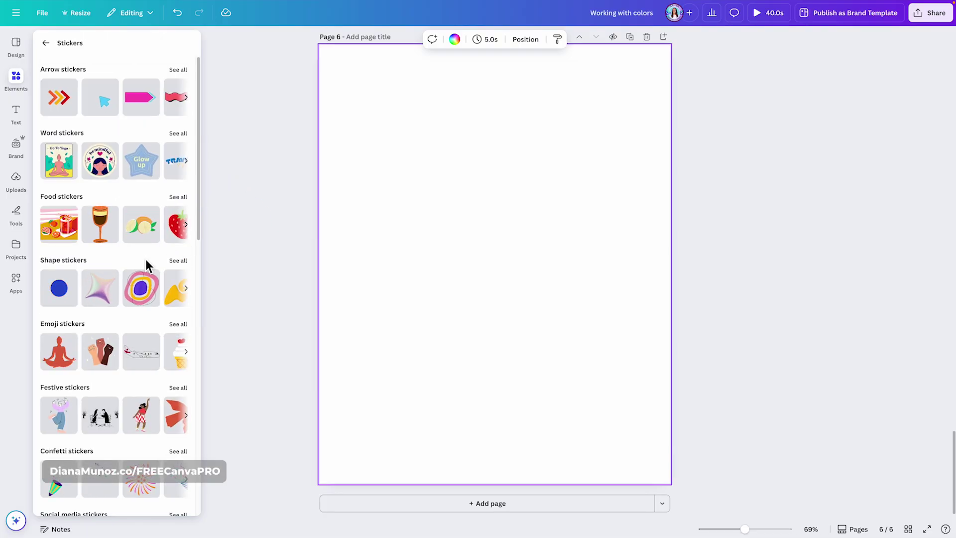
pyautogui.click(99, 292)
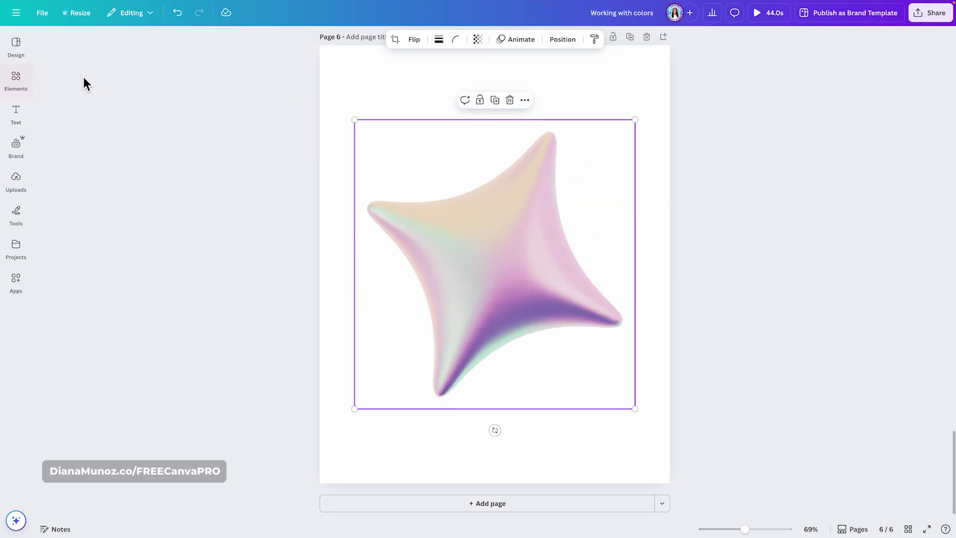
# Add the overlapping circles sticker, shrink it, move it to the page top and resize the star.
pyautogui.click(16, 80)
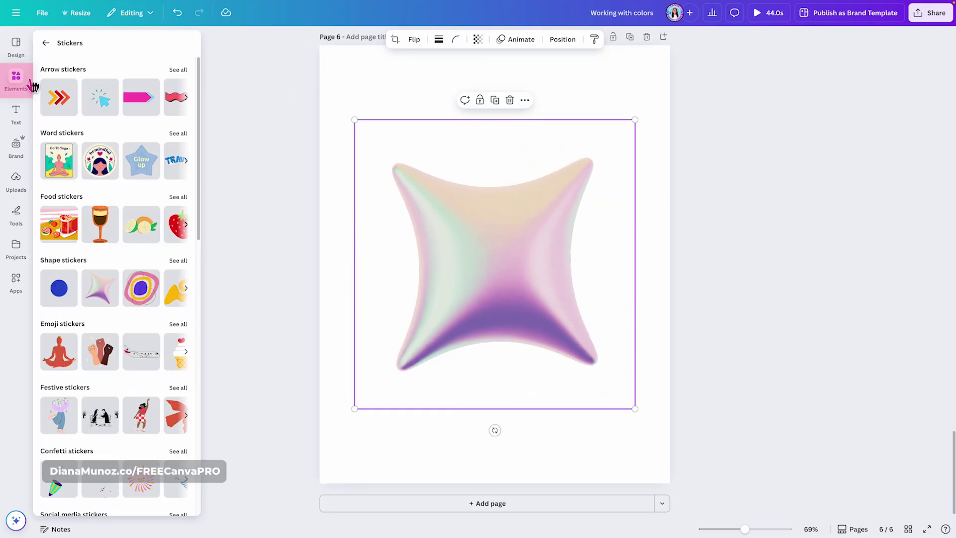
pyautogui.click(59, 291)
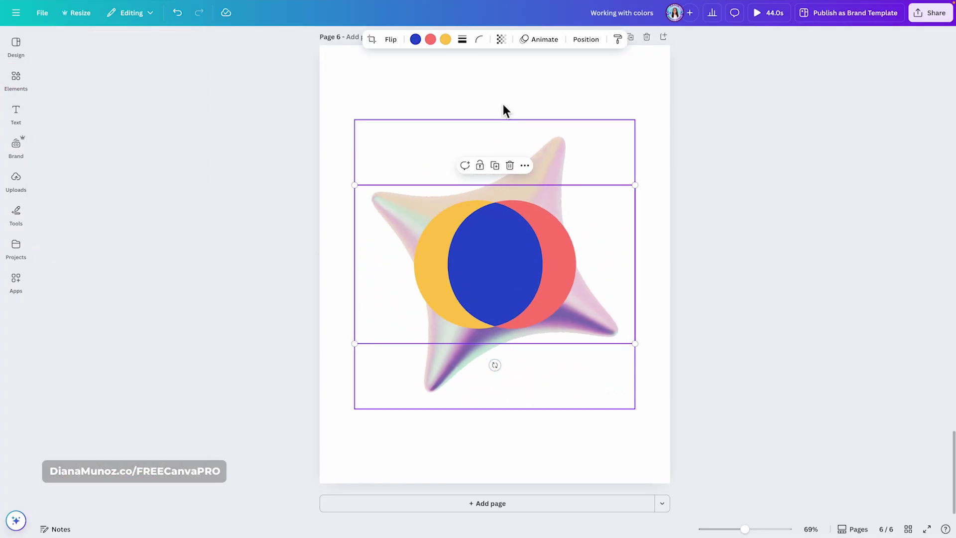
pyautogui.moveTo(635, 344); pyautogui.dragTo(521, 271)
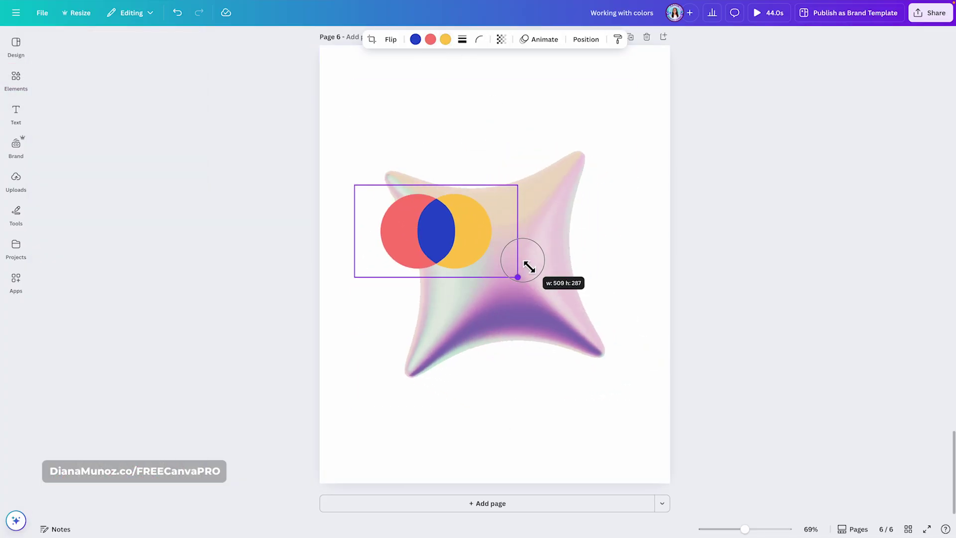
pyautogui.moveTo(458, 271); pyautogui.dragTo(518, 150)
pyautogui.click(506, 252)
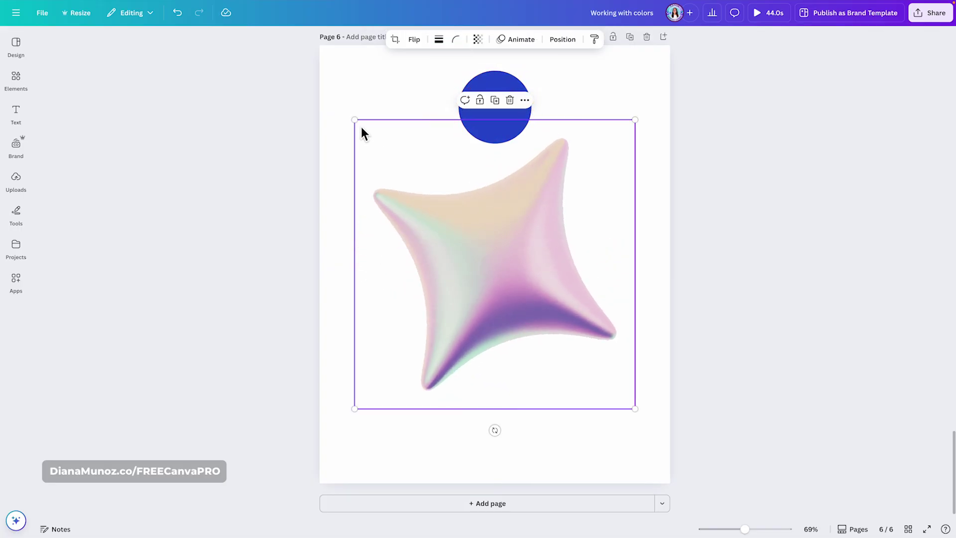
pyautogui.moveTo(360, 129); pyautogui.dragTo(489, 249)
# Recolour the circles in yellow-green and bright green shades, then add a wine glass sticker.
pyautogui.click(513, 102)
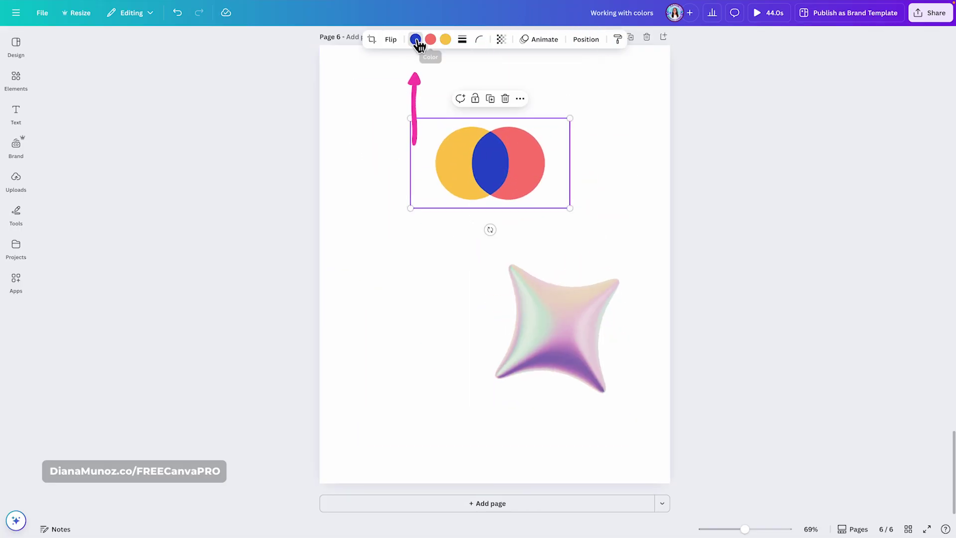
pyautogui.click(415, 39)
pyautogui.click(137, 229)
pyautogui.click(430, 39)
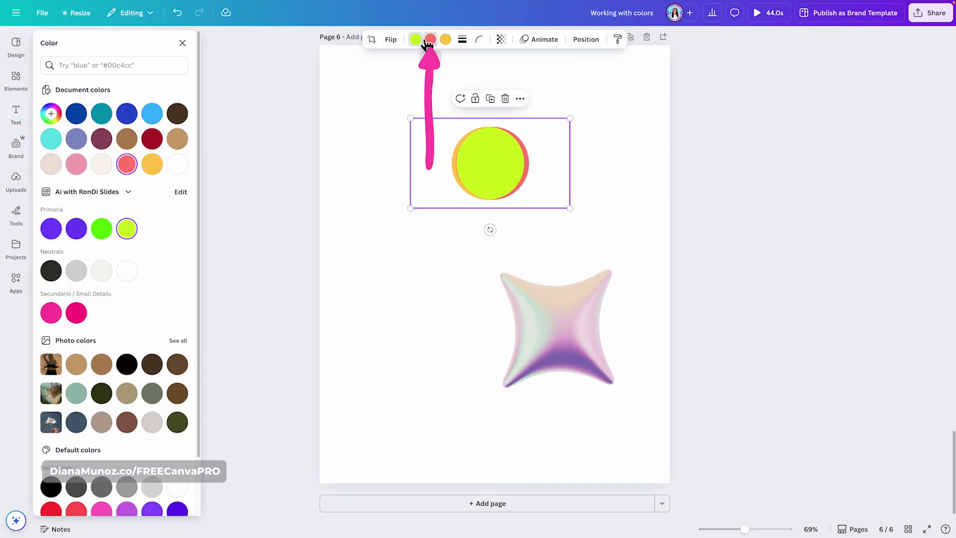
pyautogui.click(101, 229)
pyautogui.click(445, 38)
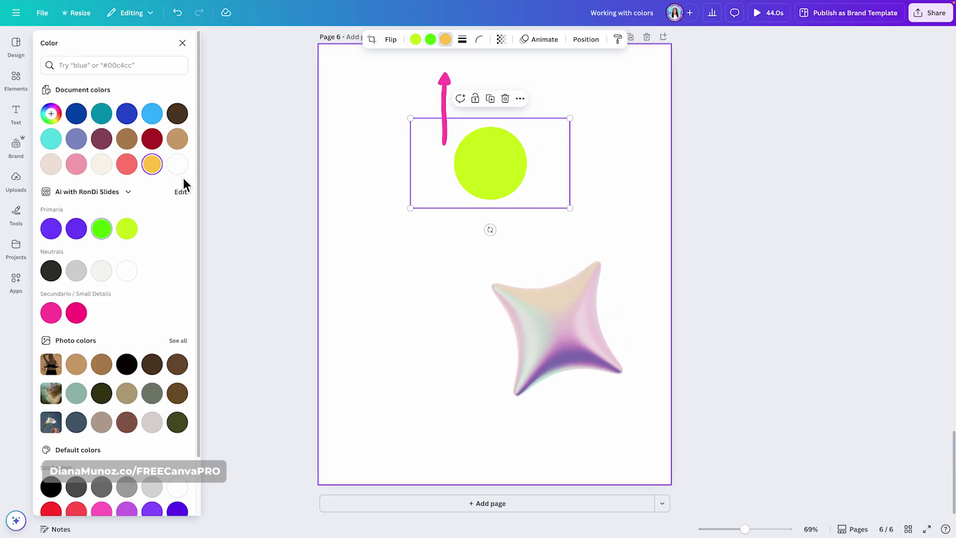
pyautogui.click(77, 228)
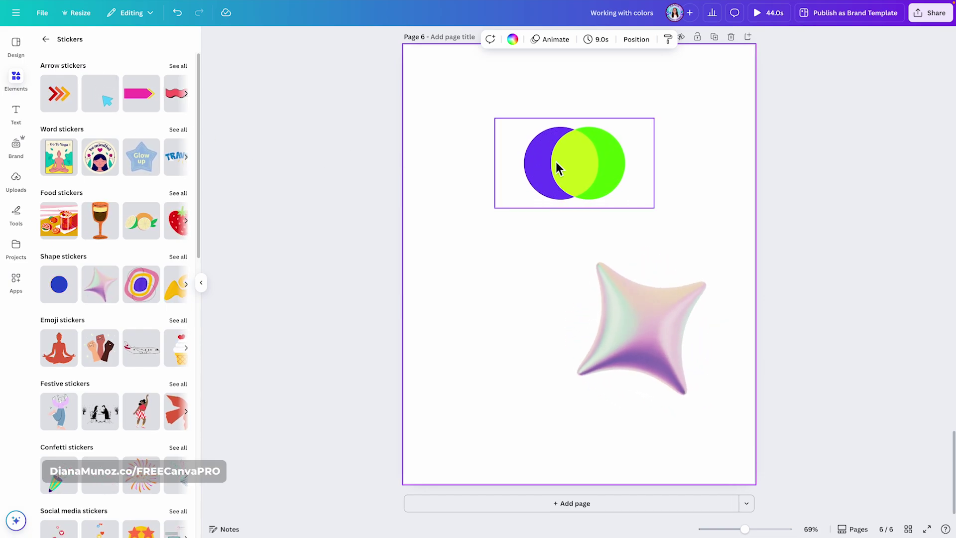
pyautogui.click(100, 227)
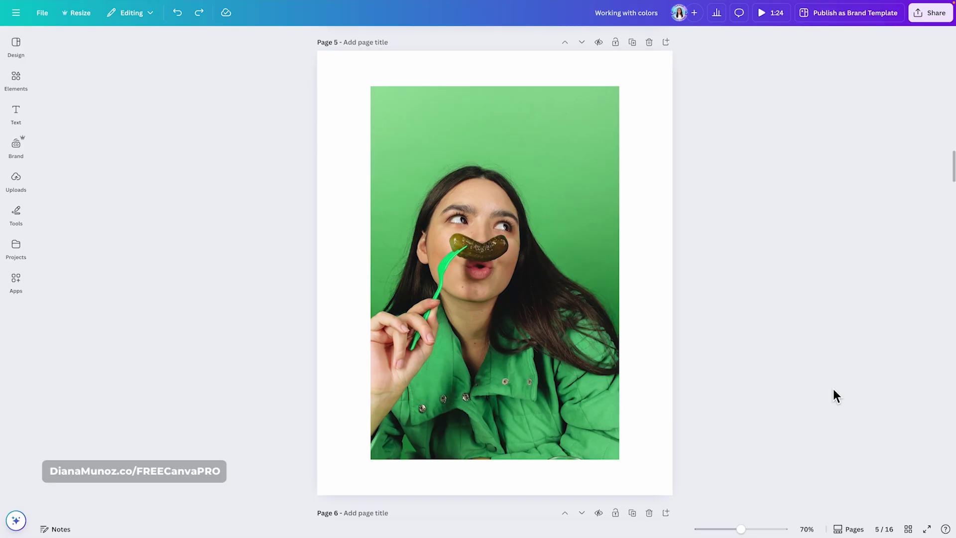
# Recolour the pickle photo's green, trying magenta, red and orange swatches from Default colors.
pyautogui.click(784, 230)
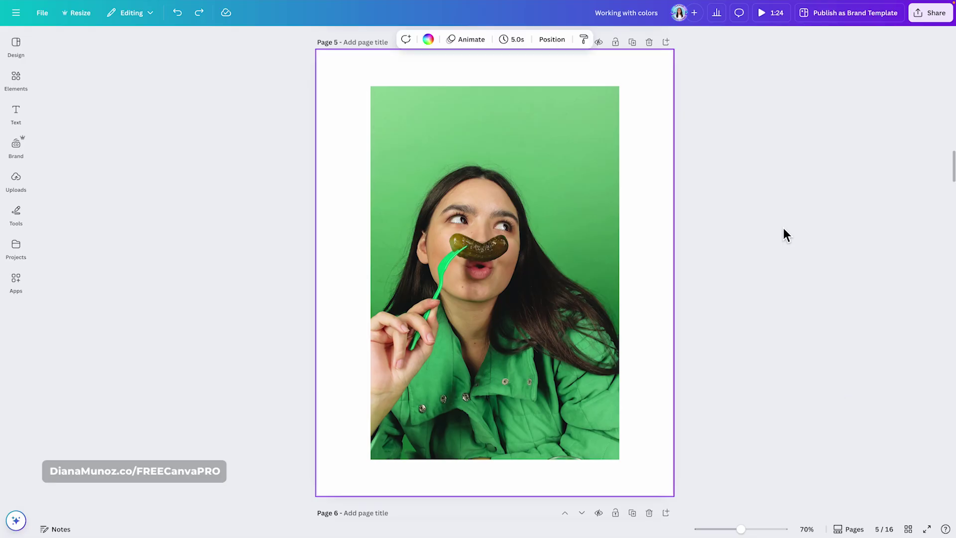
pyautogui.click(500, 182)
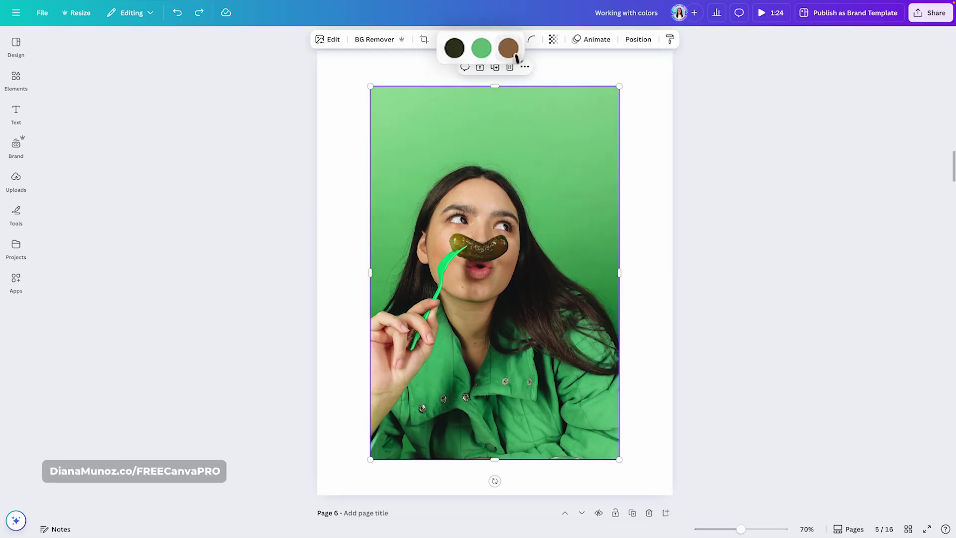
pyautogui.click(483, 48)
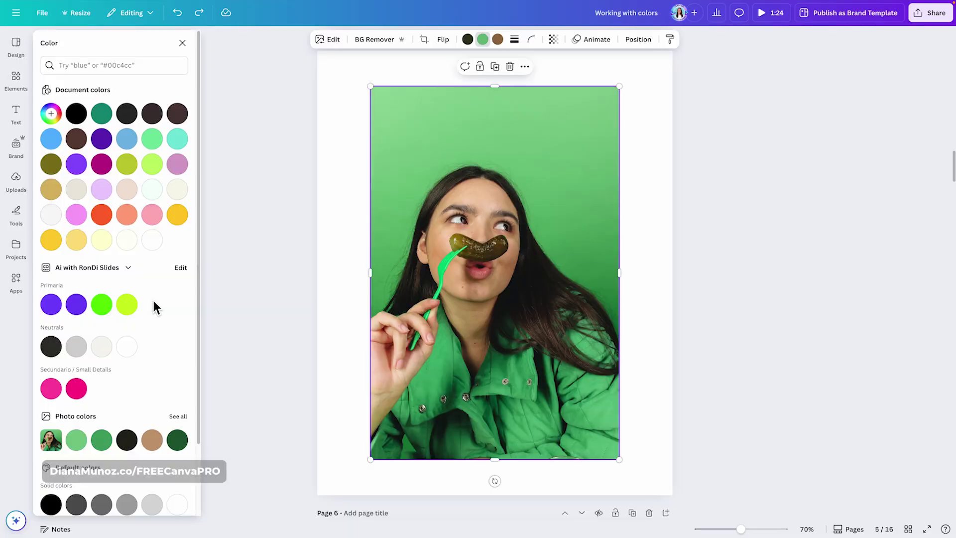
pyautogui.scroll(-2, 152, 304)
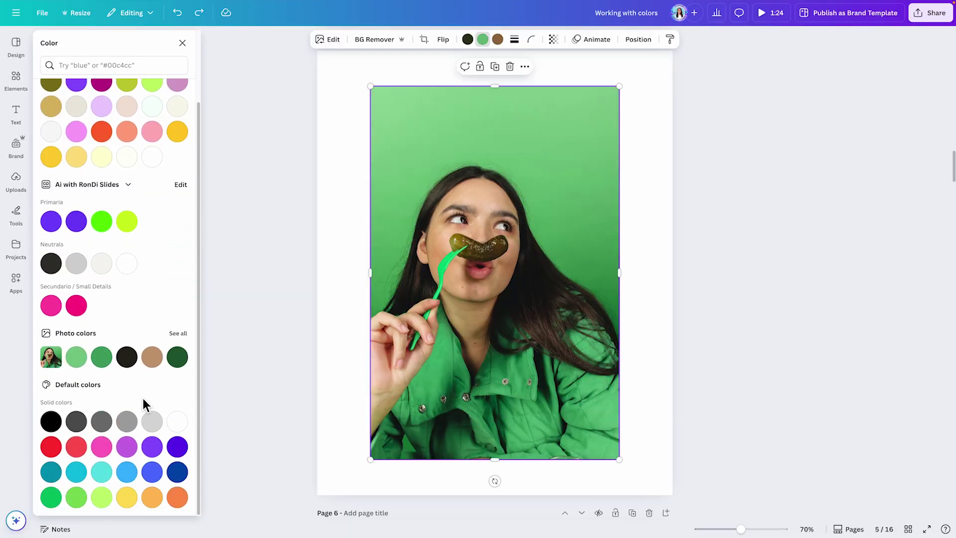
pyautogui.click(127, 448)
pyautogui.click(77, 448)
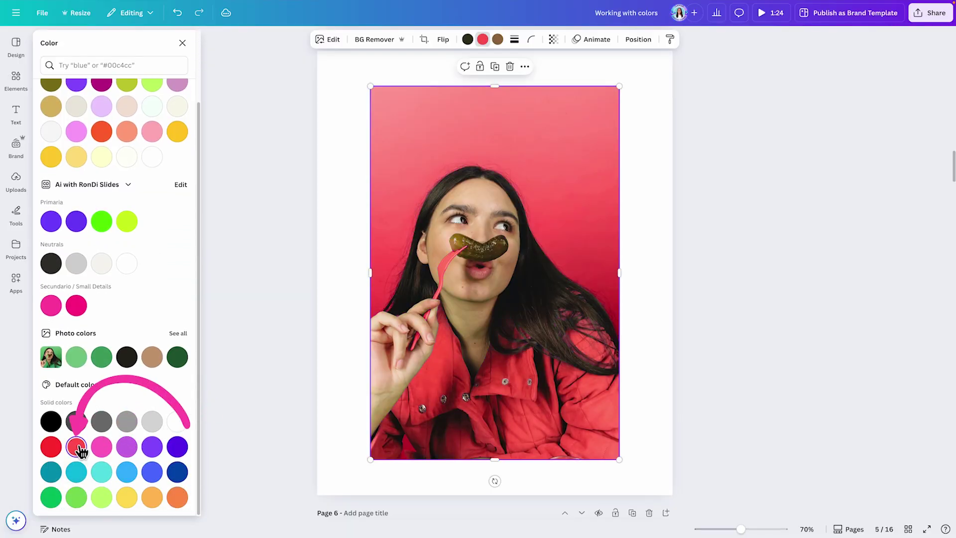
pyautogui.click(152, 497)
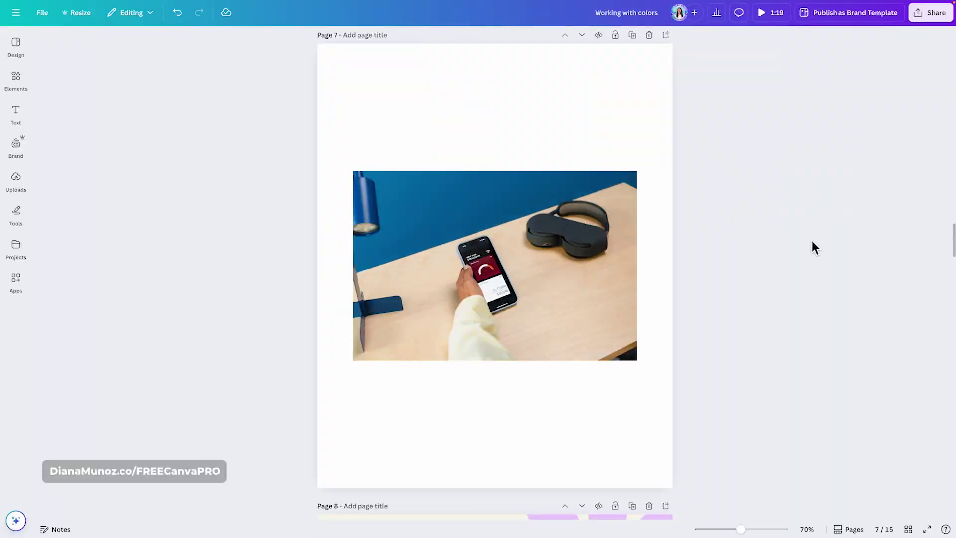
# Recolour the desk photo's blue wall to green after trying red and orange.
pyautogui.click(542, 208)
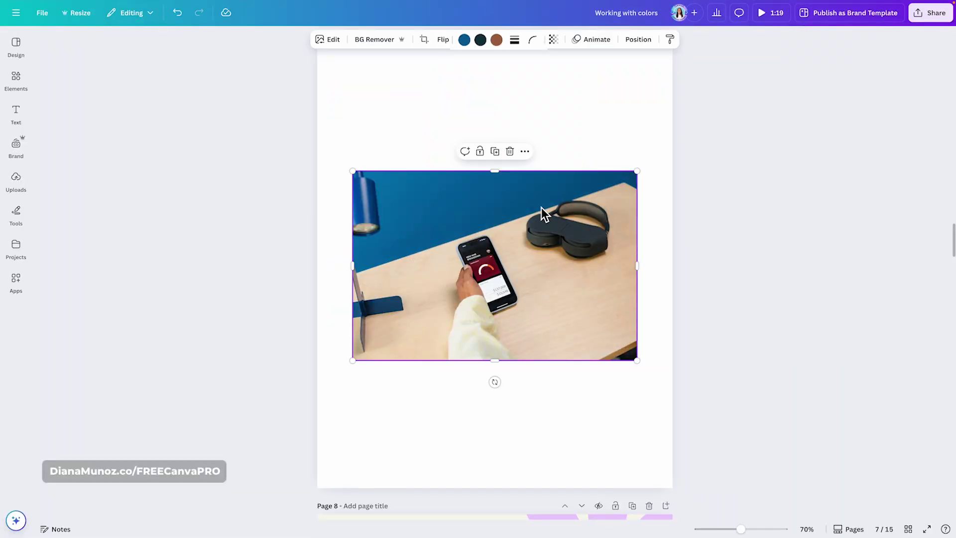
pyautogui.click(465, 39)
pyautogui.scroll(-3, 169, 369)
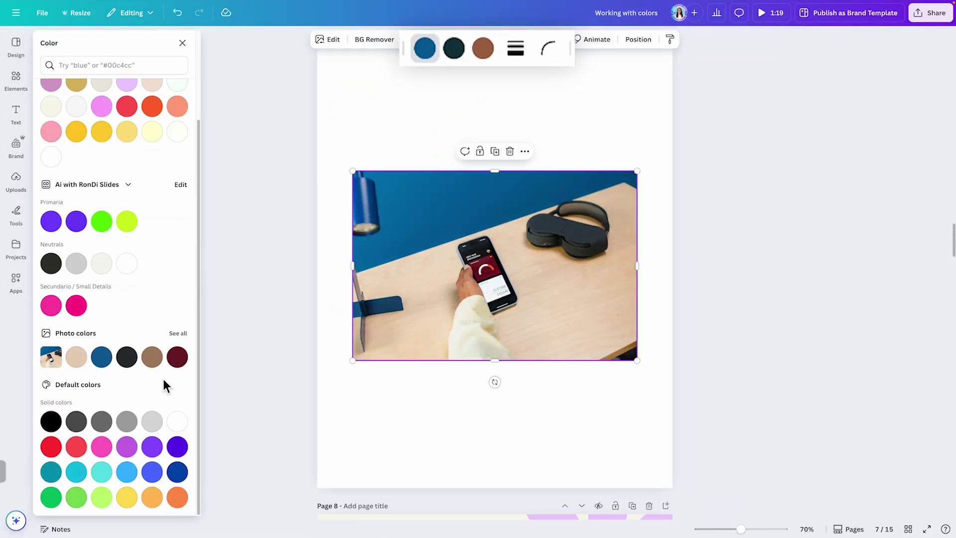
pyautogui.click(76, 447)
pyautogui.click(152, 497)
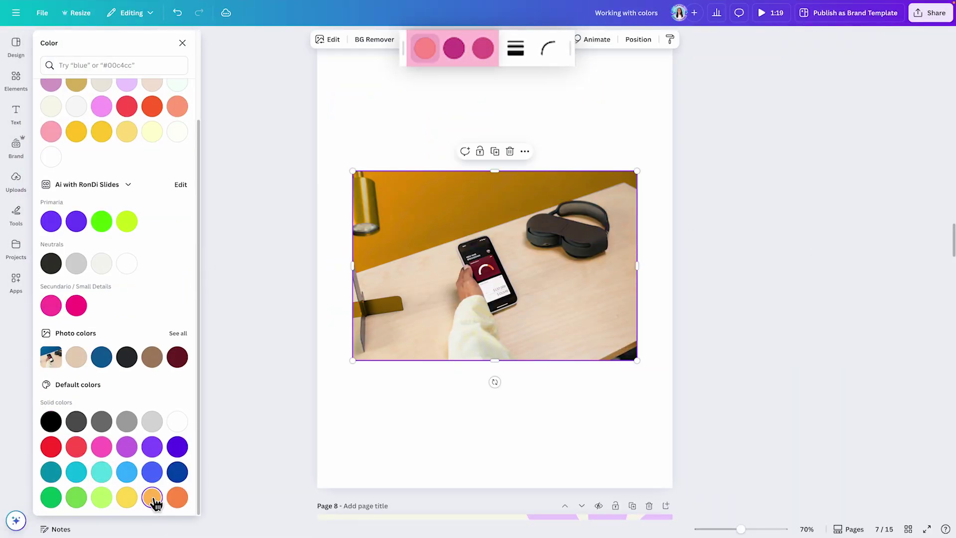
pyautogui.click(51, 497)
pyautogui.click(760, 294)
pyautogui.click(754, 288)
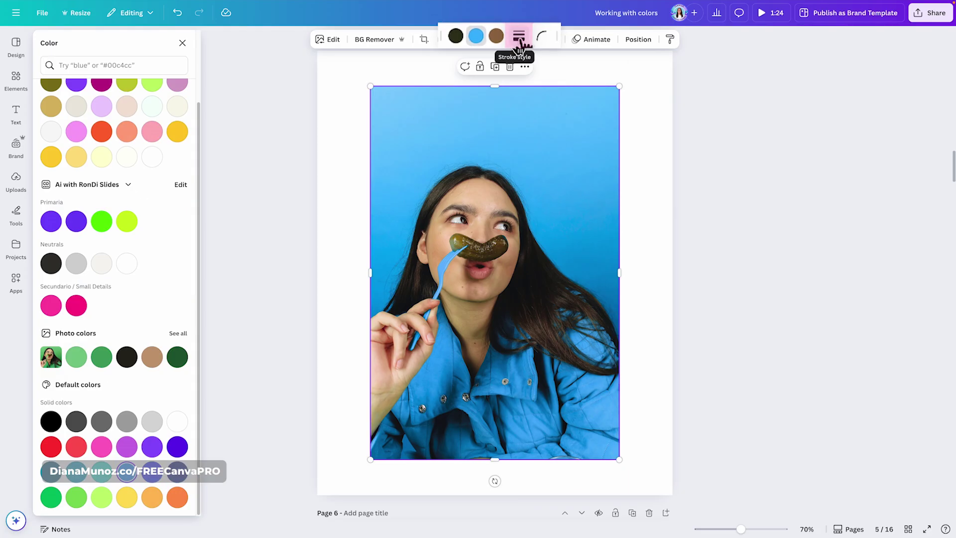
pyautogui.click(519, 45)
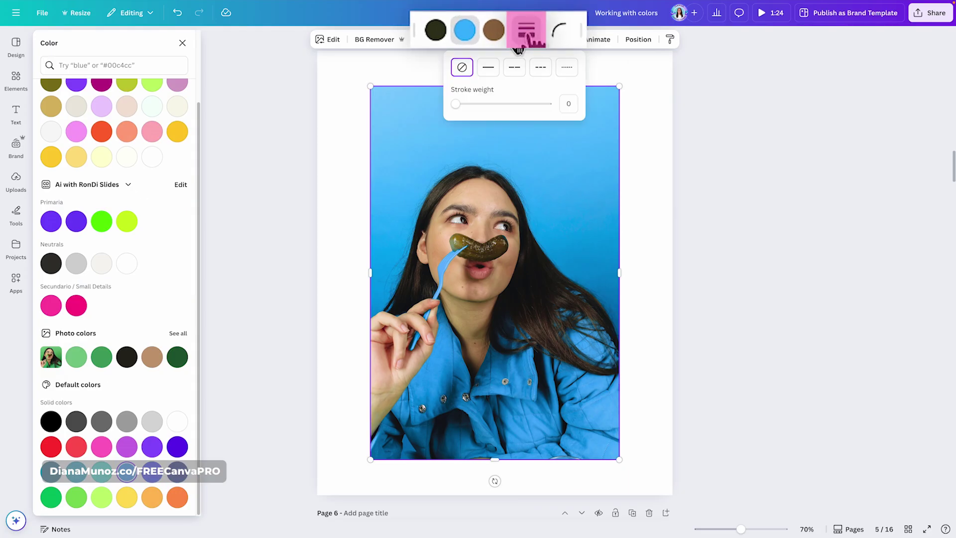
# Give the portrait a solid border of weight 18, slightly rounded corners and a purple-orange gradient.
pyautogui.click(489, 64)
pyautogui.scroll(-4, 158, 395)
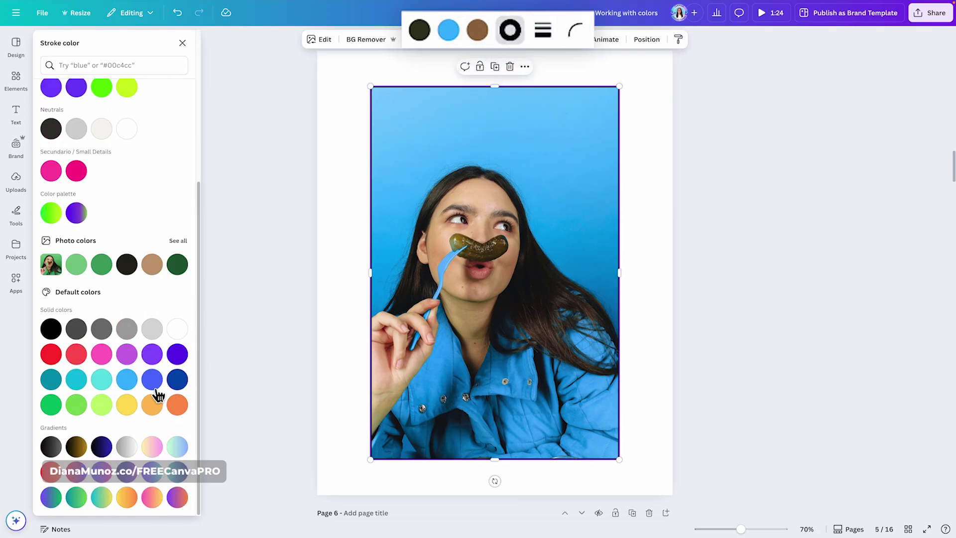
pyautogui.click(152, 379)
pyautogui.click(543, 30)
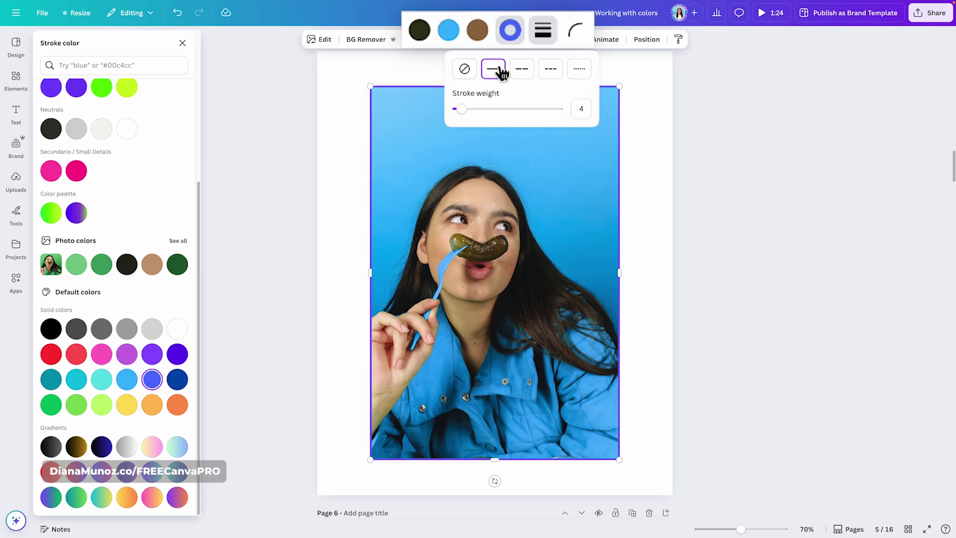
pyautogui.moveTo(429, 128); pyautogui.dragTo(455, 130)
pyautogui.click(575, 29)
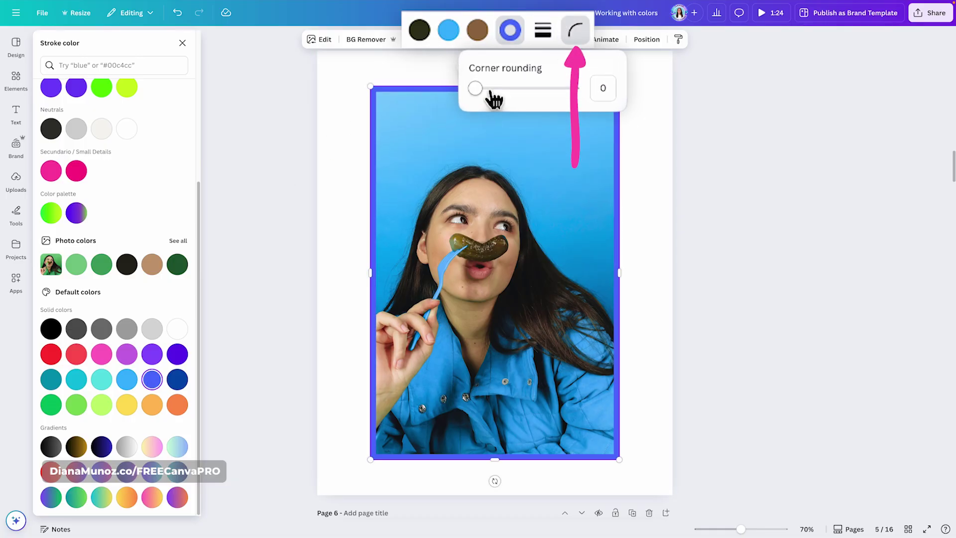
pyautogui.click(490, 90)
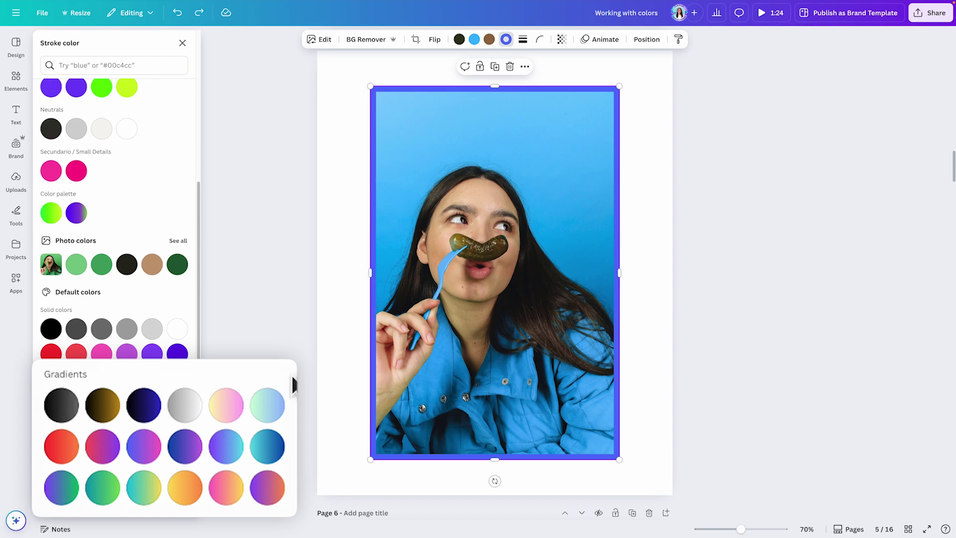
pyautogui.click(272, 408)
pyautogui.click(273, 448)
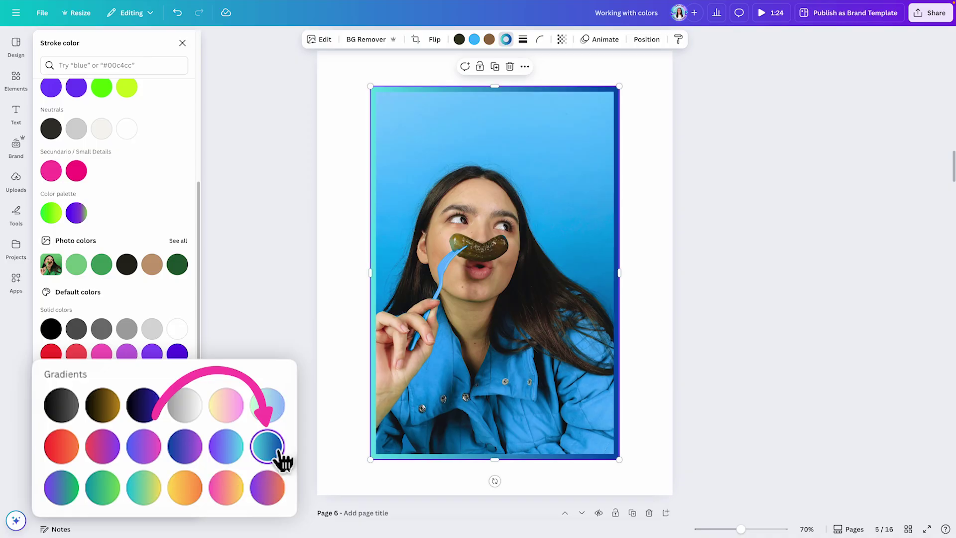
pyautogui.click(273, 493)
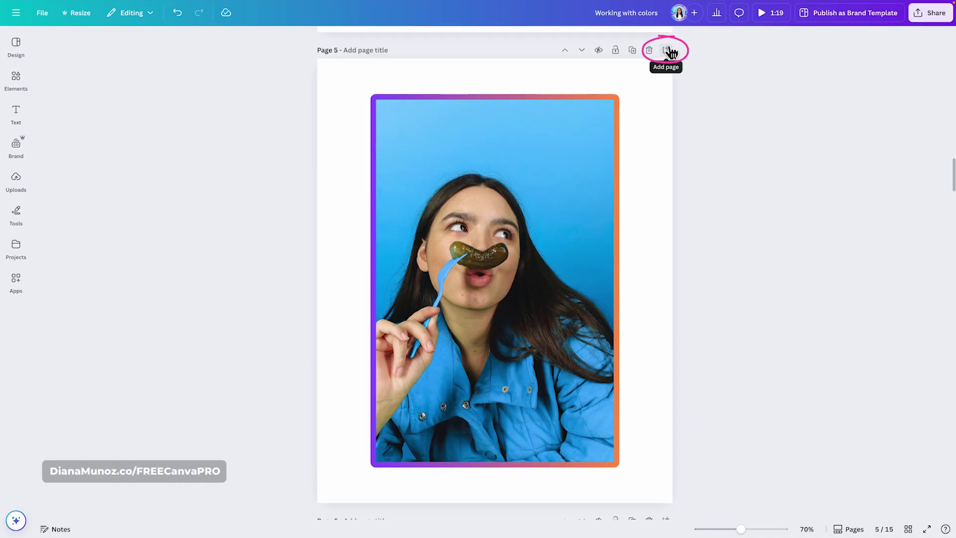
# Add a blank page 6 holding a blank sheet and a black-header table.
pyautogui.click(667, 50)
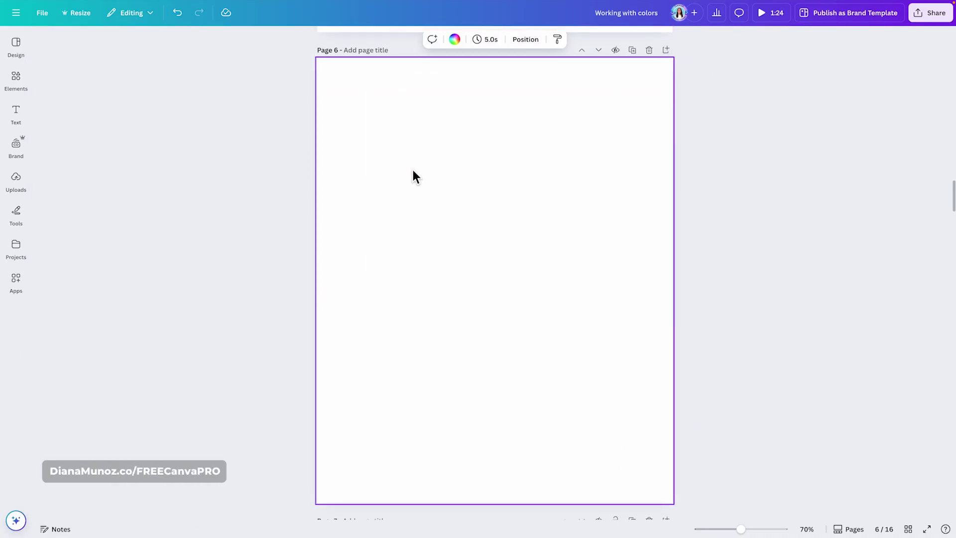
pyautogui.click(16, 79)
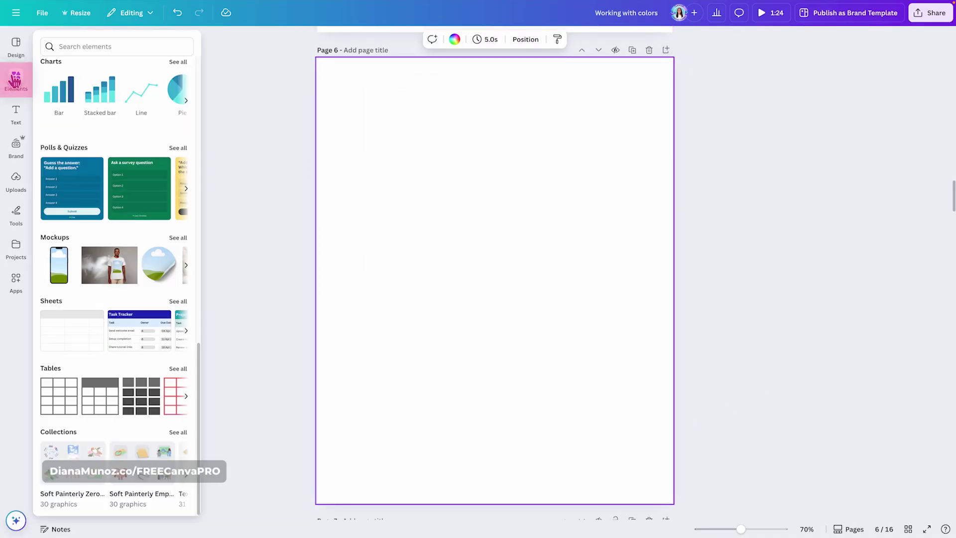
pyautogui.click(67, 334)
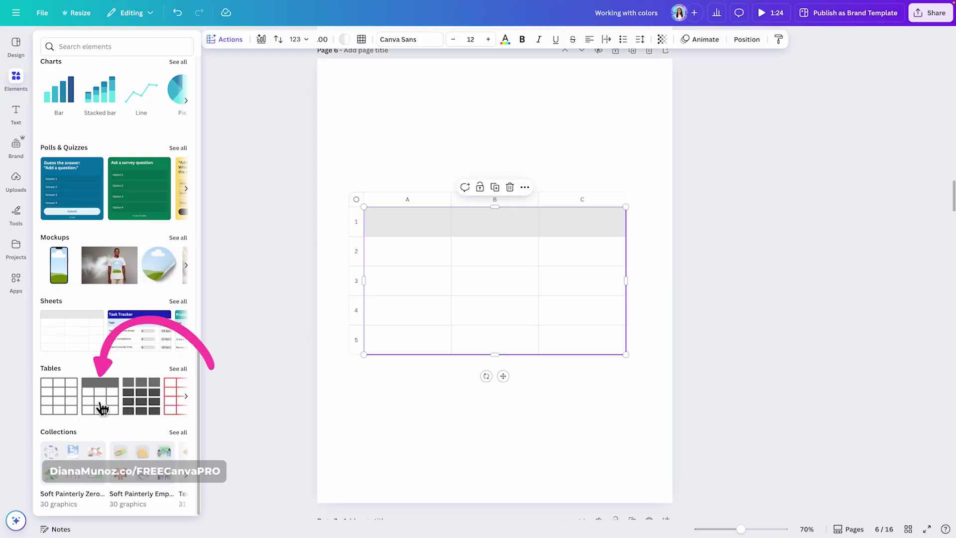
pyautogui.moveTo(100, 397); pyautogui.dragTo(574, 318)
# Move the black-header table lower, centre the grey-header sheet above it, and select cell A2.
pyautogui.click(543, 244)
pyautogui.moveTo(503, 361); pyautogui.dragTo(508, 465)
pyautogui.click(609, 250)
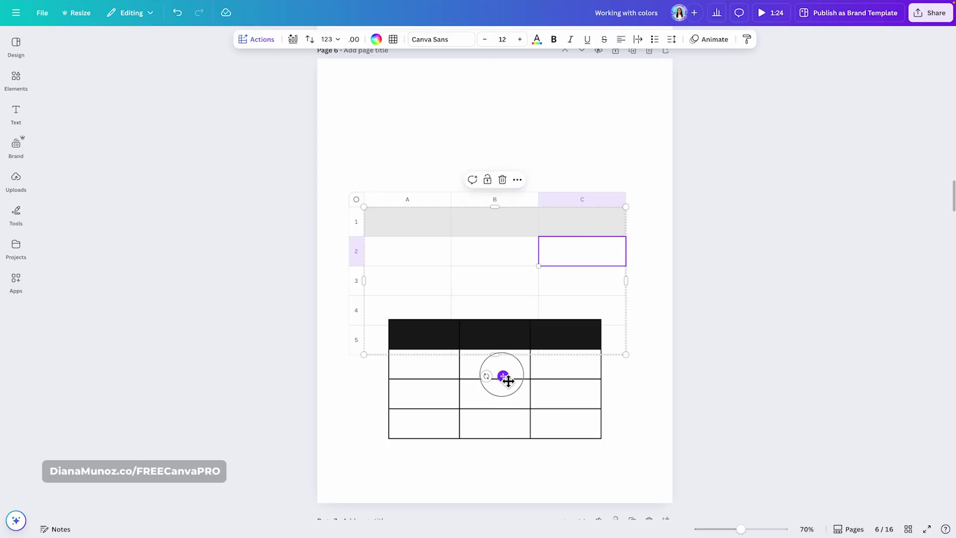
pyautogui.moveTo(502, 378); pyautogui.dragTo(508, 301)
pyautogui.click(588, 209)
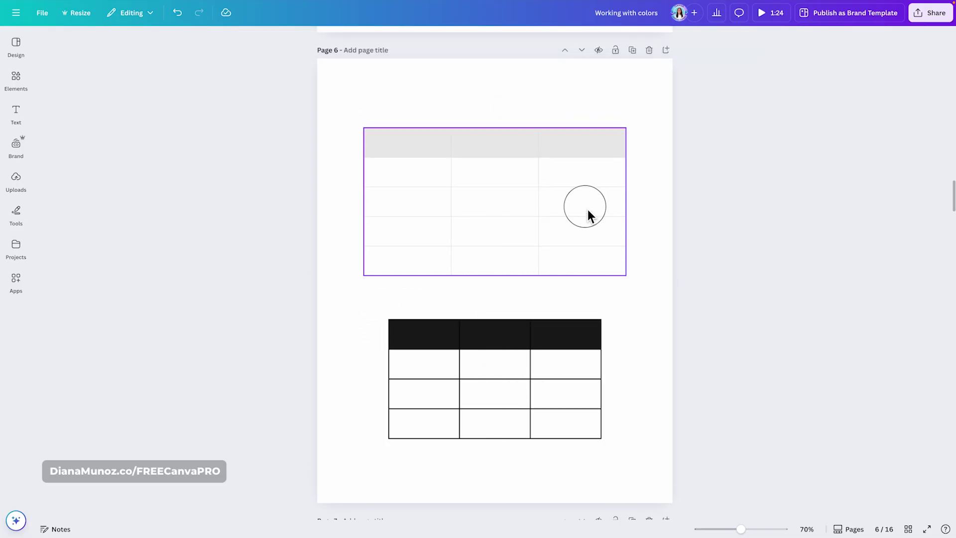
pyautogui.click(421, 147)
pyautogui.click(428, 172)
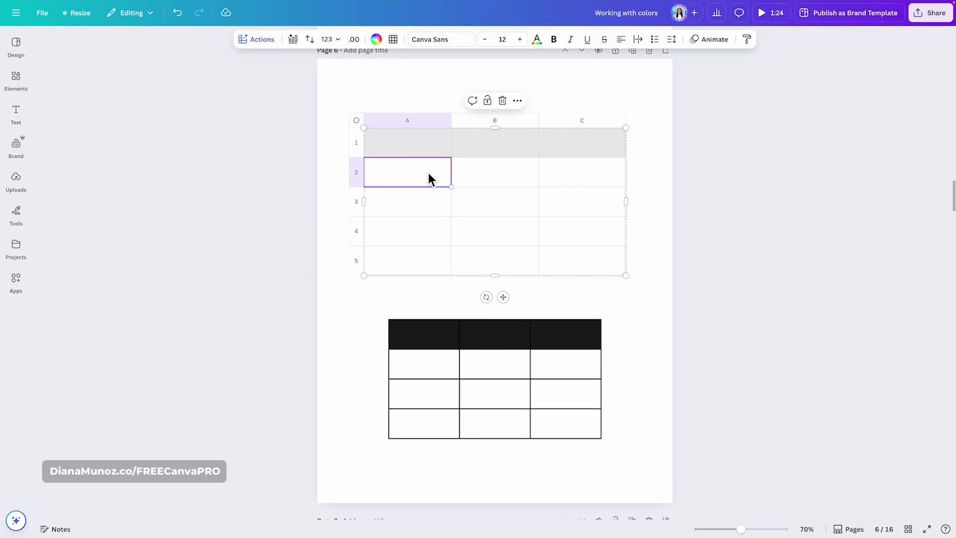
# Set cell A2's border colour to dark purple.
pyautogui.click(394, 41)
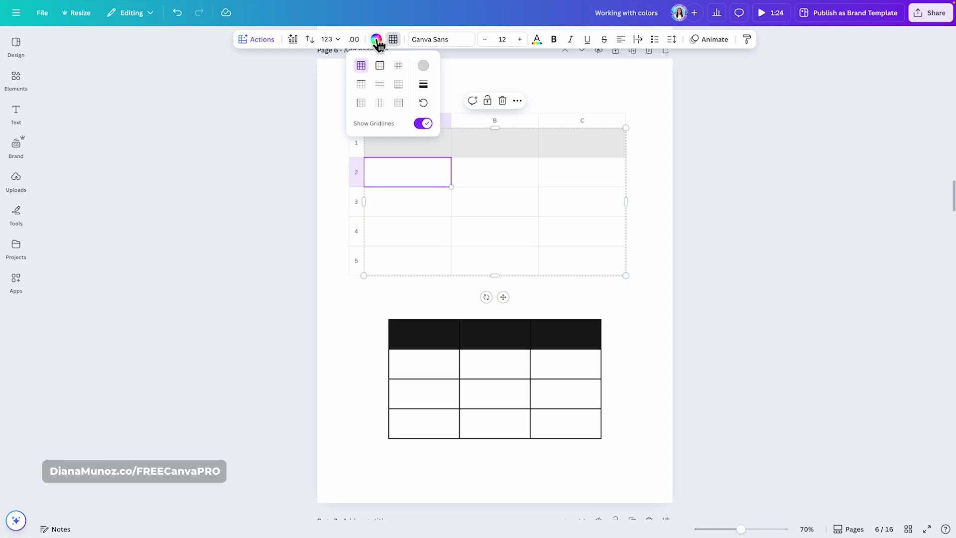
pyautogui.click(423, 66)
pyautogui.click(561, 119)
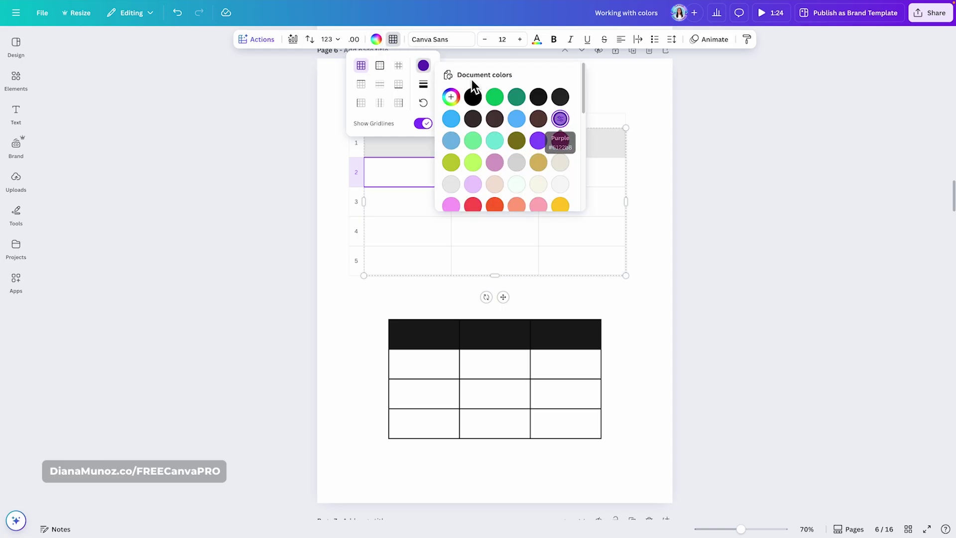
pyautogui.click(380, 65)
pyautogui.click(480, 173)
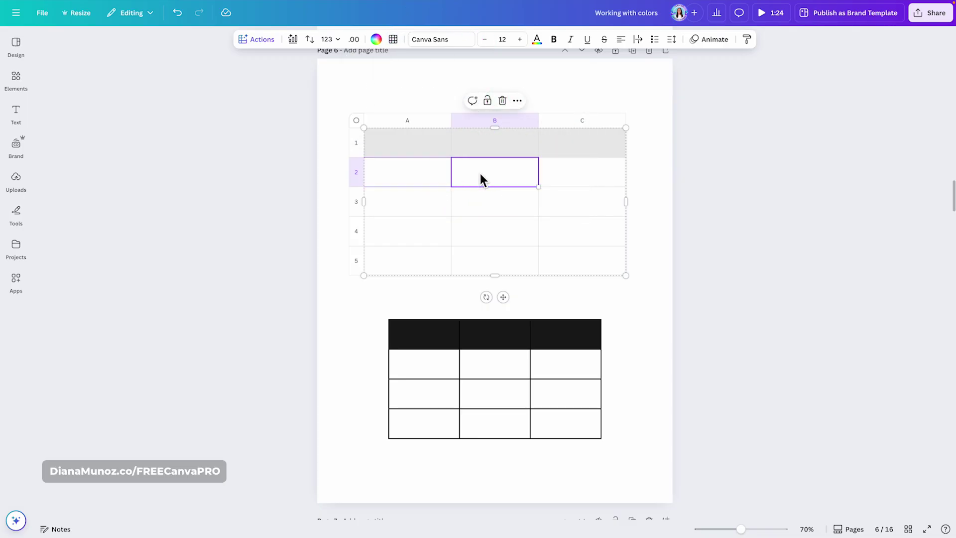
pyautogui.click(554, 221)
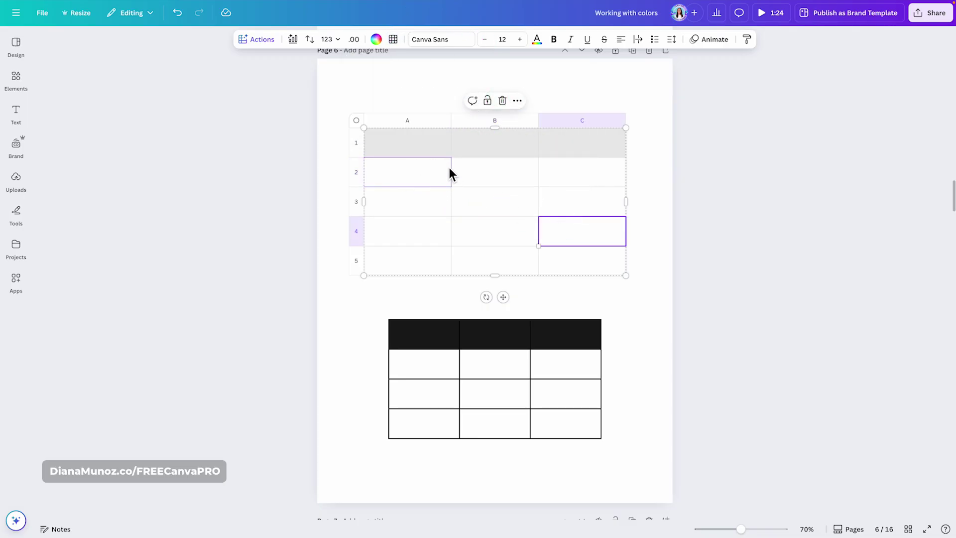
# Thicken cell A2's border to weight 5.
pyautogui.click(434, 172)
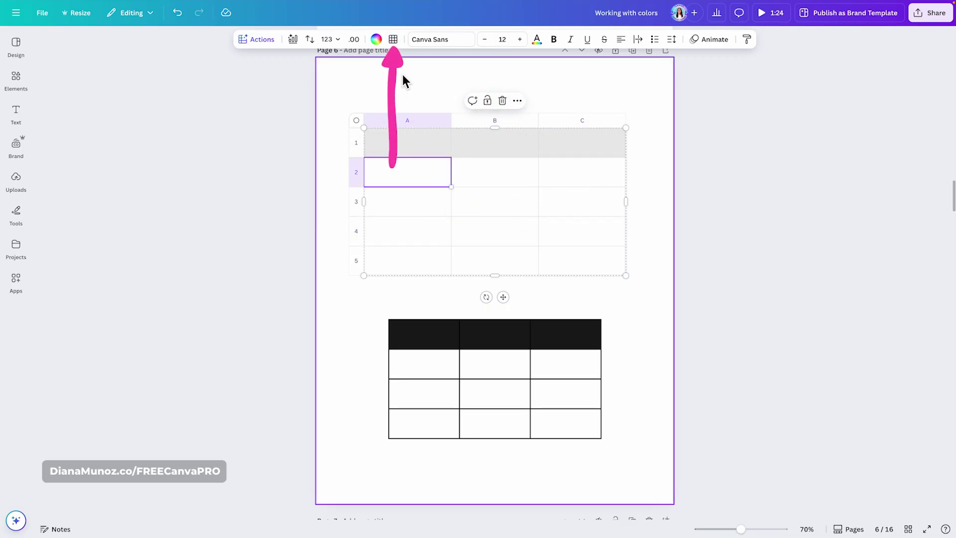
pyautogui.click(393, 39)
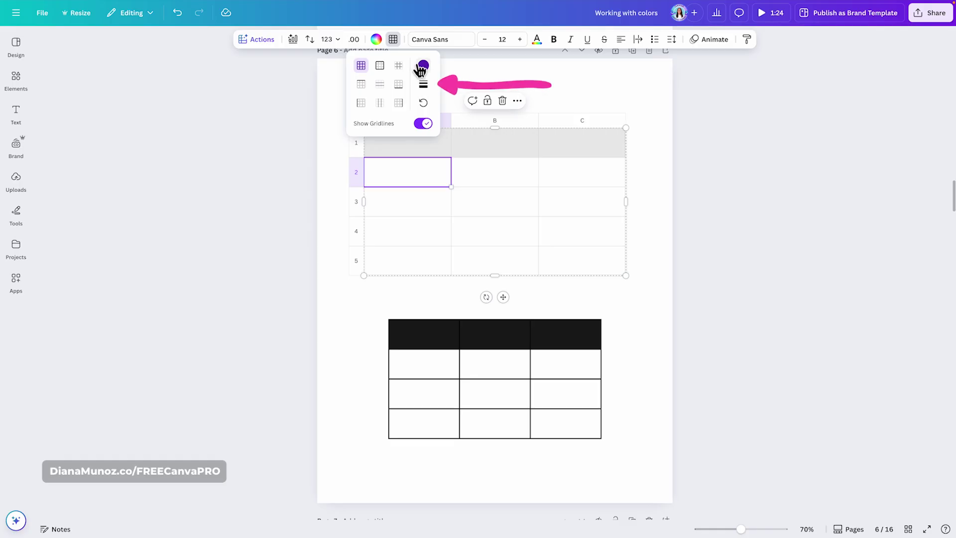
pyautogui.click(424, 86)
pyautogui.moveTo(486, 137); pyautogui.dragTo(506, 142)
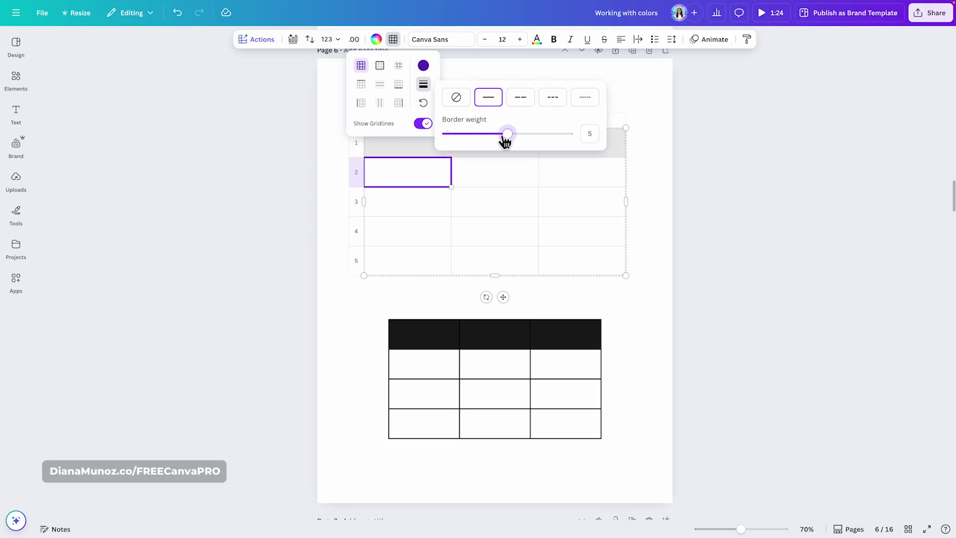
pyautogui.click(560, 187)
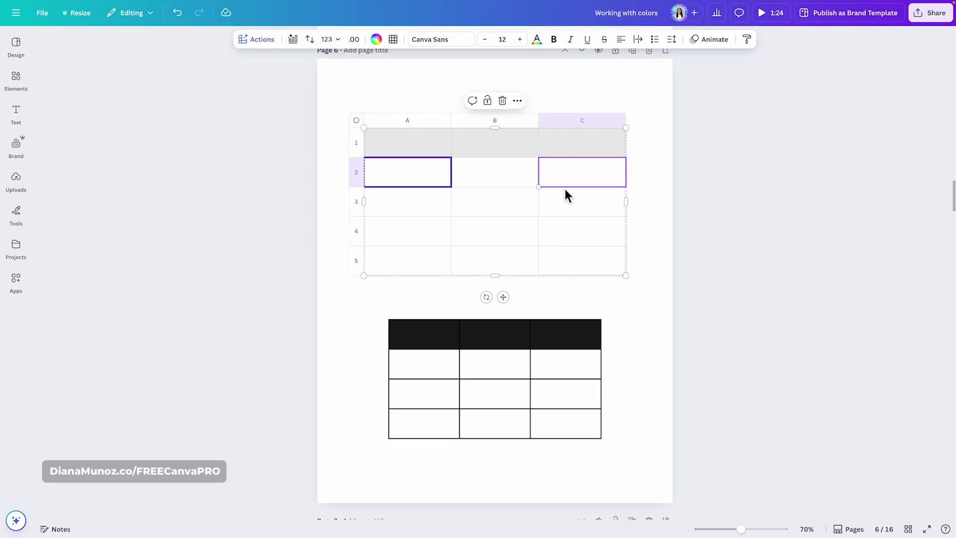
# Fill the upper table's header row A1:C1 with light red.
pyautogui.click(432, 142)
pyautogui.moveTo(614, 147); pyautogui.dragTo(614, 148)
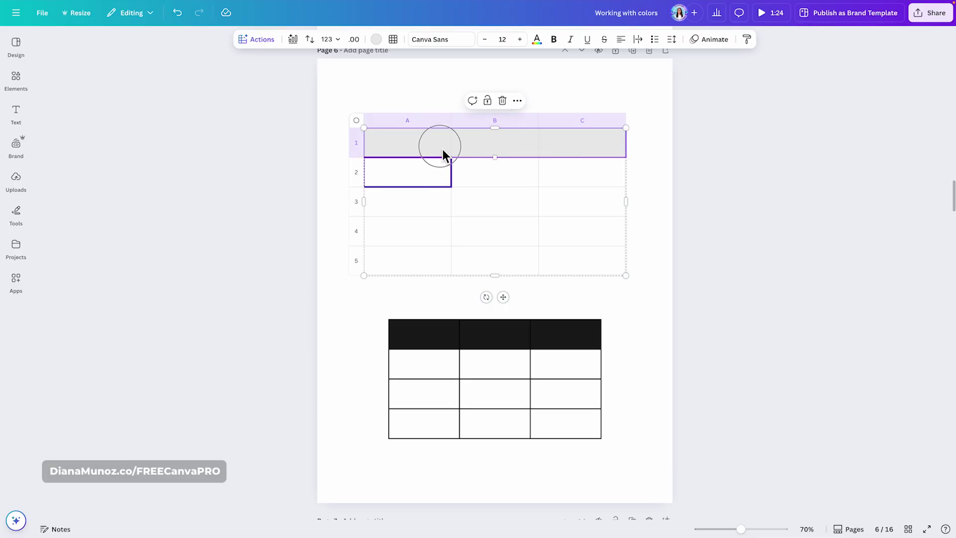
pyautogui.click(377, 39)
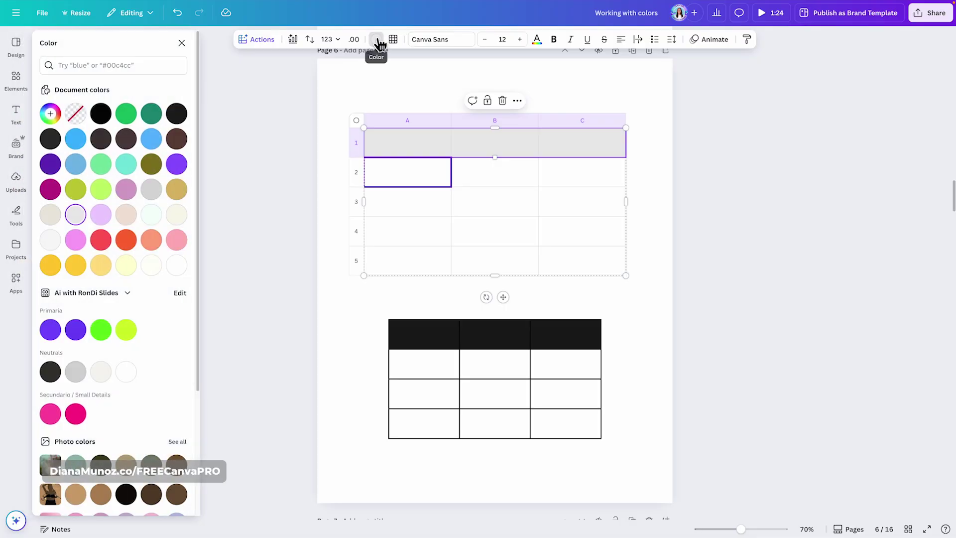
pyautogui.click(178, 240)
# Give every cell of the upper table magenta borders at weight 1.
pyautogui.moveTo(390, 144); pyautogui.dragTo(588, 271)
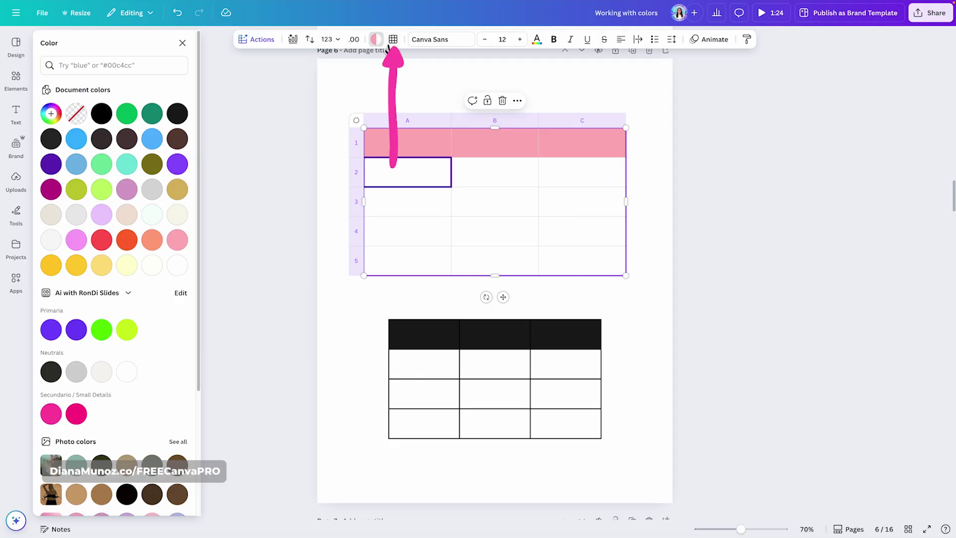
pyautogui.click(393, 40)
pyautogui.click(424, 67)
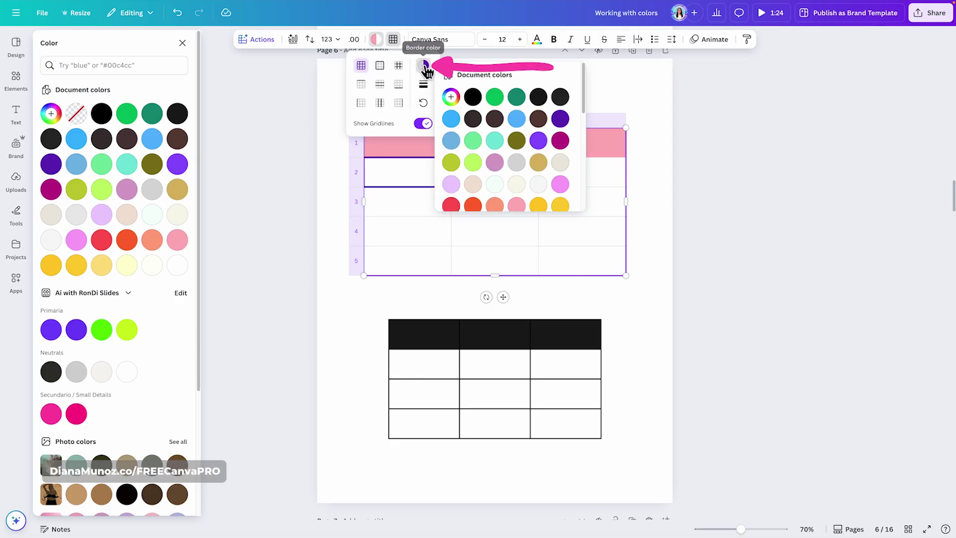
pyautogui.click(560, 141)
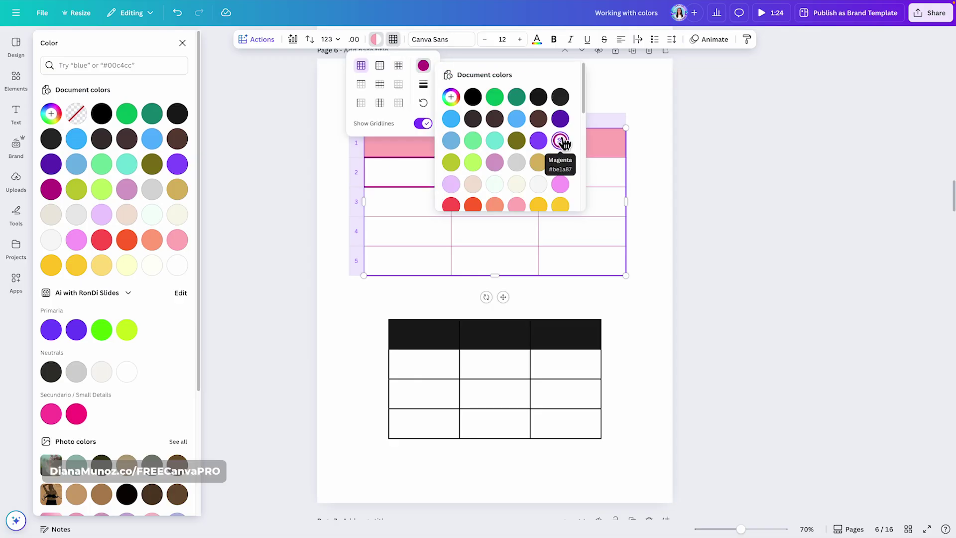
pyautogui.click(424, 84)
pyautogui.moveTo(504, 142); pyautogui.dragTo(462, 140)
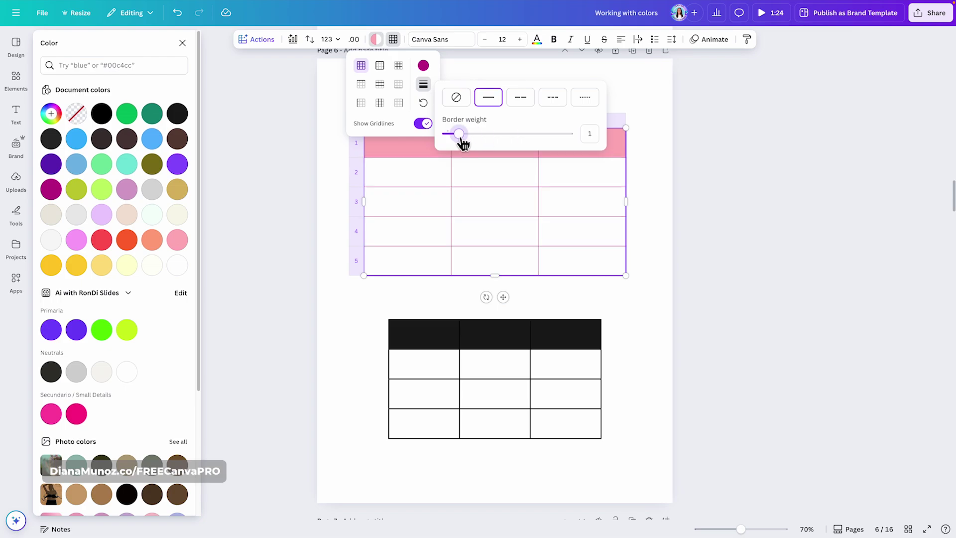
pyautogui.click(645, 201)
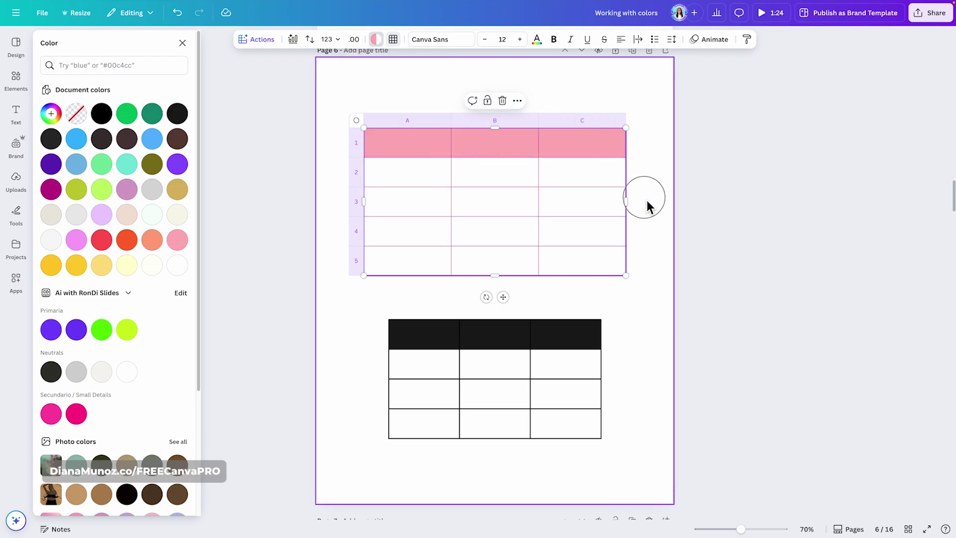
# Fill the lower table's black header row vivid orange and recolour its gridlines.
pyautogui.click(420, 344)
pyautogui.keyDown('shift'); pyautogui.click(580, 341); pyautogui.keyUp('shift')
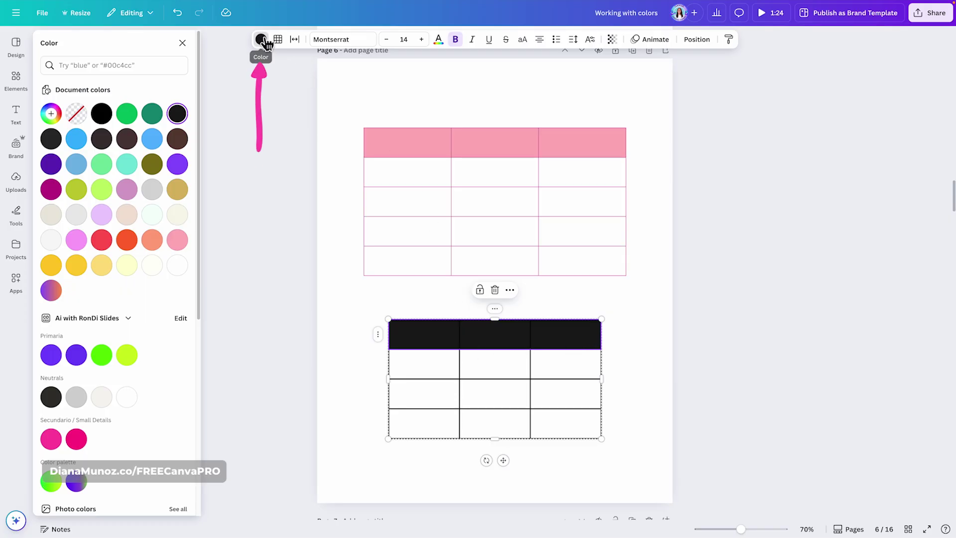
pyautogui.click(127, 239)
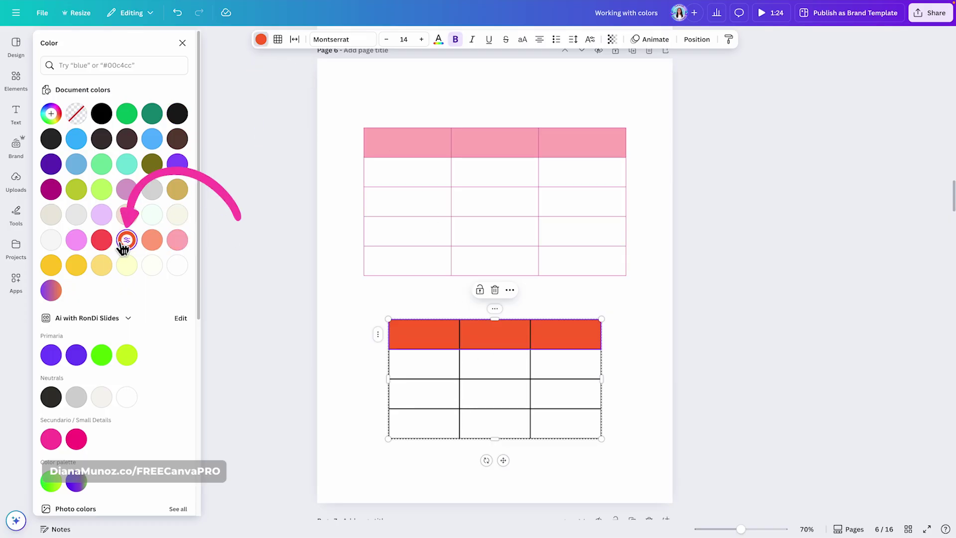
pyautogui.click(284, 42)
pyautogui.click(308, 66)
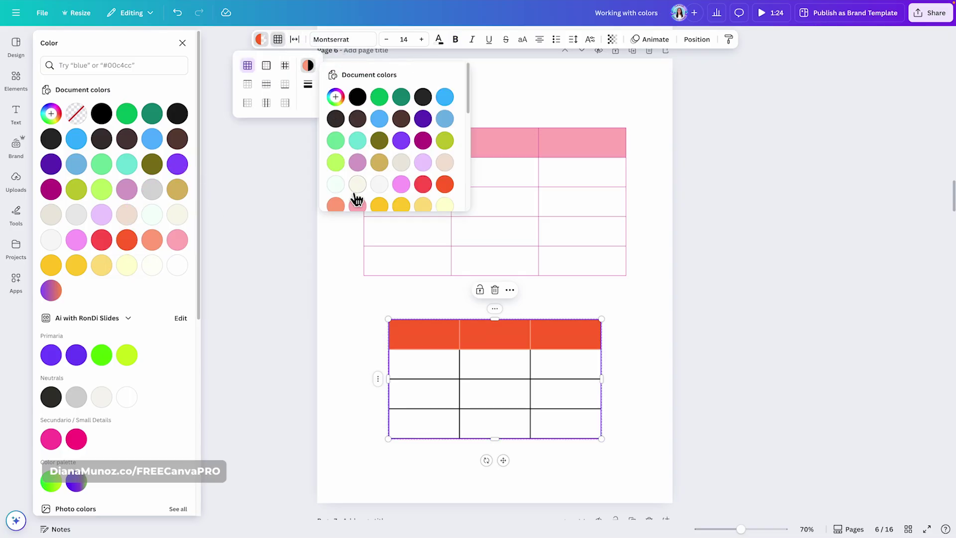
pyautogui.click(344, 208)
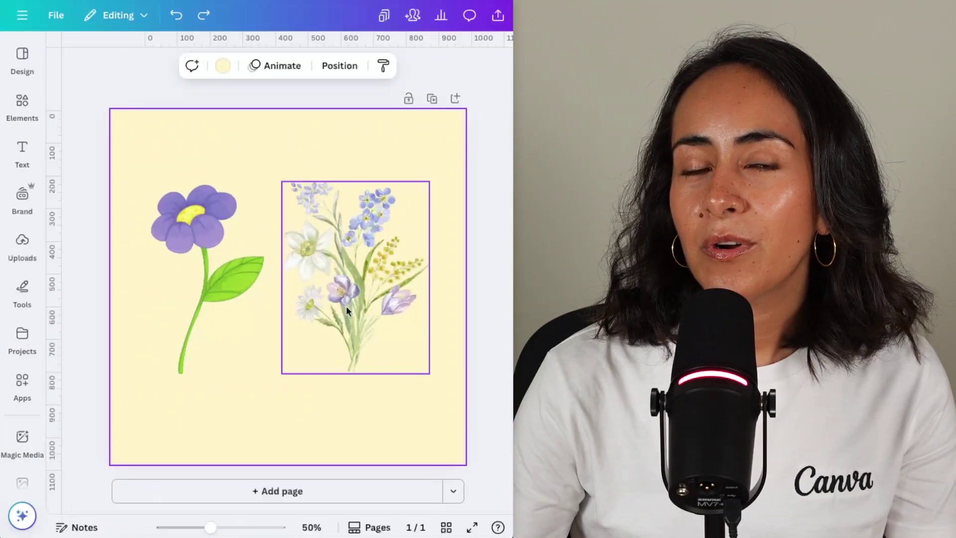
# Recolour the watercolour bouquet pink and red, then return to page 5's bananas.
pyautogui.click(346, 306)
pyautogui.click(289, 65)
pyautogui.click(140, 458)
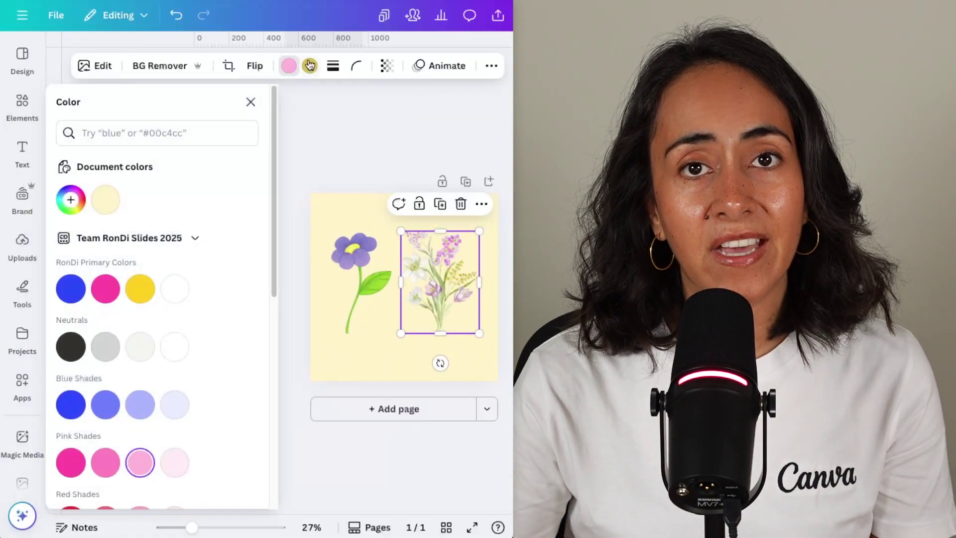
pyautogui.click(309, 65)
pyautogui.scroll(-1, 160, 380)
pyautogui.click(107, 491)
pyautogui.click(250, 101)
pyautogui.click(173, 252)
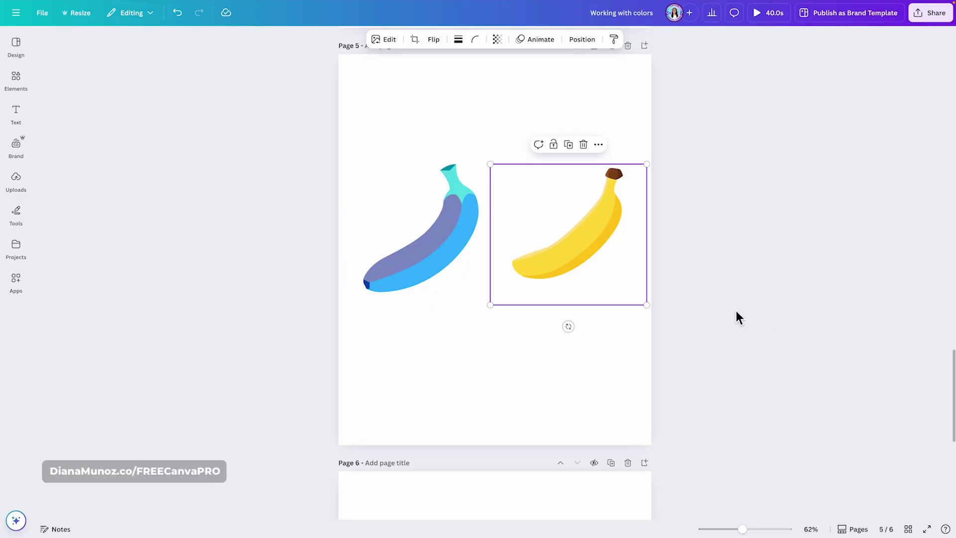
pyautogui.click(736, 311)
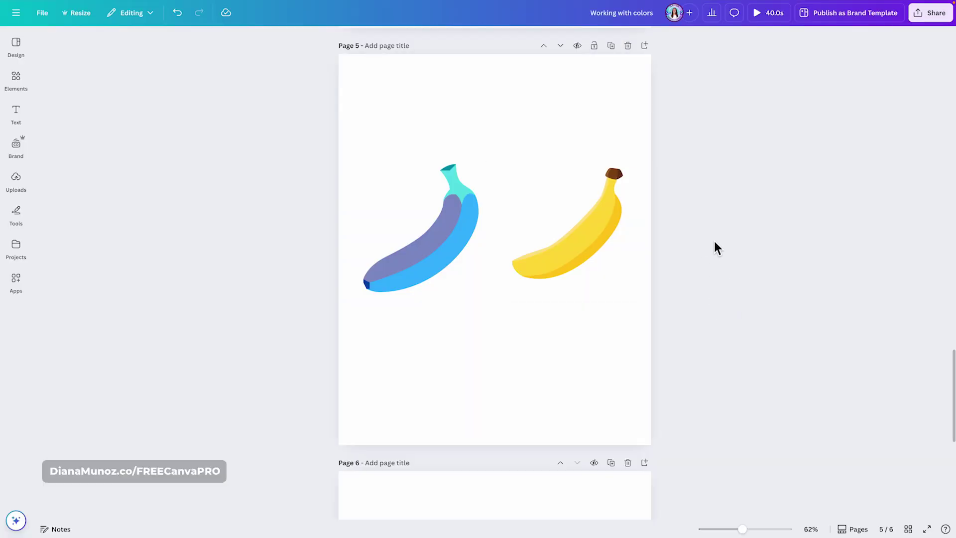
# Preview Peppermint, Sea Blue, Mystic and Pastel duotones on the yellow banana.
pyautogui.click(564, 212)
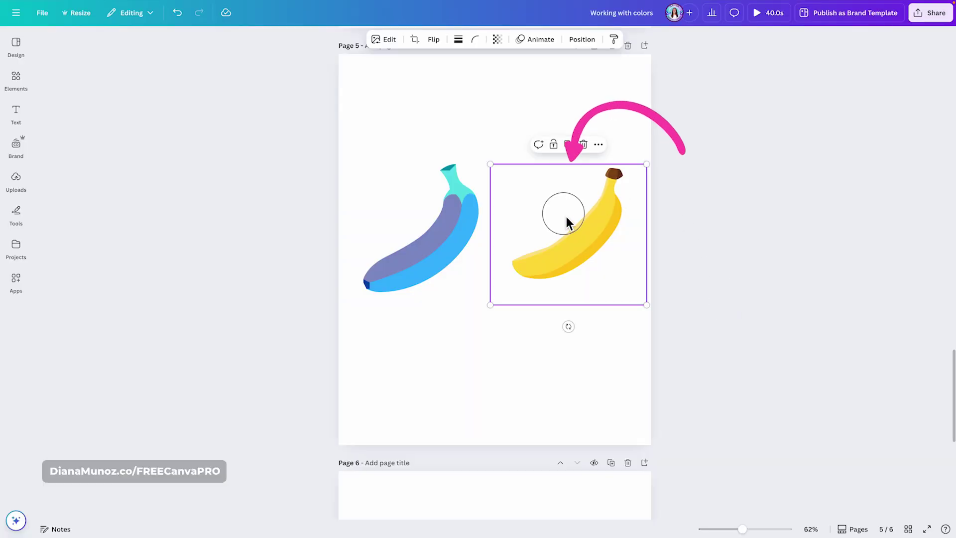
pyautogui.click(388, 42)
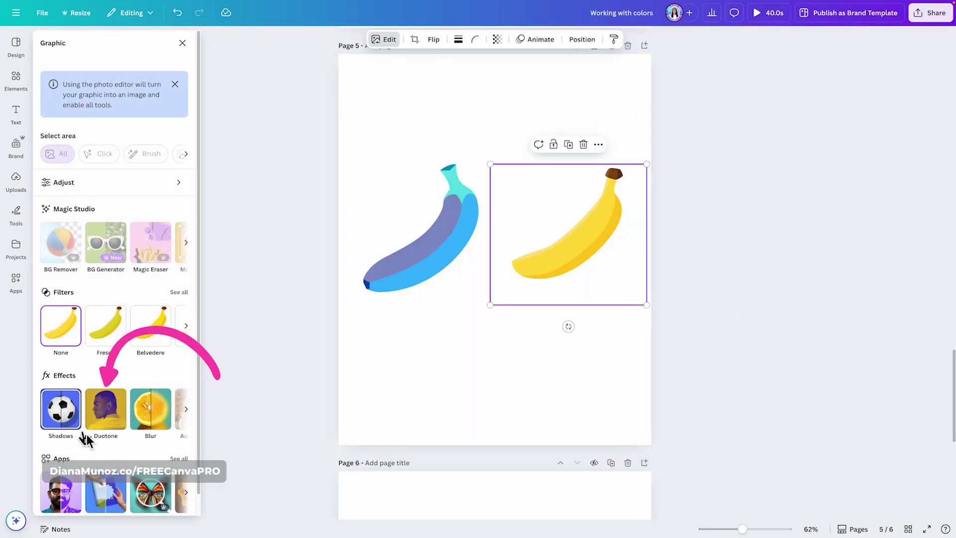
pyautogui.click(106, 410)
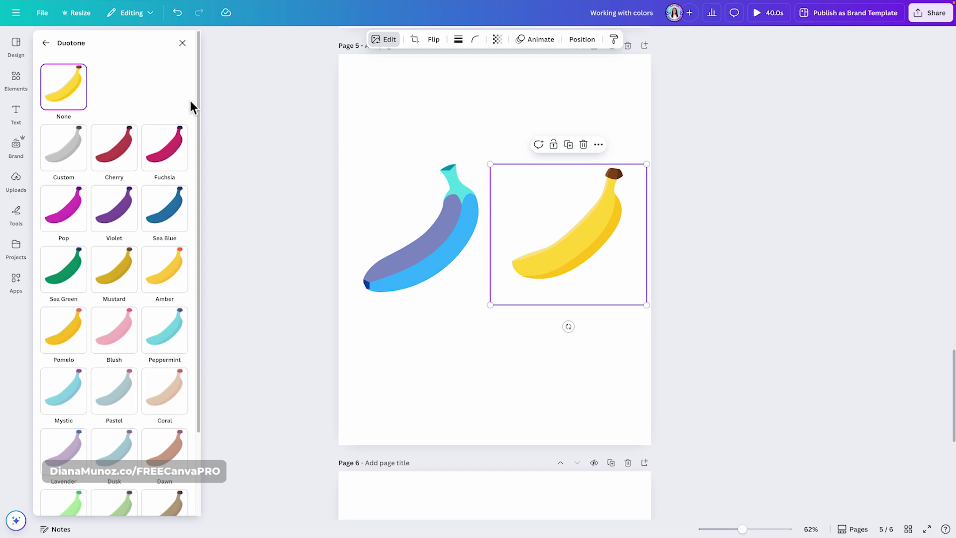
pyautogui.scroll(-1, 190, 100)
pyautogui.scroll(-1, 190, 100)
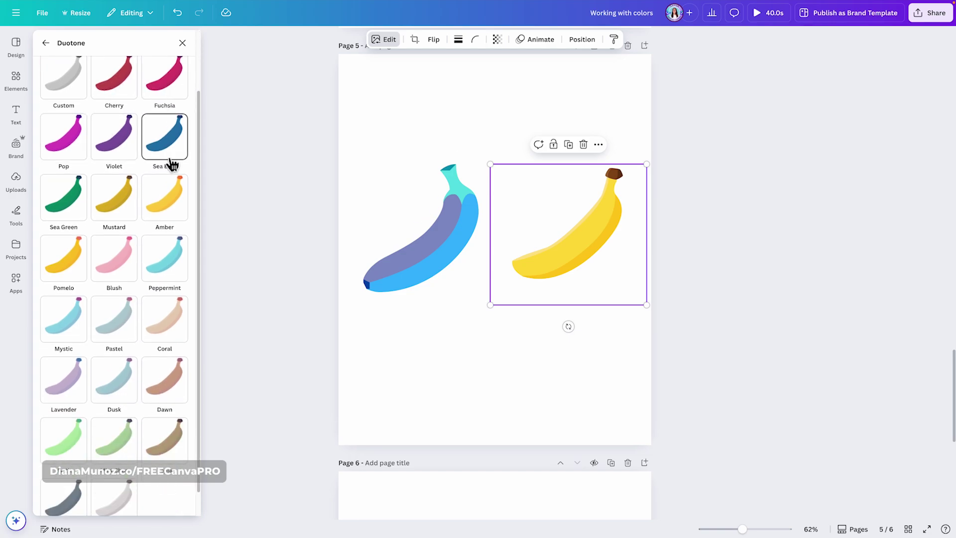
pyautogui.scroll(-1, 196, 216)
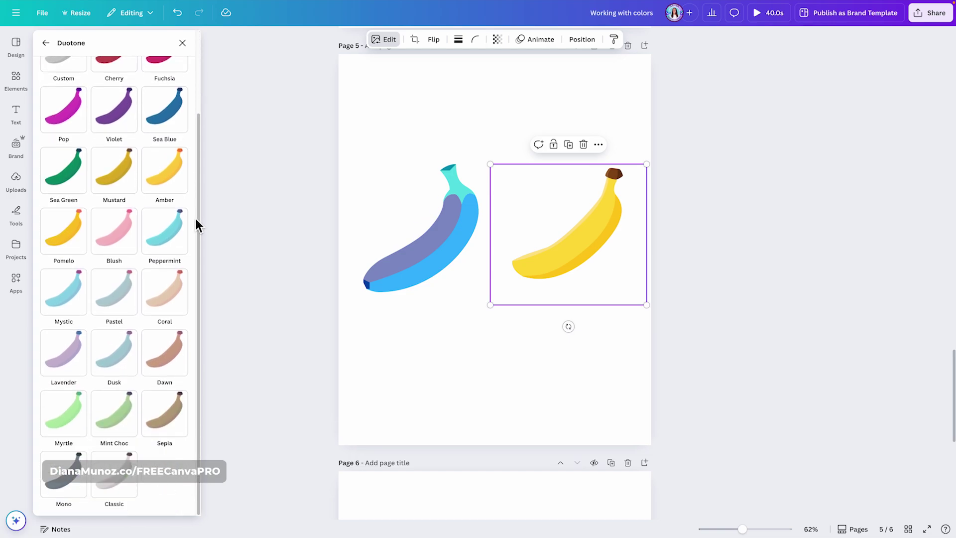
pyautogui.click(167, 230)
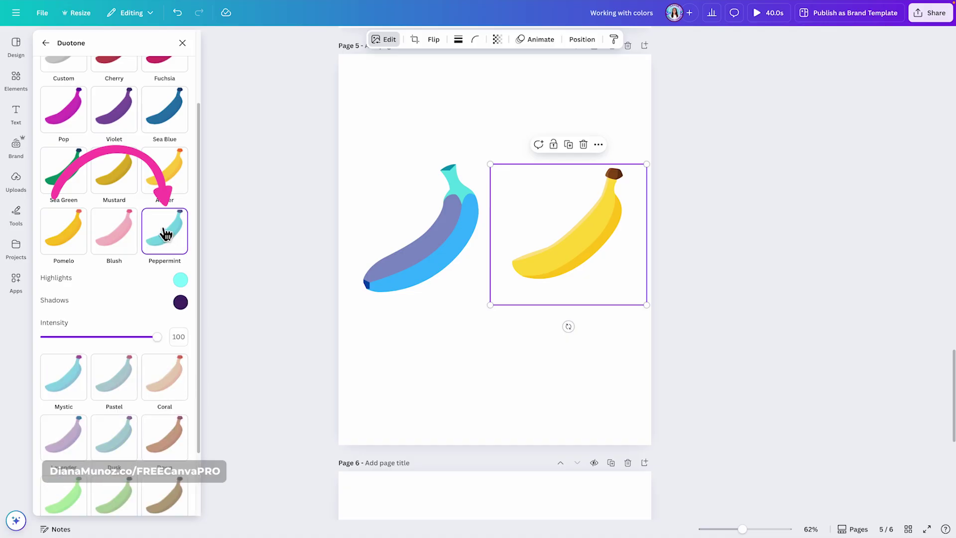
pyautogui.click(178, 117)
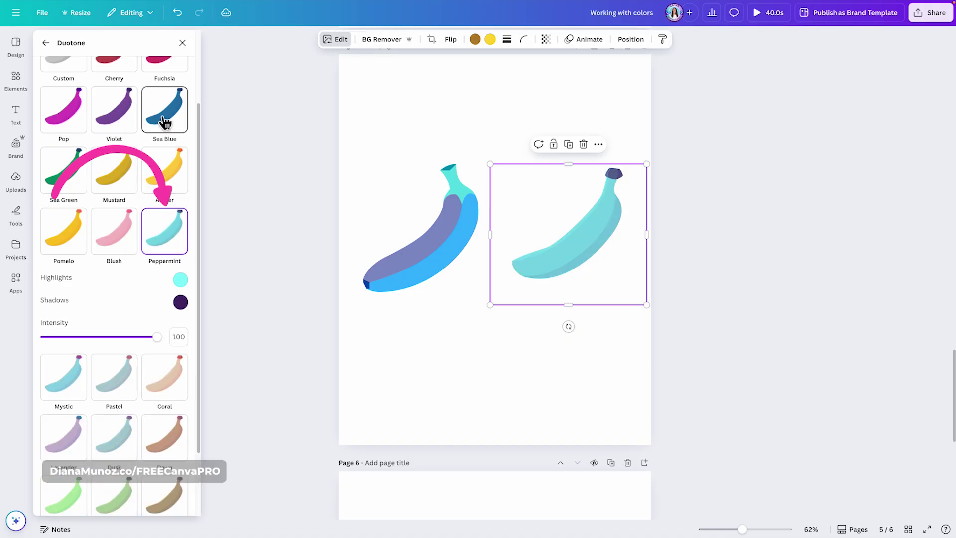
pyautogui.click(65, 386)
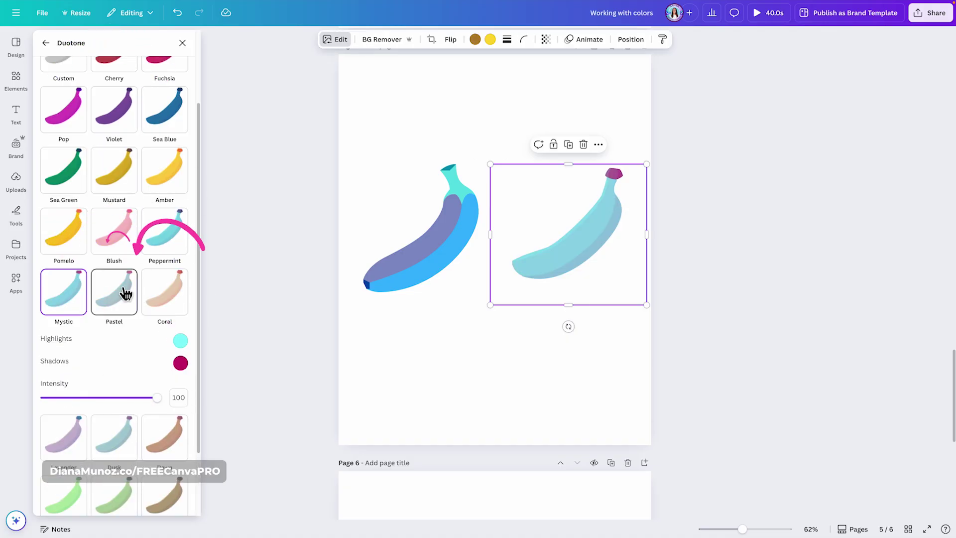
pyautogui.click(121, 295)
pyautogui.scroll(1, 196, 193)
pyautogui.scroll(1, 196, 190)
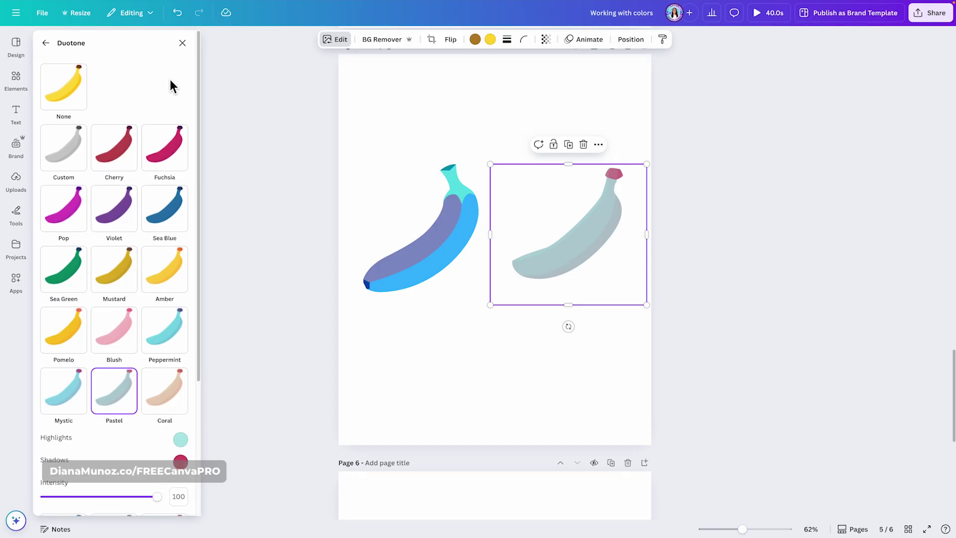
# Give the yellow banana a custom duotone: blue #36B6FF highlights, dark-blue shadows from the left banana.
pyautogui.click(64, 150)
pyautogui.click(182, 197)
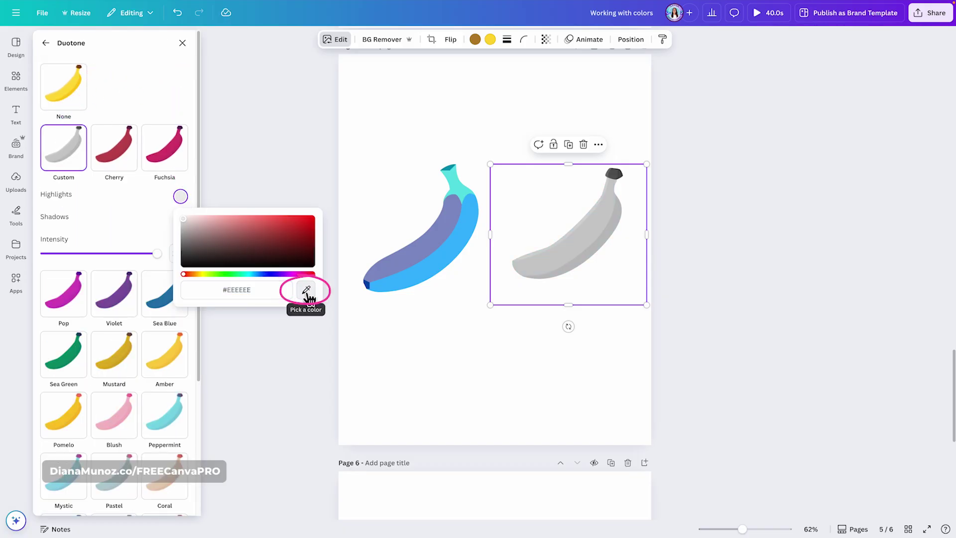
pyautogui.click(305, 289)
pyautogui.click(412, 283)
pyautogui.click(180, 219)
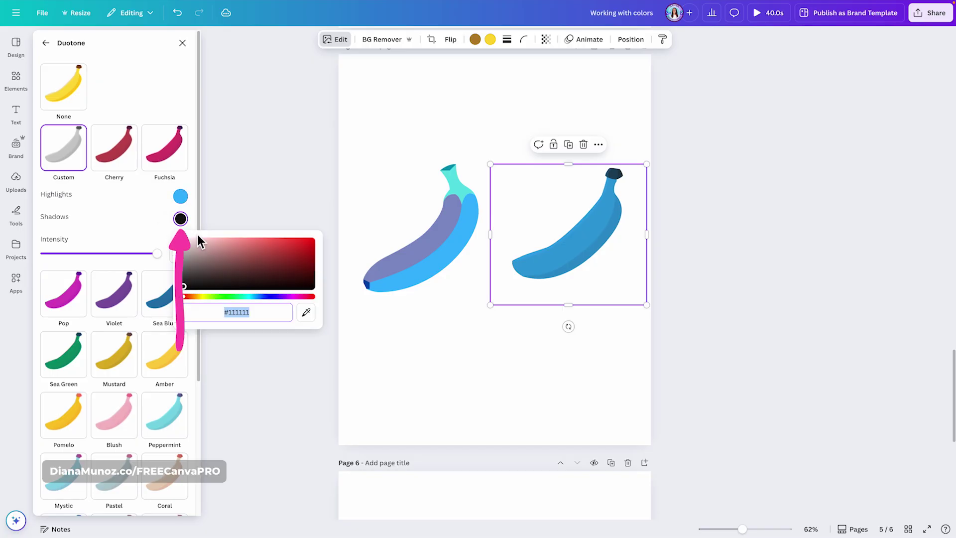
pyautogui.click(306, 312)
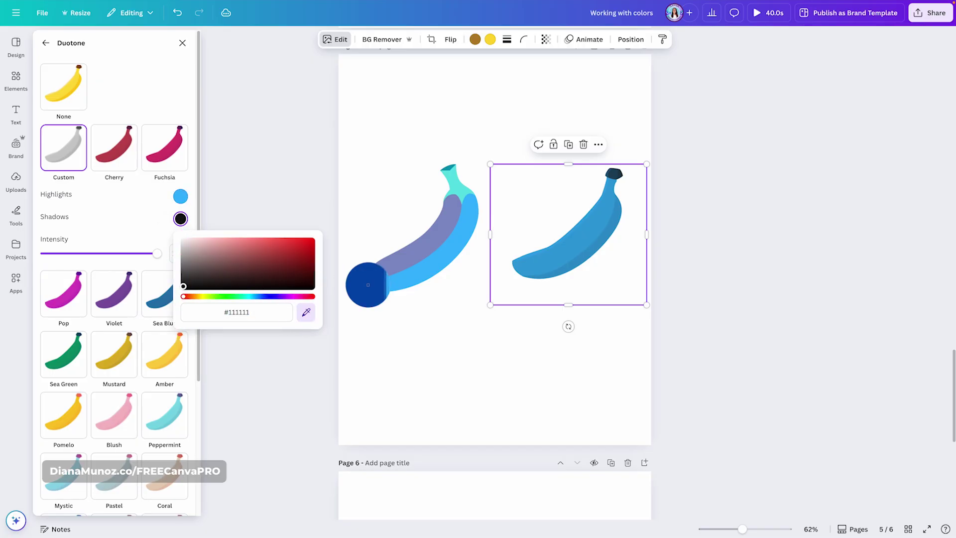
pyautogui.click(367, 285)
pyautogui.click(143, 204)
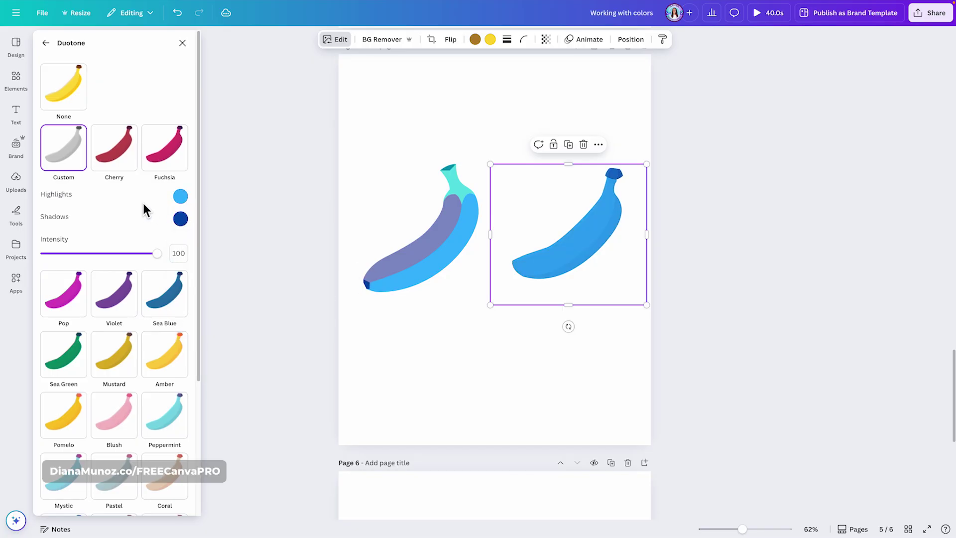
pyautogui.click(888, 254)
# Move both bananas higher on page 5 and paste the skateboarding banana below them.
pyautogui.moveTo(652, 338); pyautogui.dragTo(363, 163)
pyautogui.moveTo(443, 201); pyautogui.dragTo(442, 151)
pyautogui.click(677, 360)
pyautogui.hotkey('ctrl', 'v')
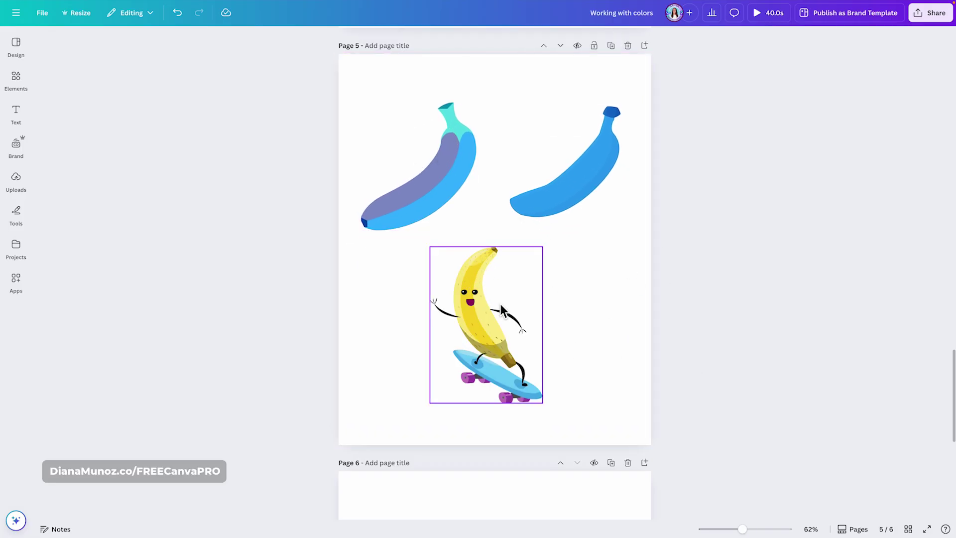
# Try the Cherry, Fuchsia and Amber duotones on the skateboarding banana.
pyautogui.click(521, 306)
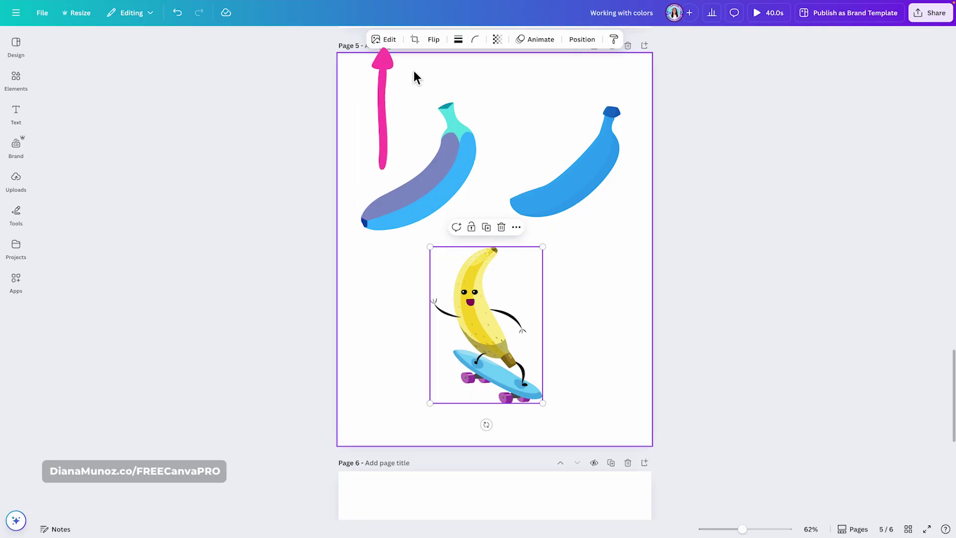
pyautogui.click(391, 40)
pyautogui.click(106, 428)
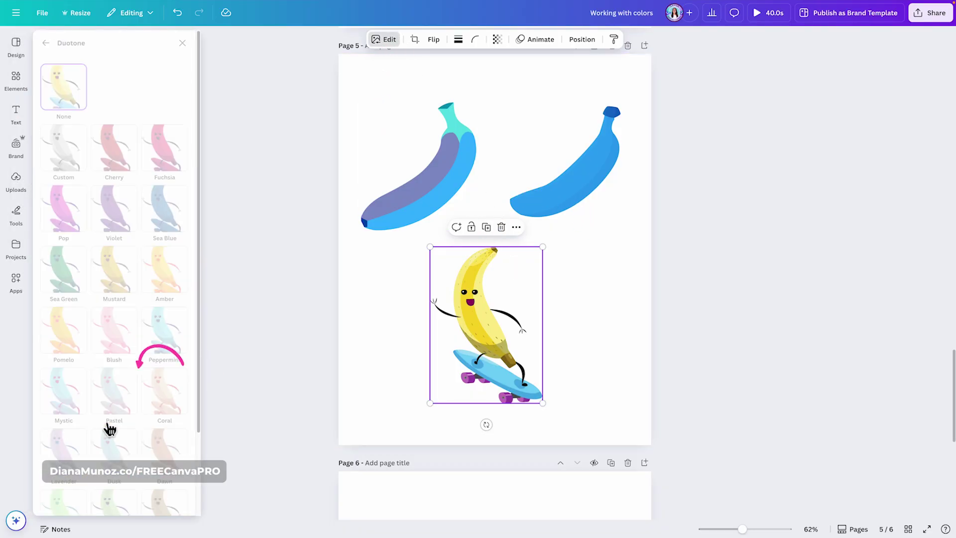
pyautogui.click(124, 159)
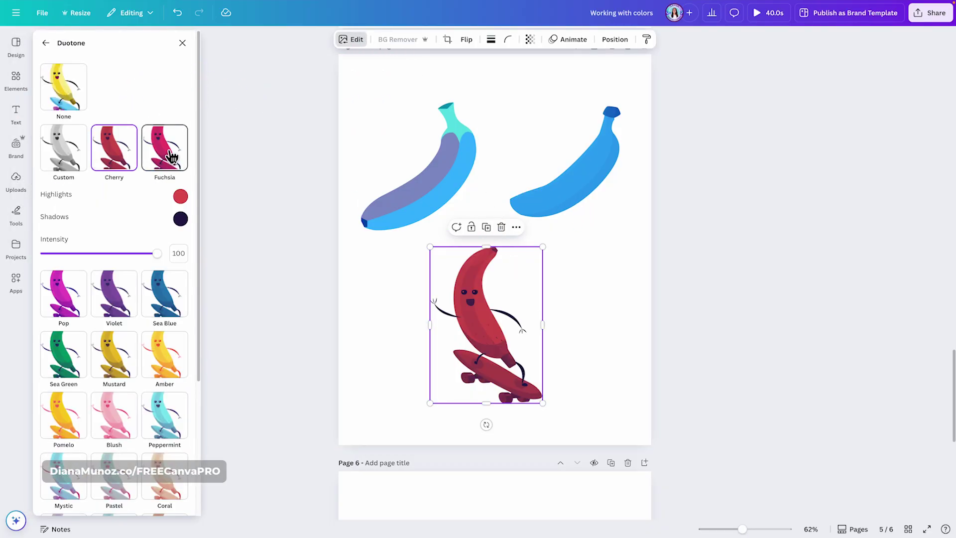
pyautogui.click(171, 157)
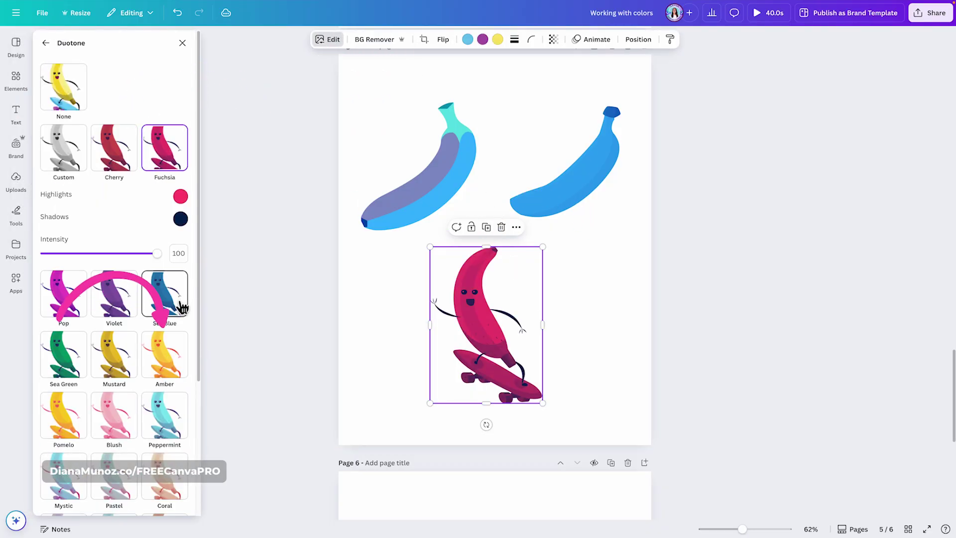
pyautogui.click(166, 362)
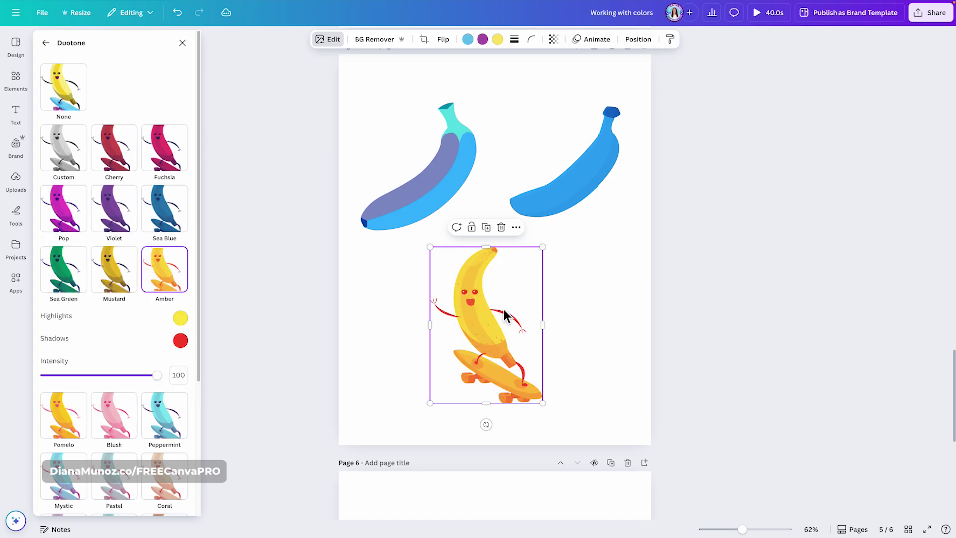
# Switch the skateboarding banana to a custom duotone with light blue highlights sampled from the page.
pyautogui.click(56, 147)
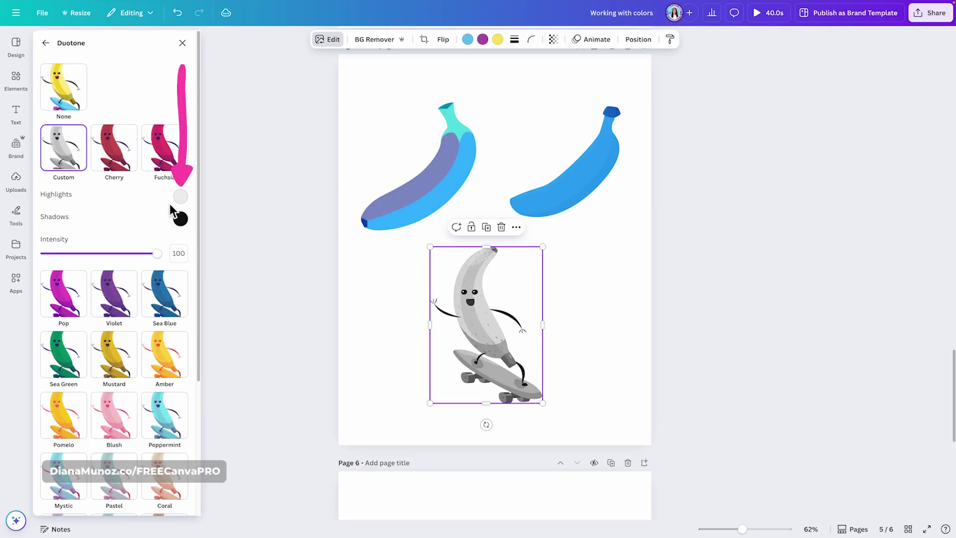
pyautogui.click(180, 196)
pyautogui.click(304, 289)
pyautogui.click(460, 150)
pyautogui.click(180, 218)
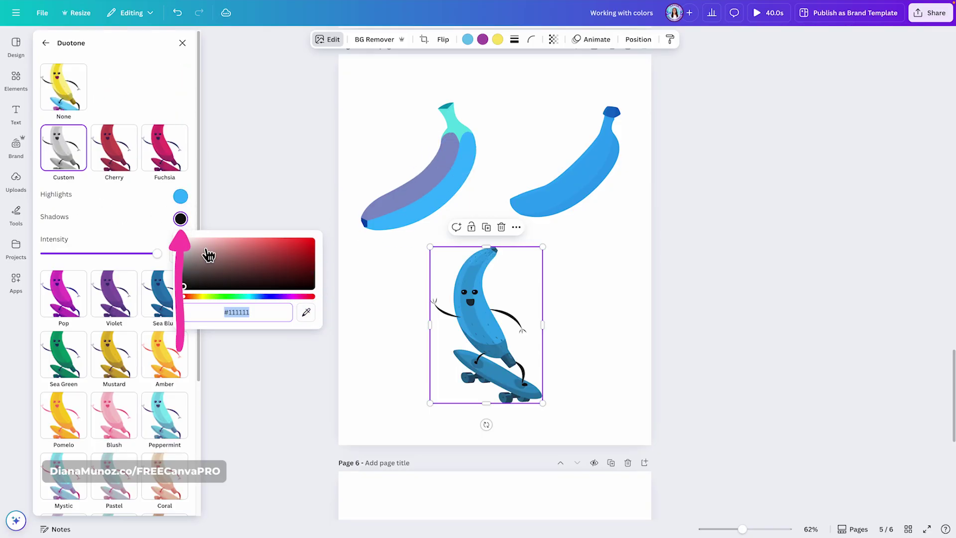